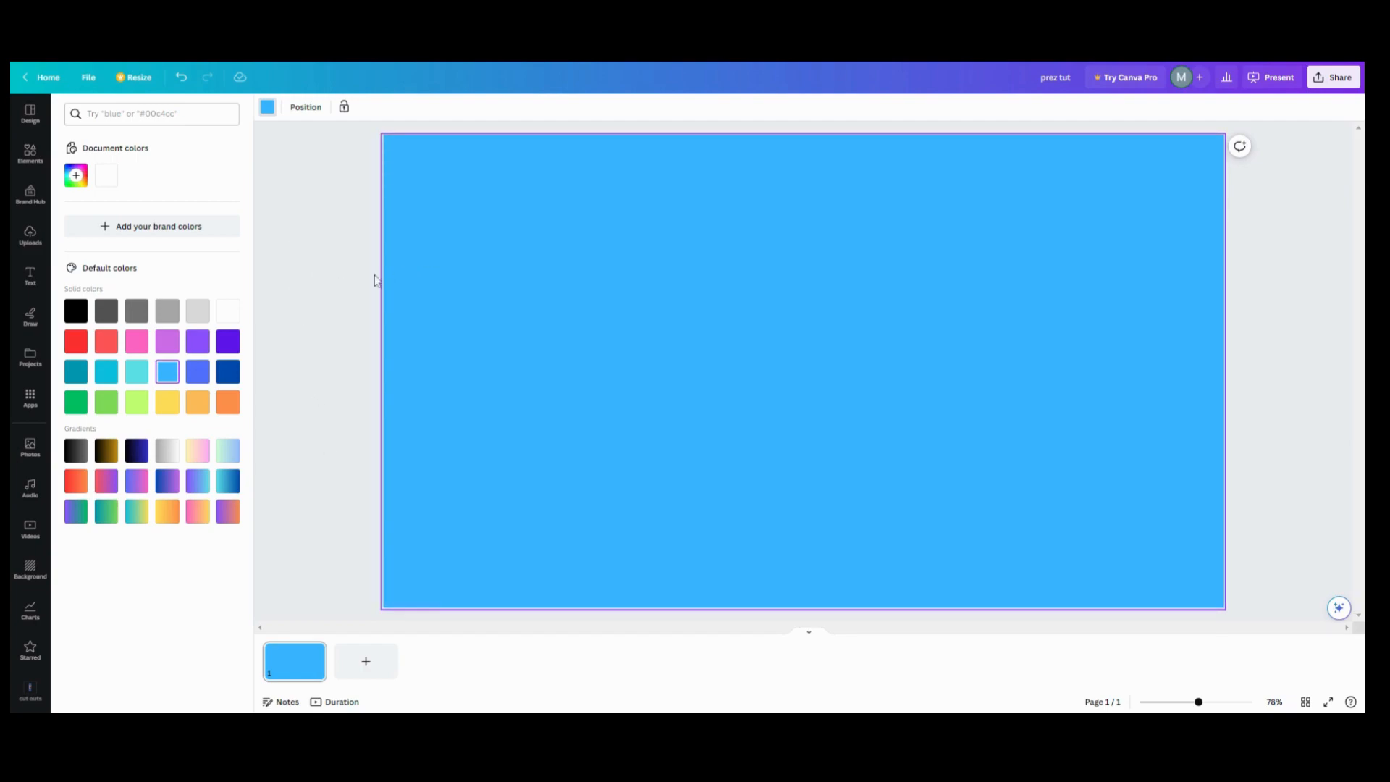
Step: Add a square and a circle from the basic shapes to the blue page
left_click(30, 153)
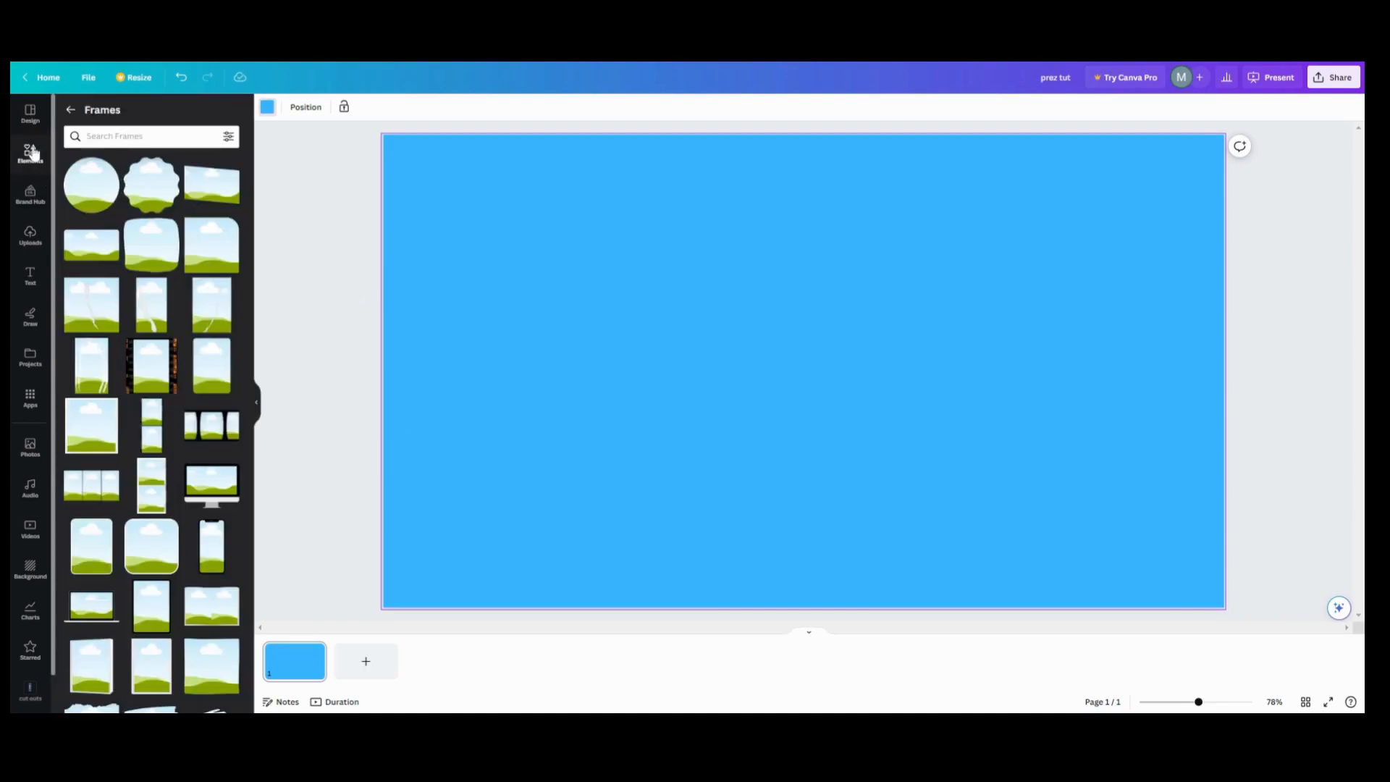
left_click(30, 154)
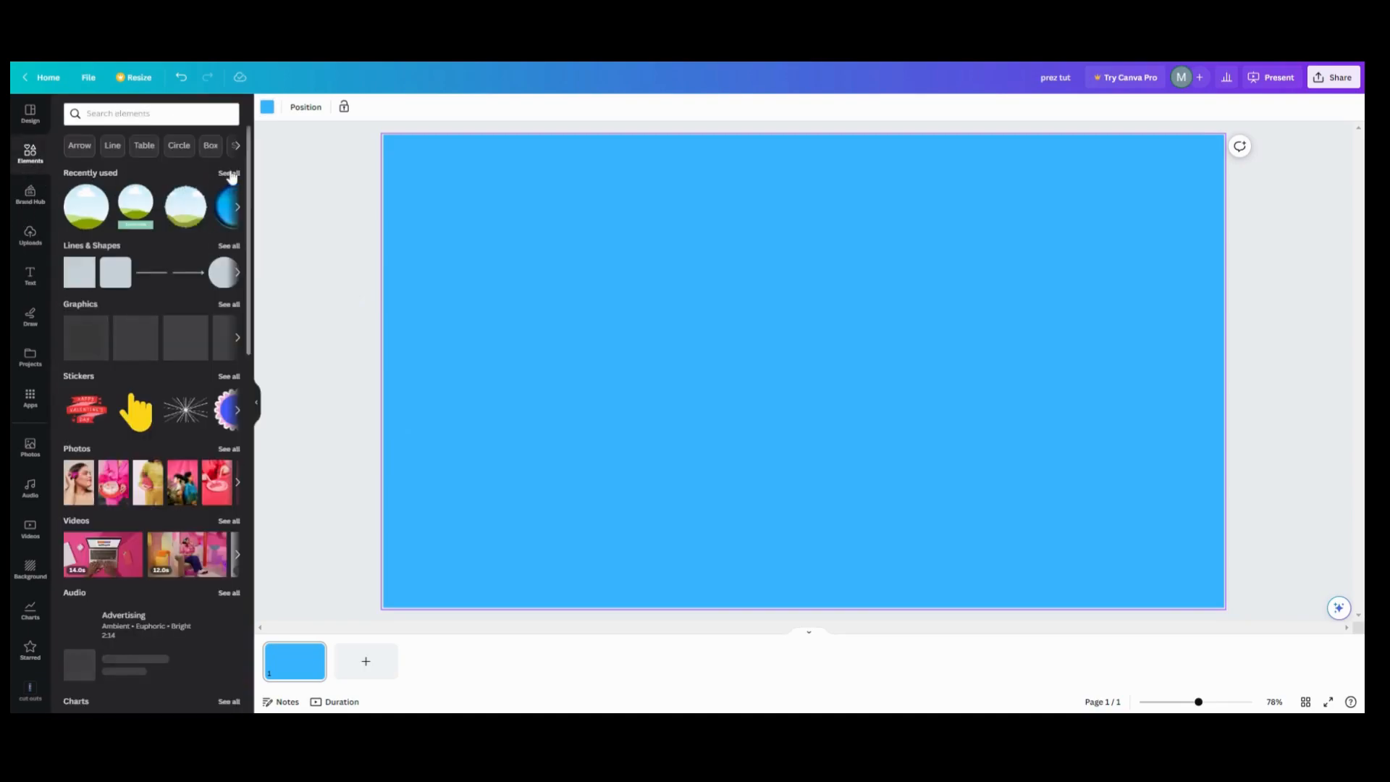
left_click(83, 284)
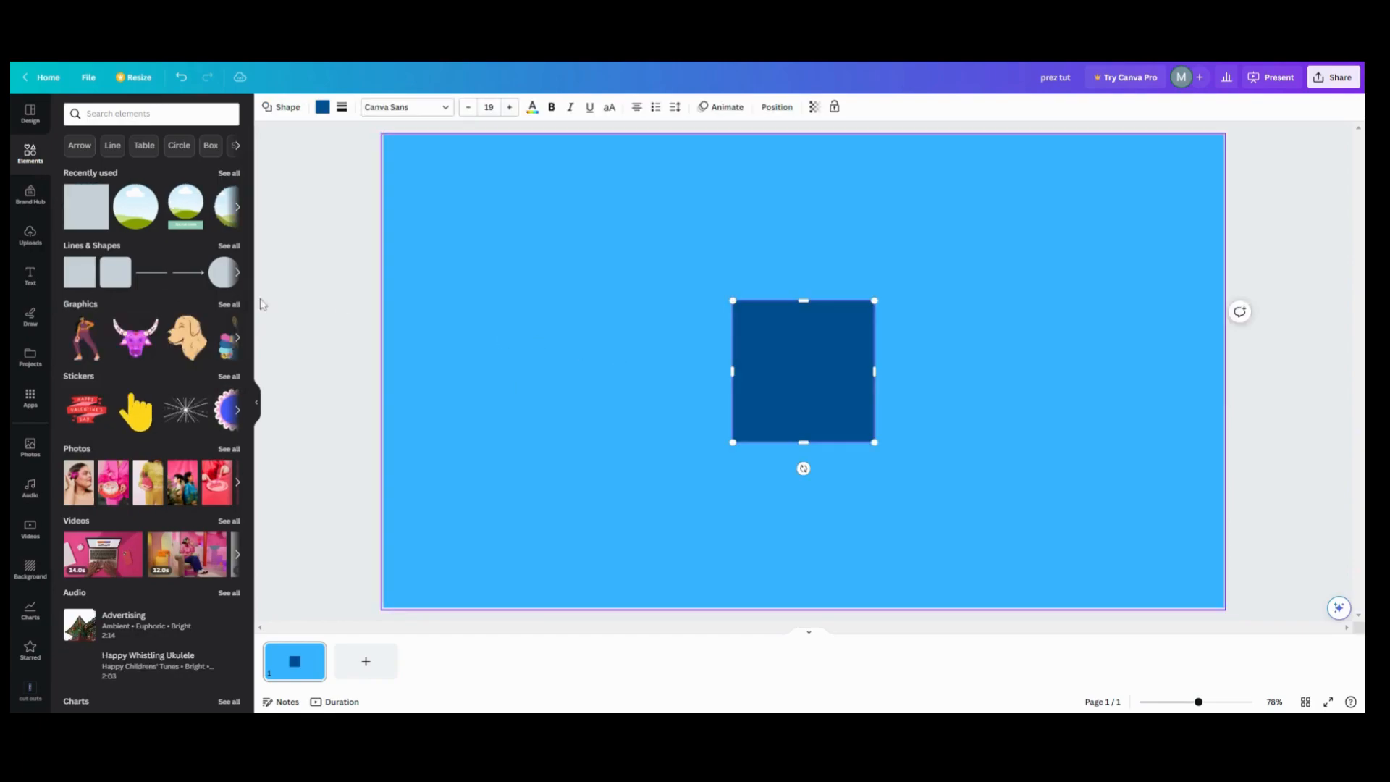
left_click(220, 281)
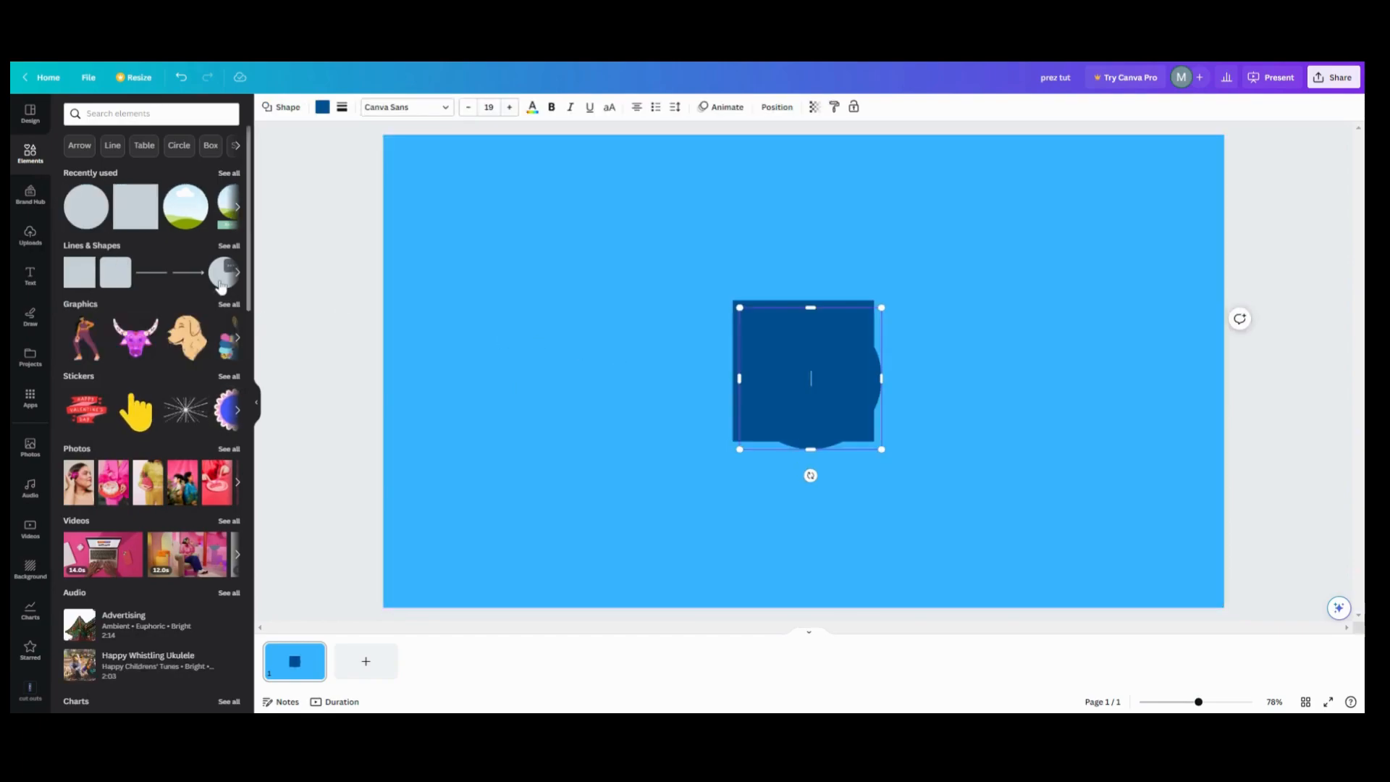
Step: Place the circle left of the page centre and align the square with it so its left edge crosses the circle's middle
left_click_drag(802, 394, 632, 386)
left_click_drag(773, 372, 670, 370)
left_click(845, 397)
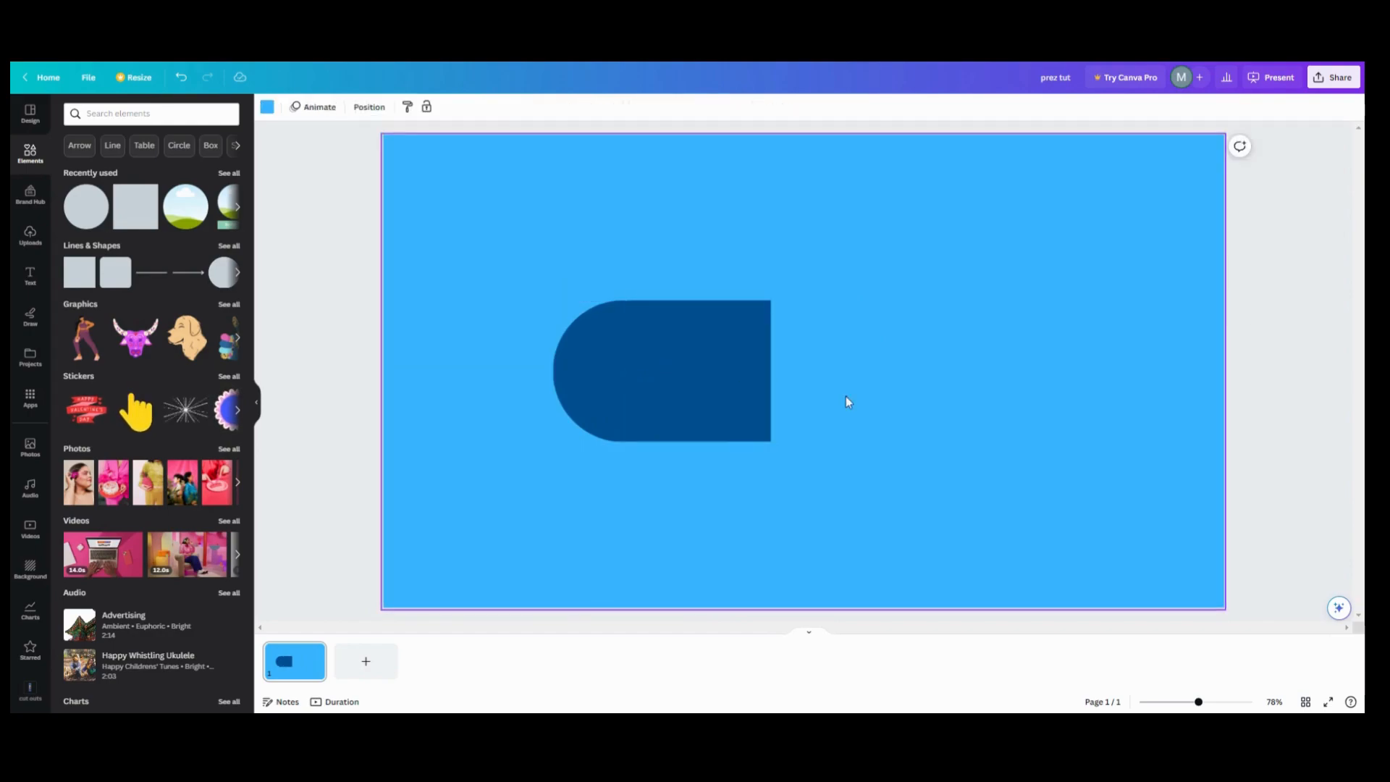
left_click(701, 381)
left_click_drag(701, 381, 699, 382)
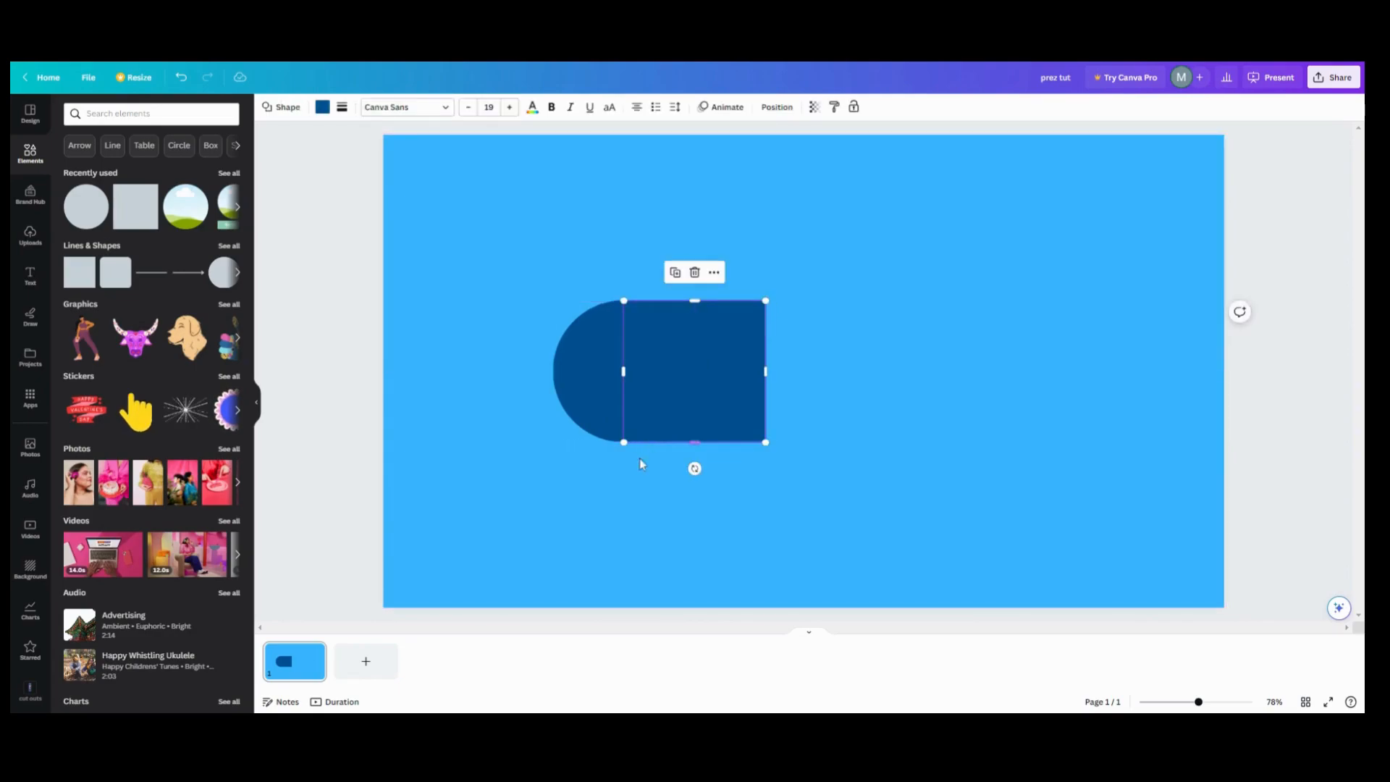
left_click(608, 477)
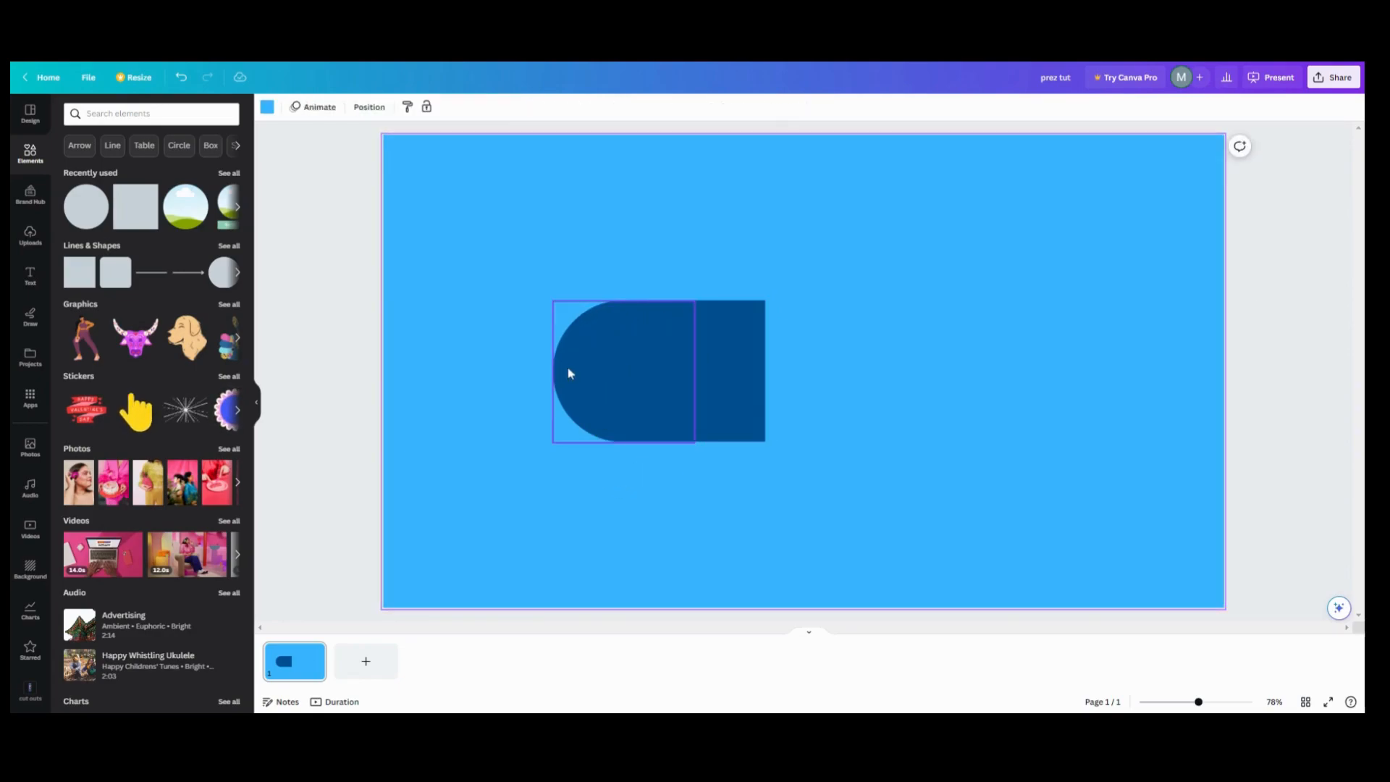
Step: Stretch the square to the right into a rectangle about twice as wide as it is high
left_click(759, 402)
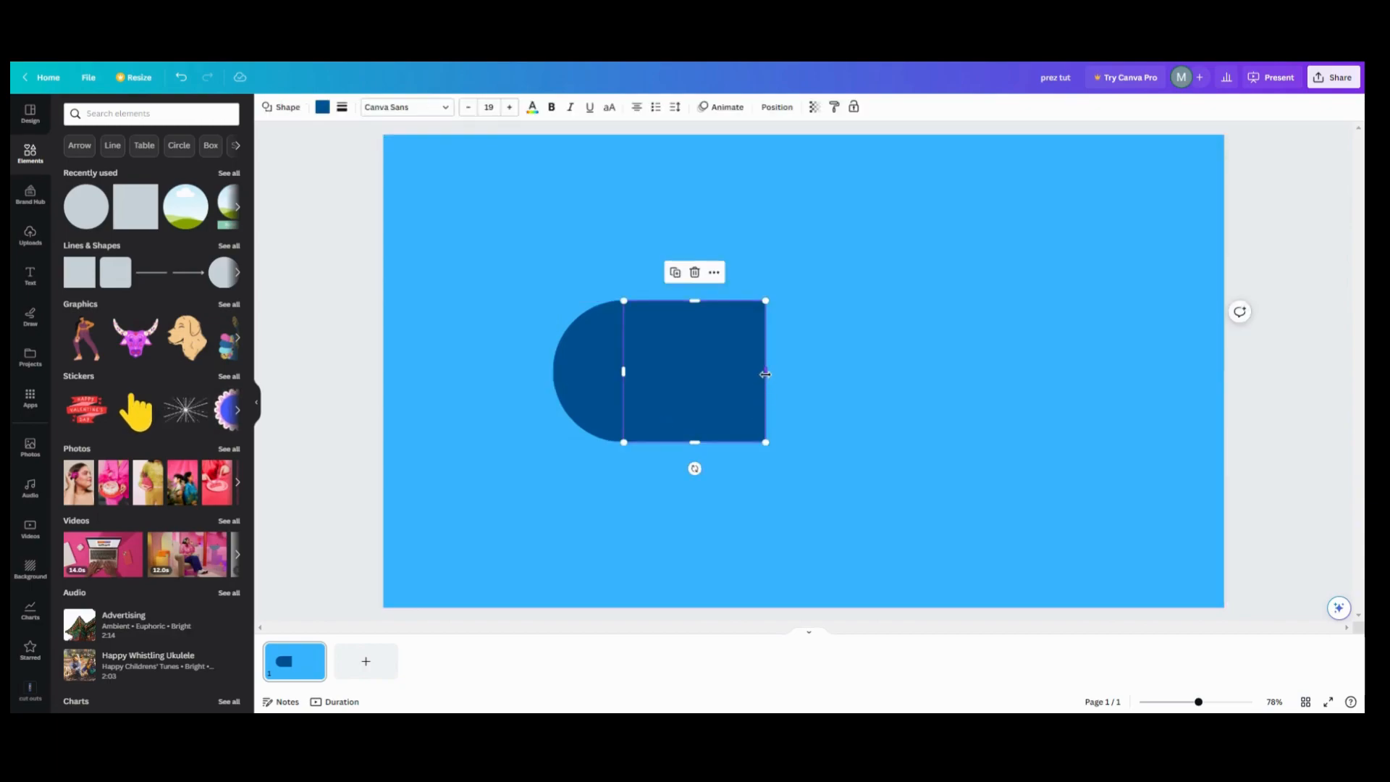
left_click_drag(765, 374, 920, 395)
left_click(472, 308)
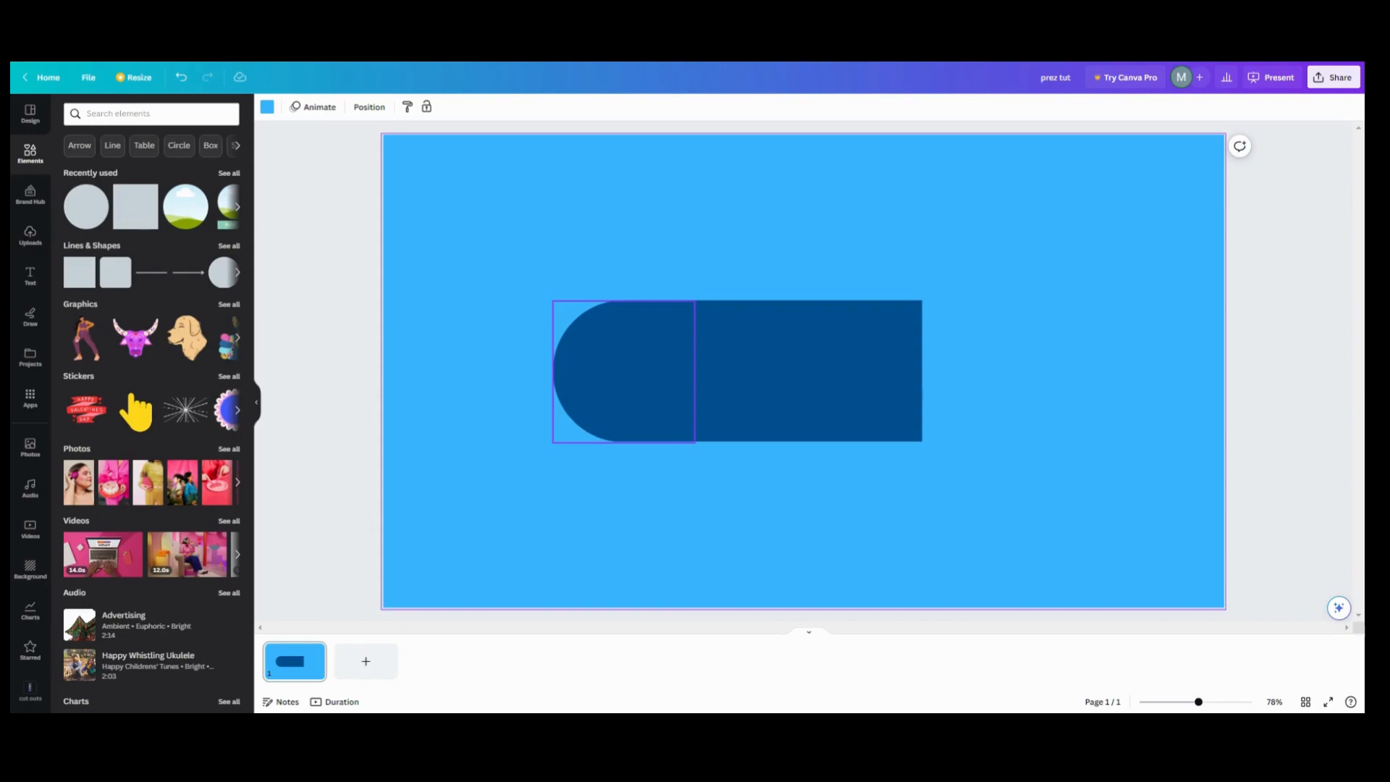
Step: Fill the circle with a linear gradient from dark blue to the page's background blue #38B6FF, removing the purple colour
left_click(600, 354)
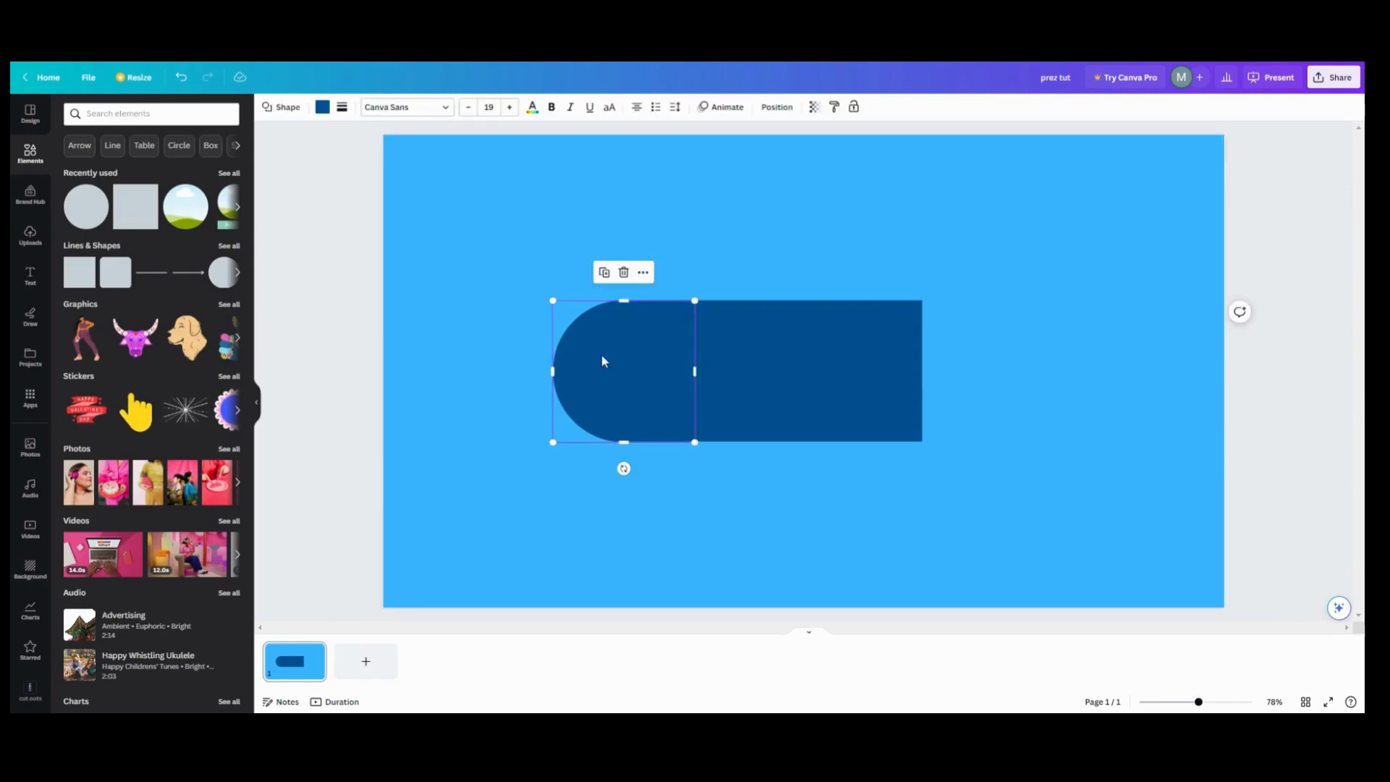
left_click(323, 108)
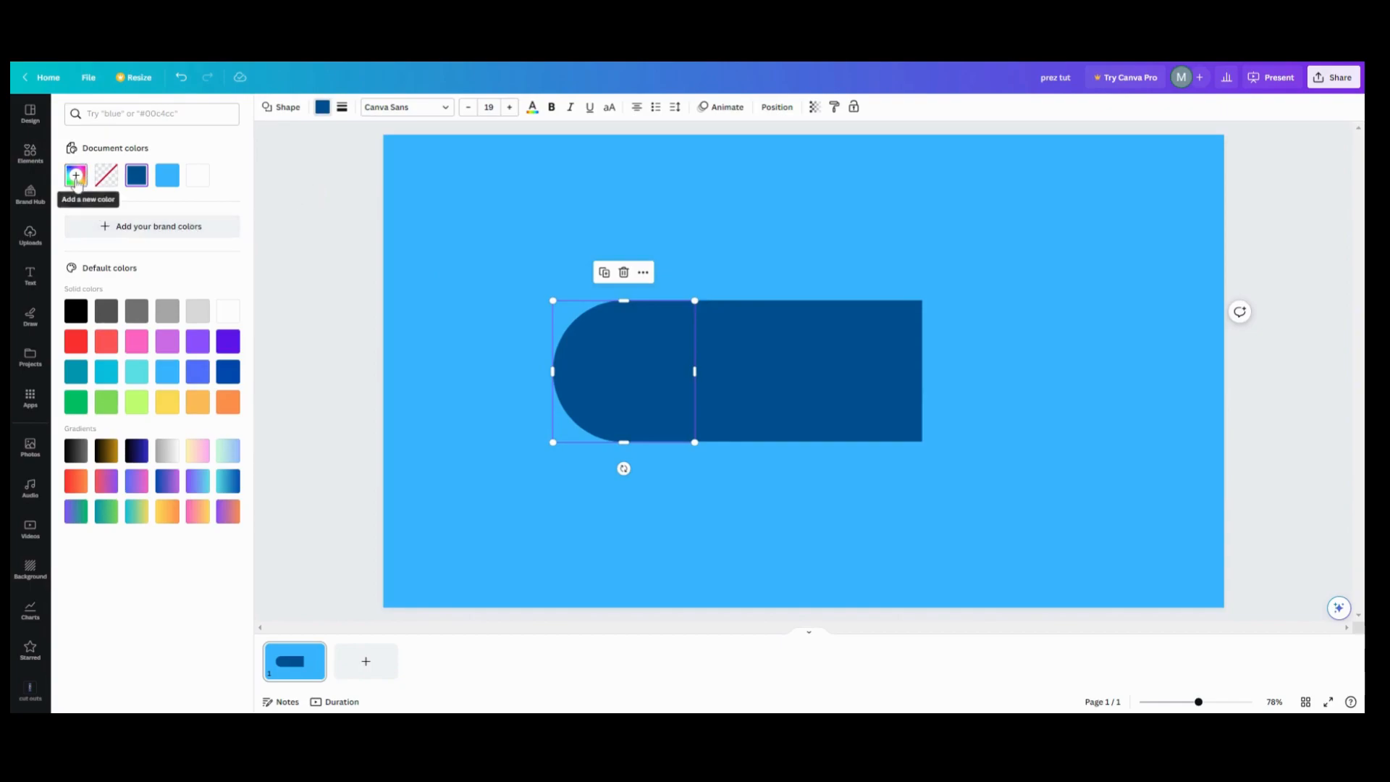
left_click(74, 179)
left_click(193, 210)
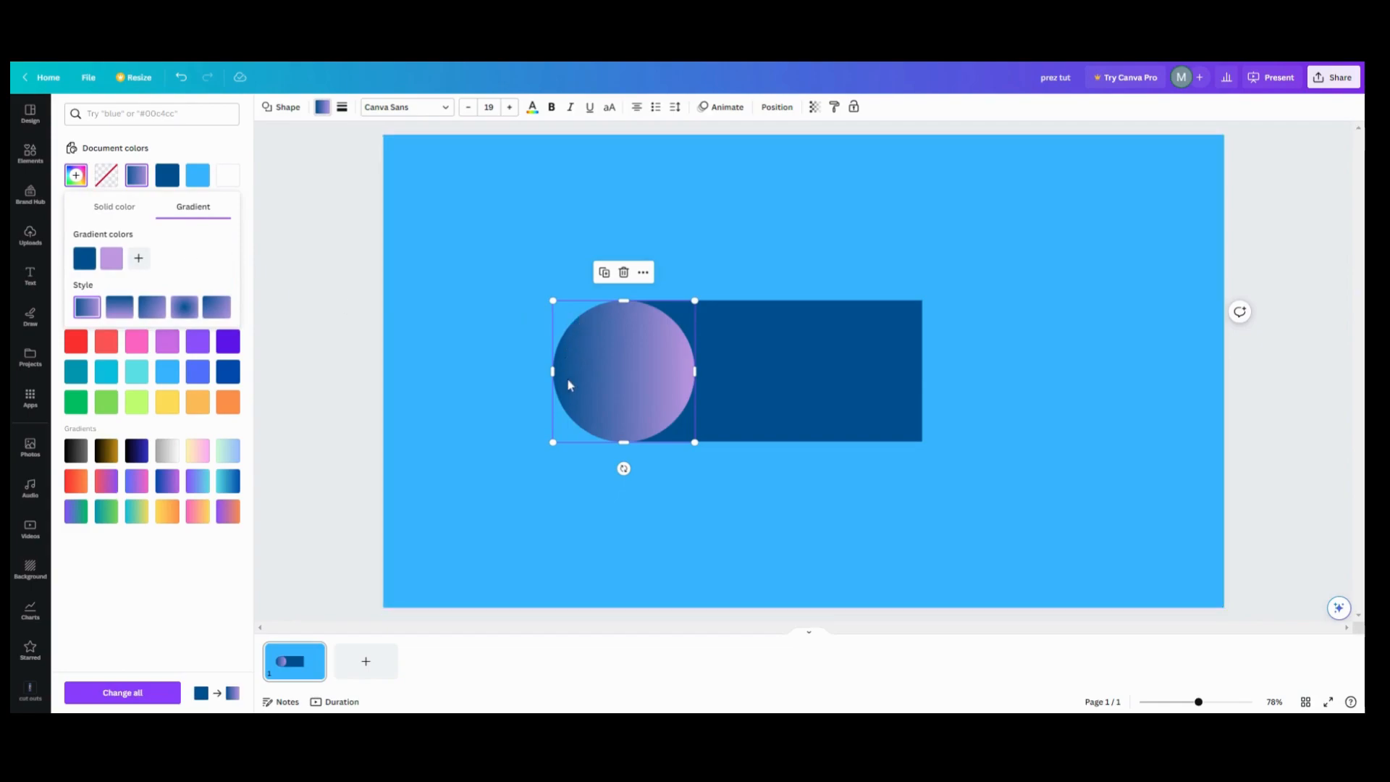
left_click(139, 259)
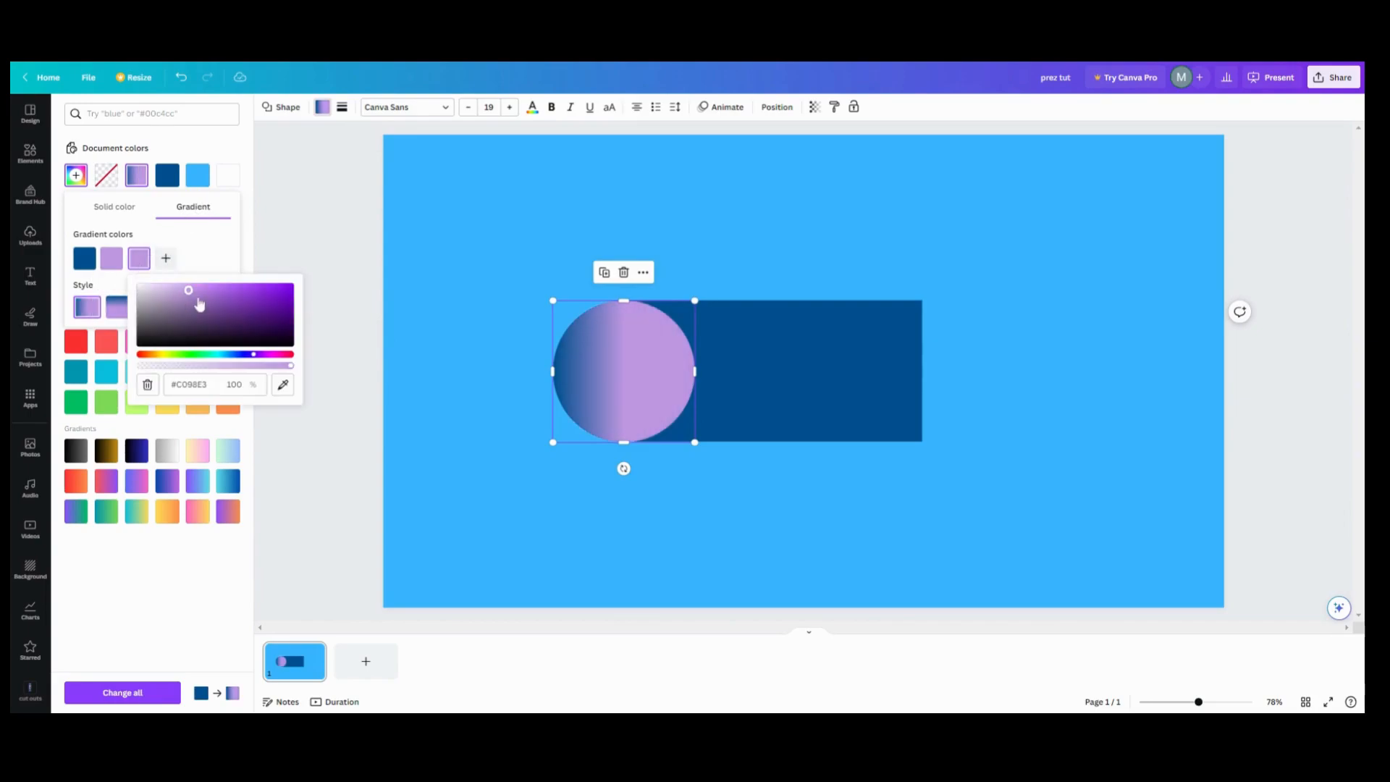
left_click(282, 384)
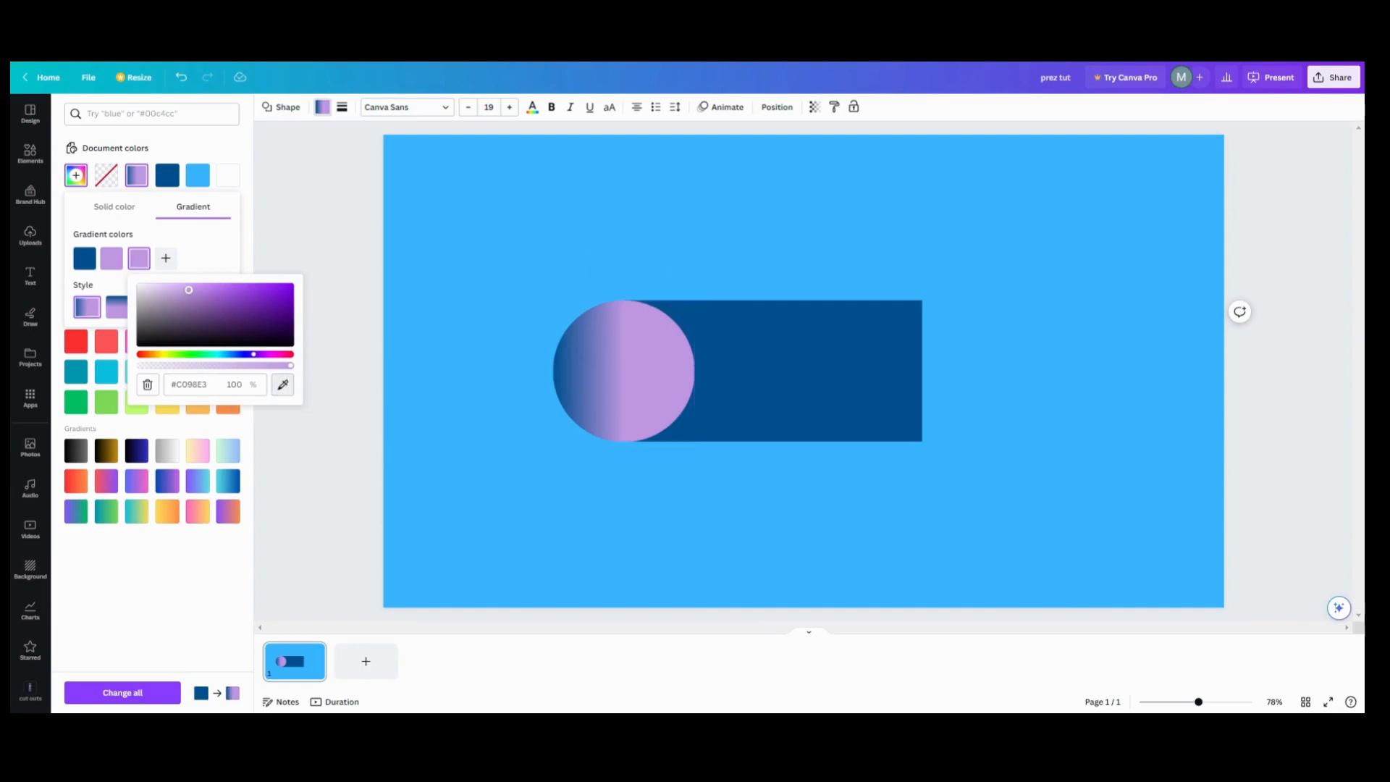
left_click(501, 347)
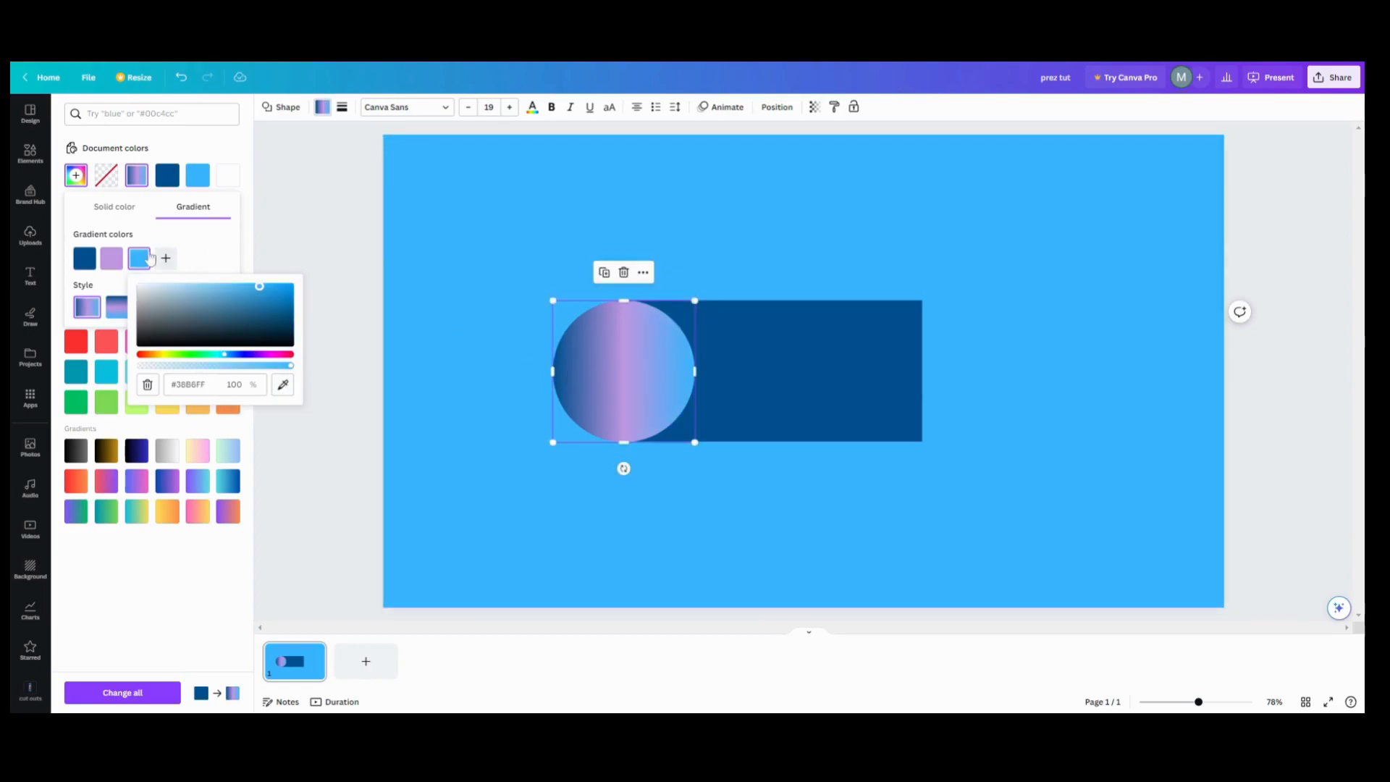
left_click(122, 249)
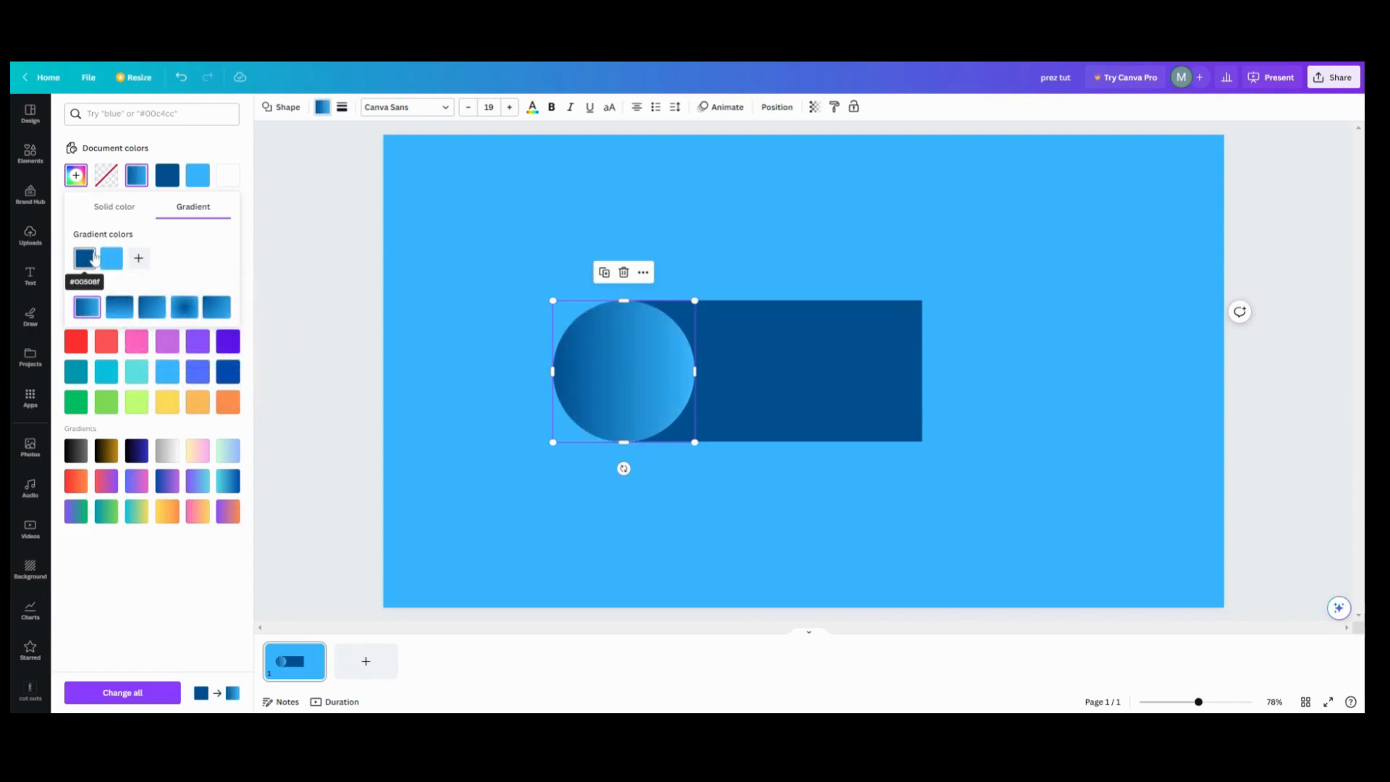
Step: Replace the dark blue in the circle's gradient with white #FFFFFF and put white before the light blue
left_click(85, 258)
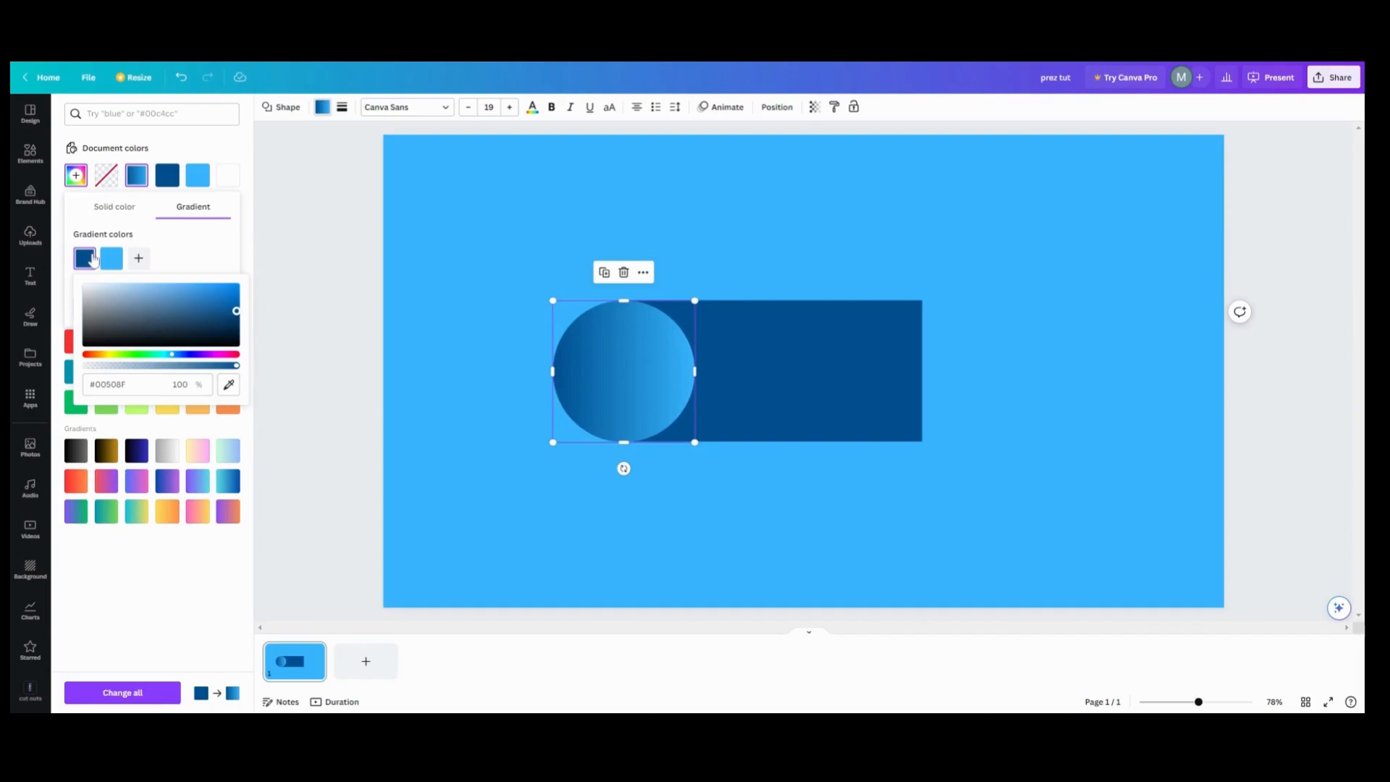
left_click(92, 250)
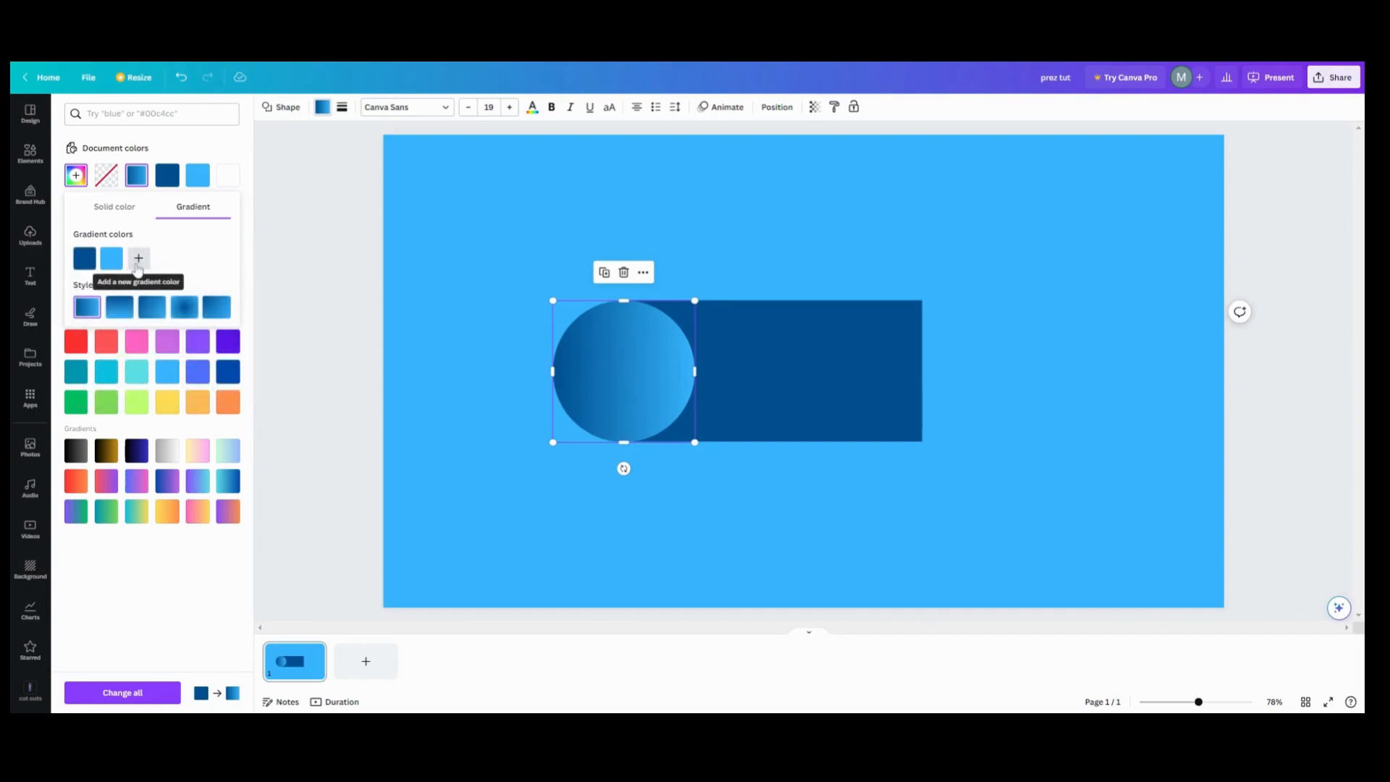
left_click(138, 258)
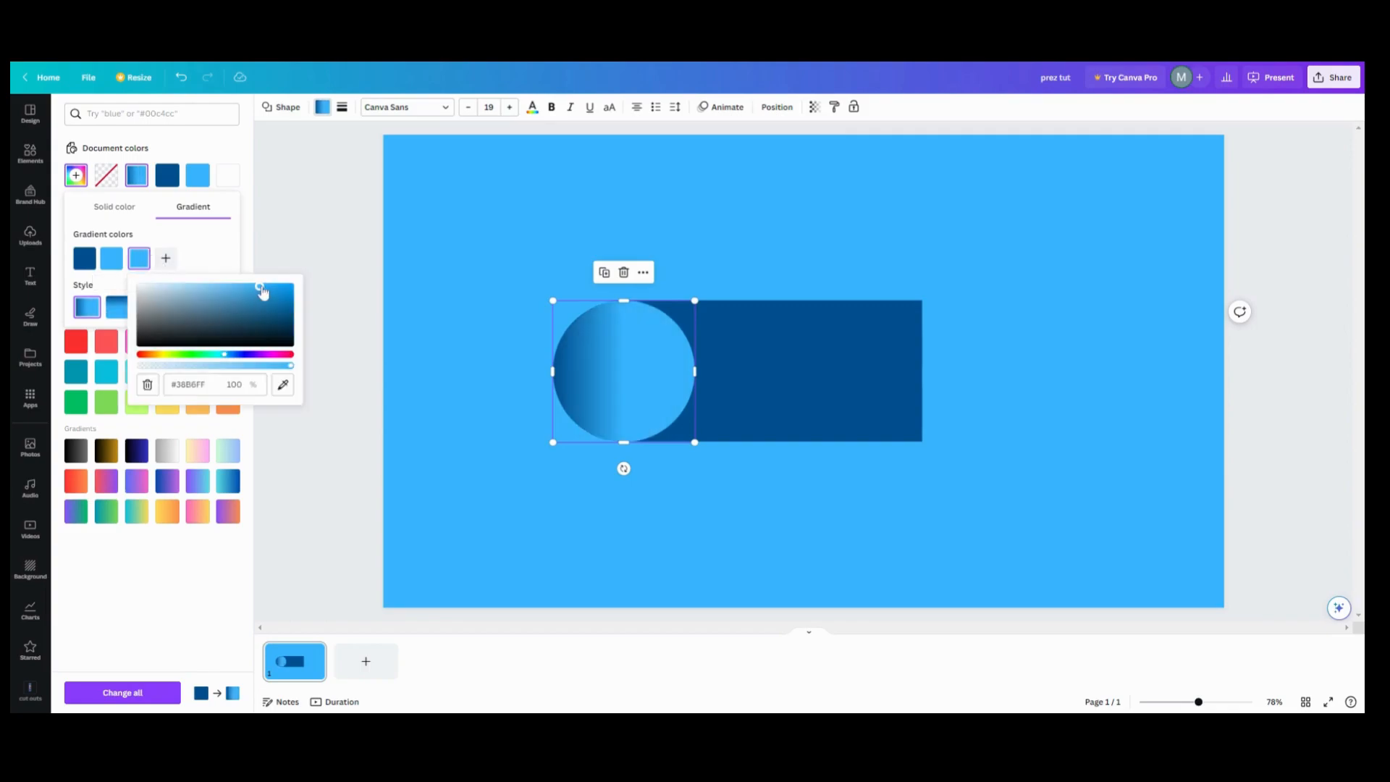
left_click_drag(197, 288, 138, 285)
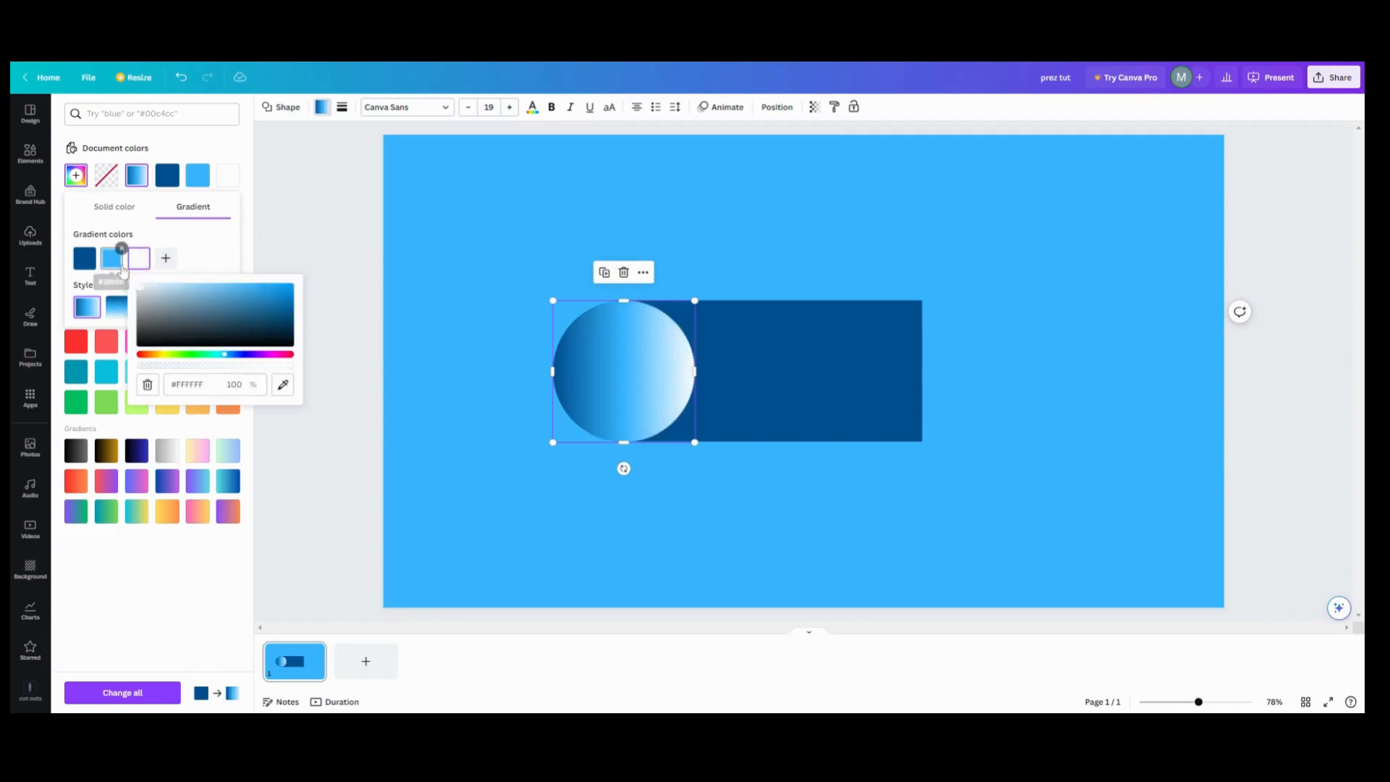
left_click(193, 272)
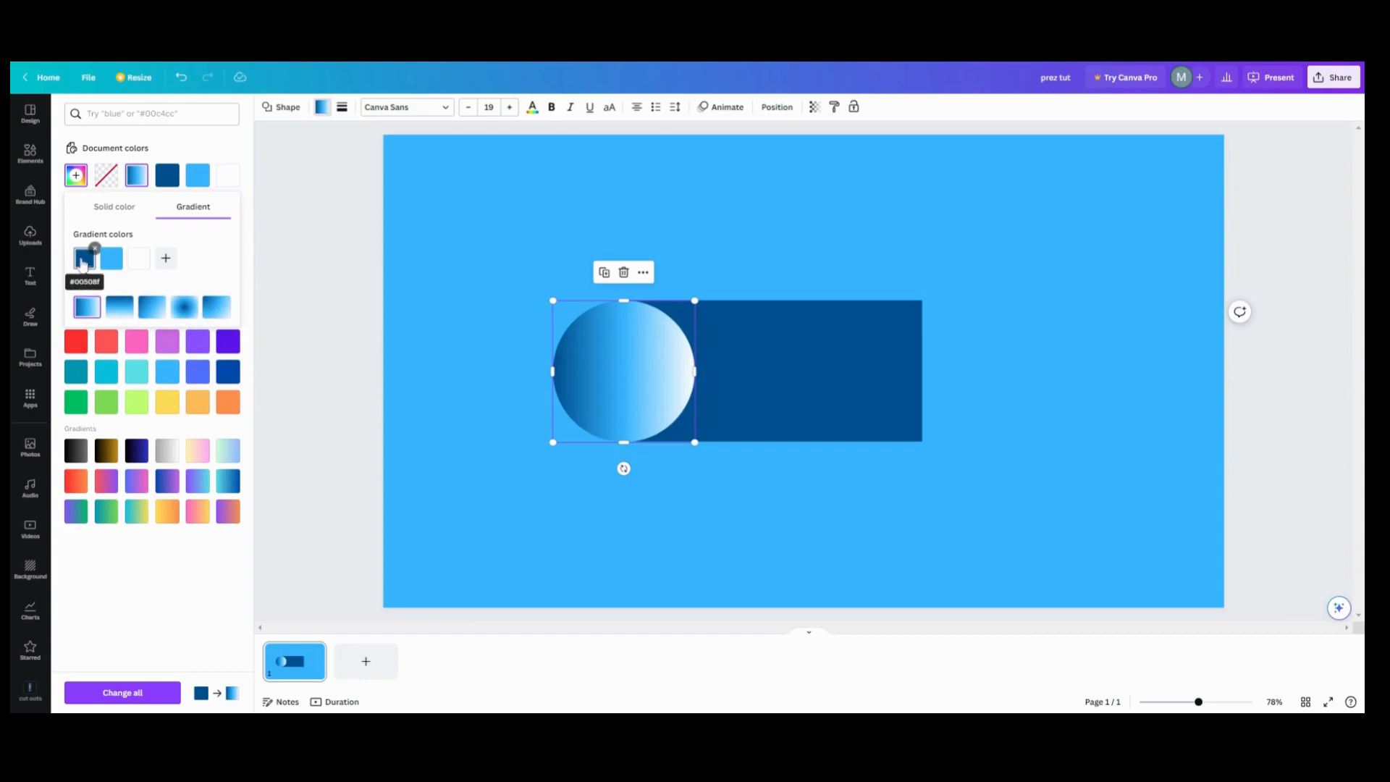
left_click(91, 250)
left_click_drag(112, 258, 85, 259)
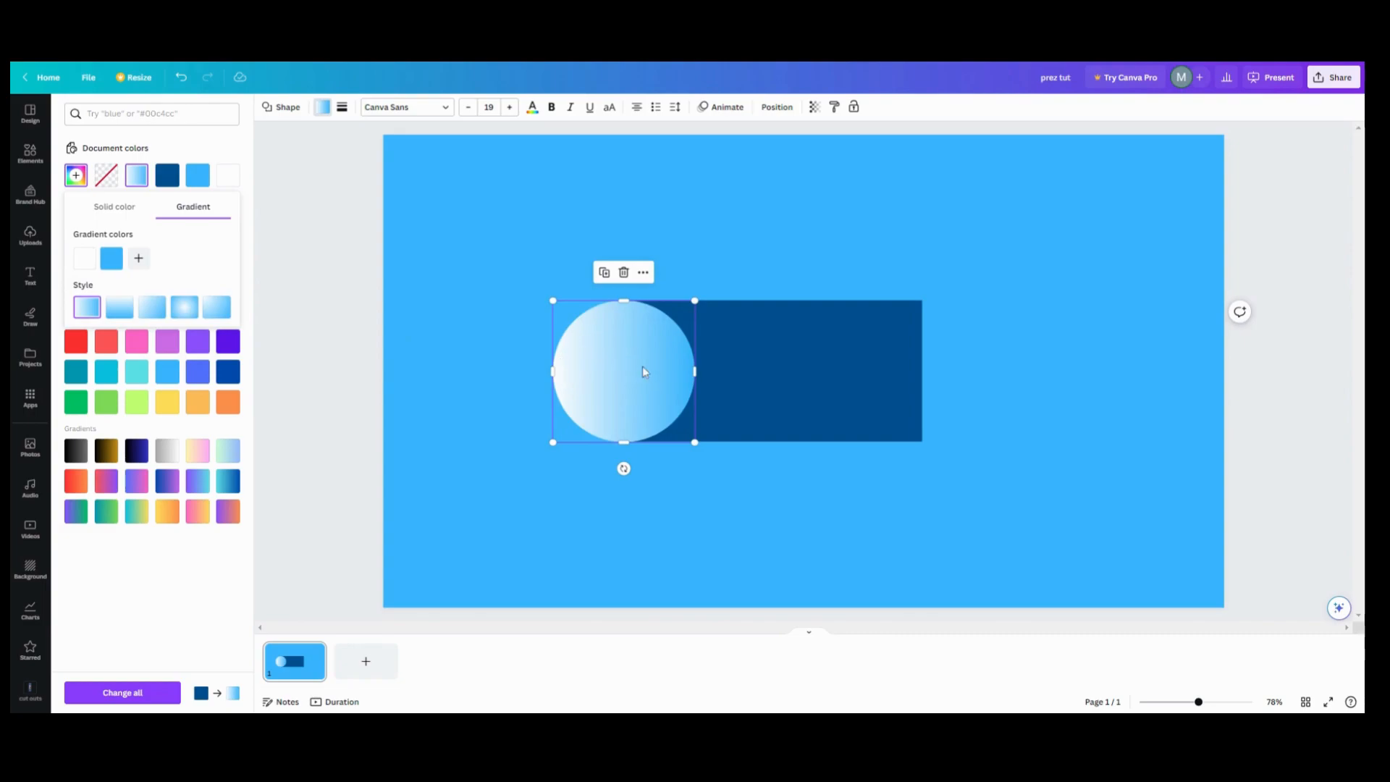
Step: Apply the circle's white-to-light-blue linear gradient from the document colours to the rectangle and open it for editing
left_click(744, 360)
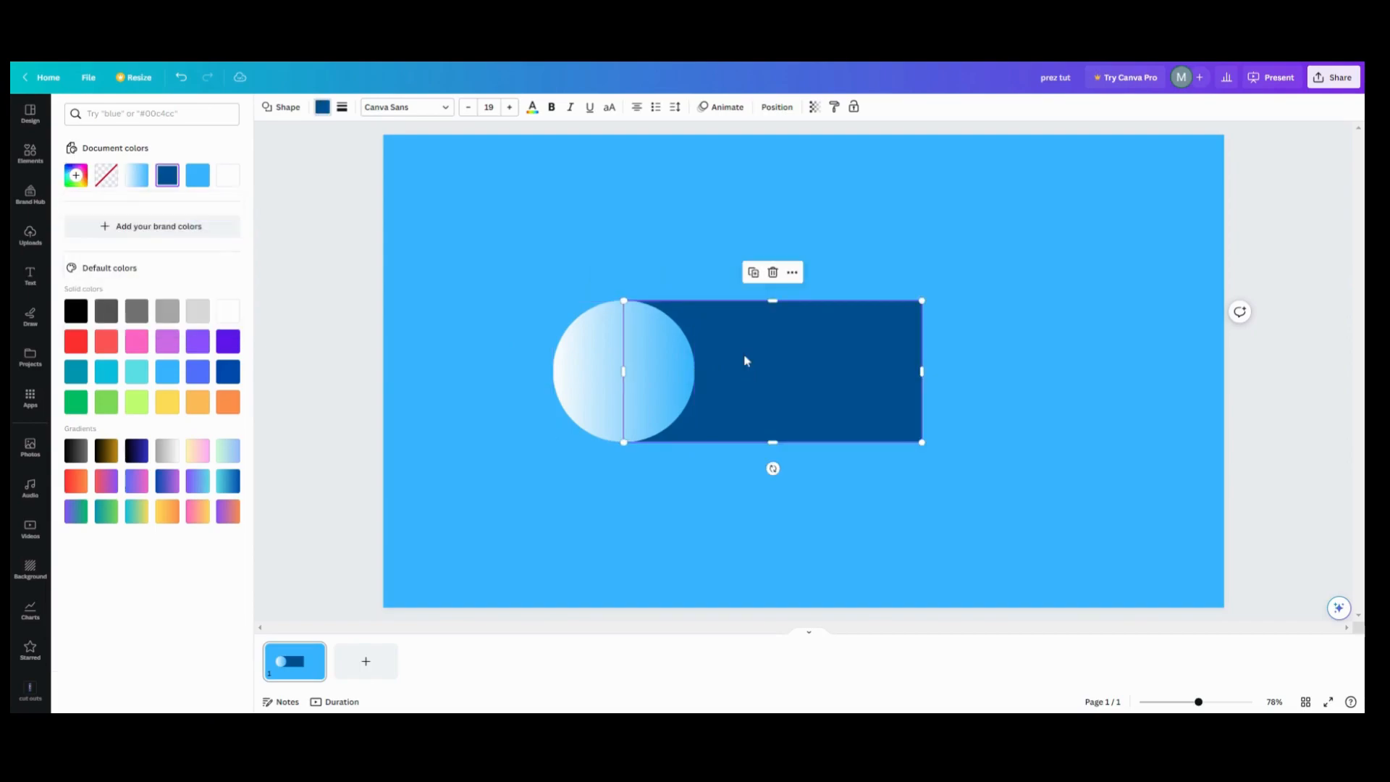
left_click(75, 174)
left_click(189, 208)
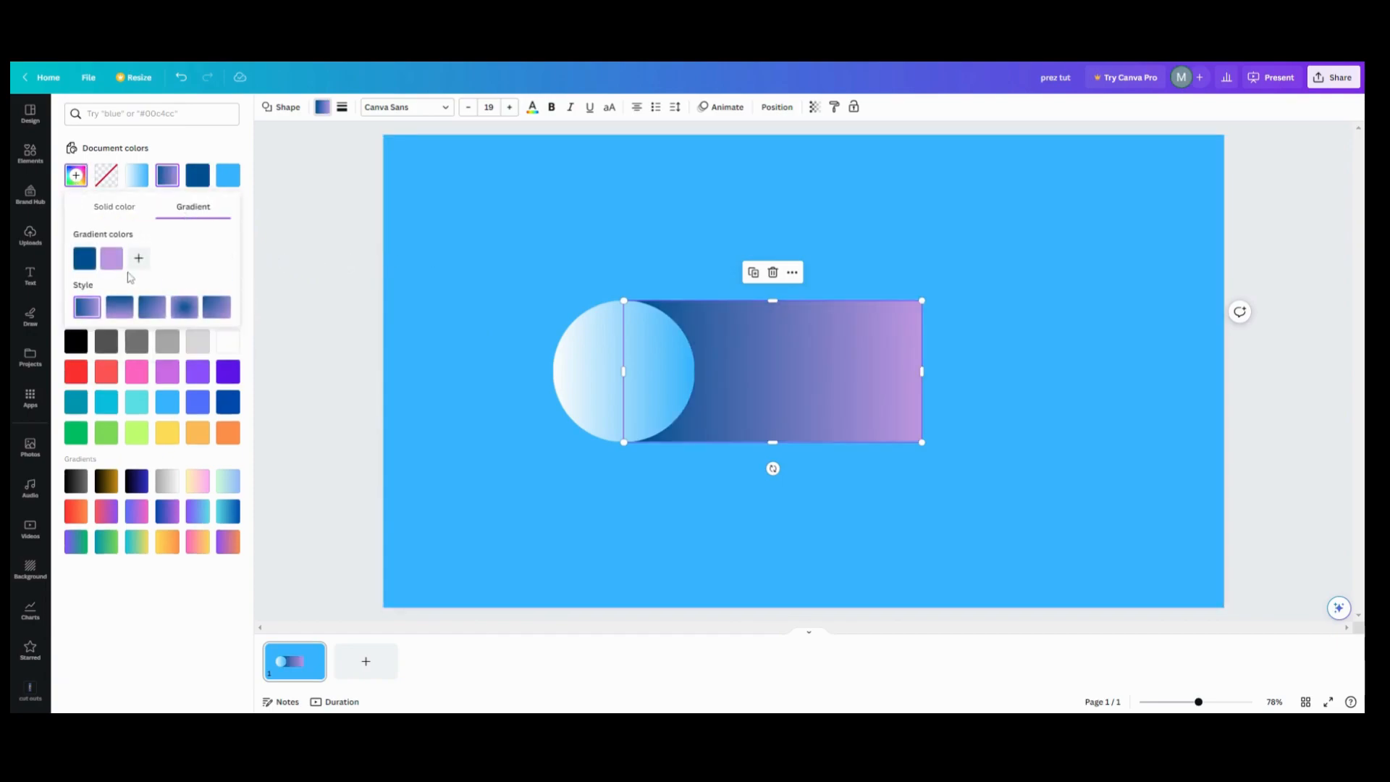
left_click(137, 176)
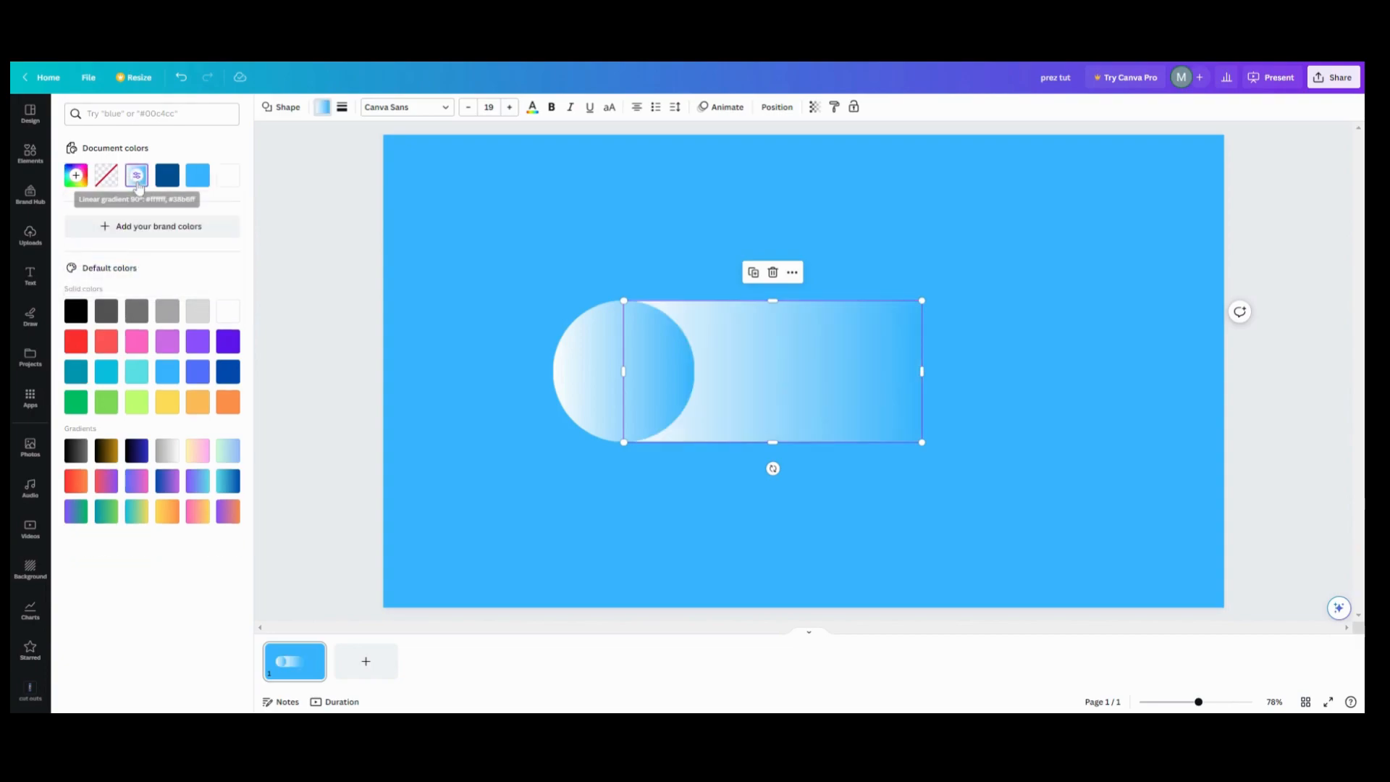
left_click(74, 176)
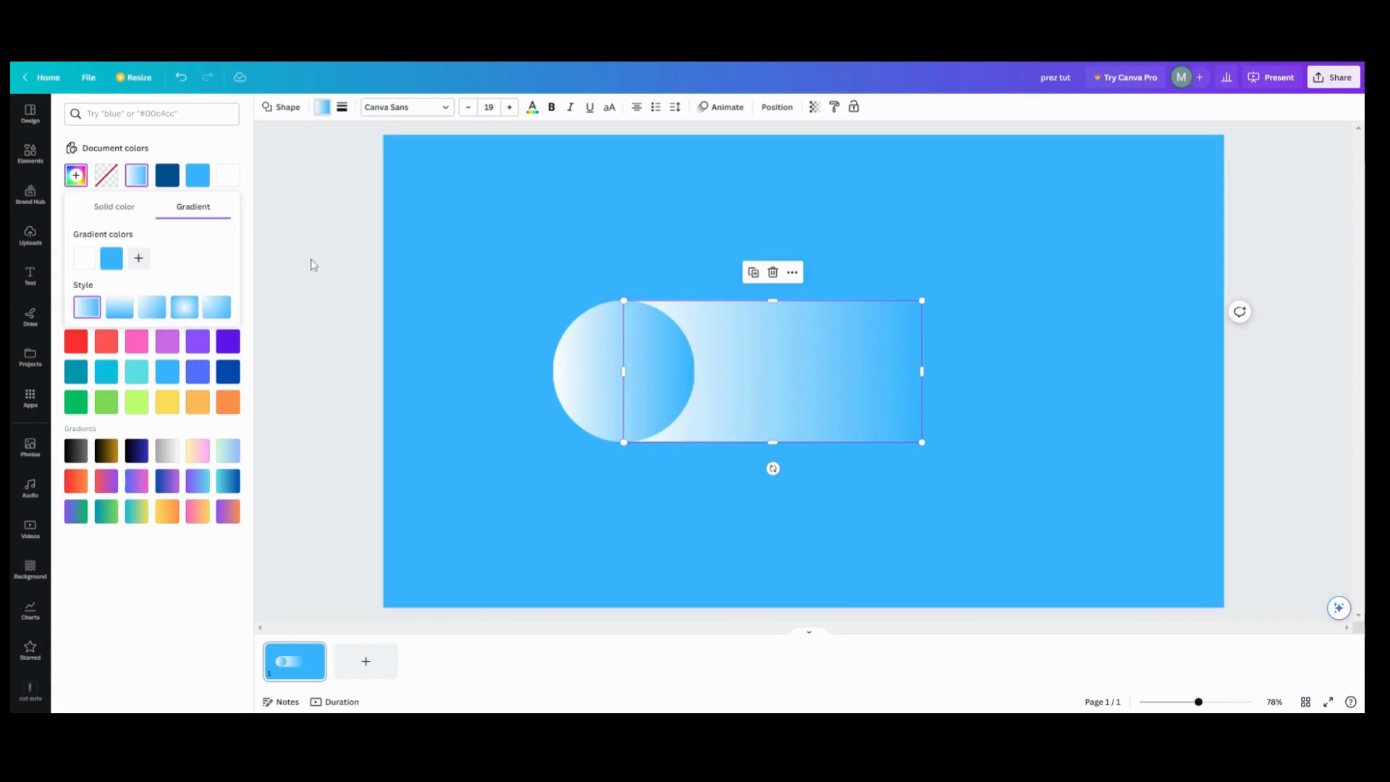
Step: Send the circle to the back, behind the rectangle
left_click(608, 331)
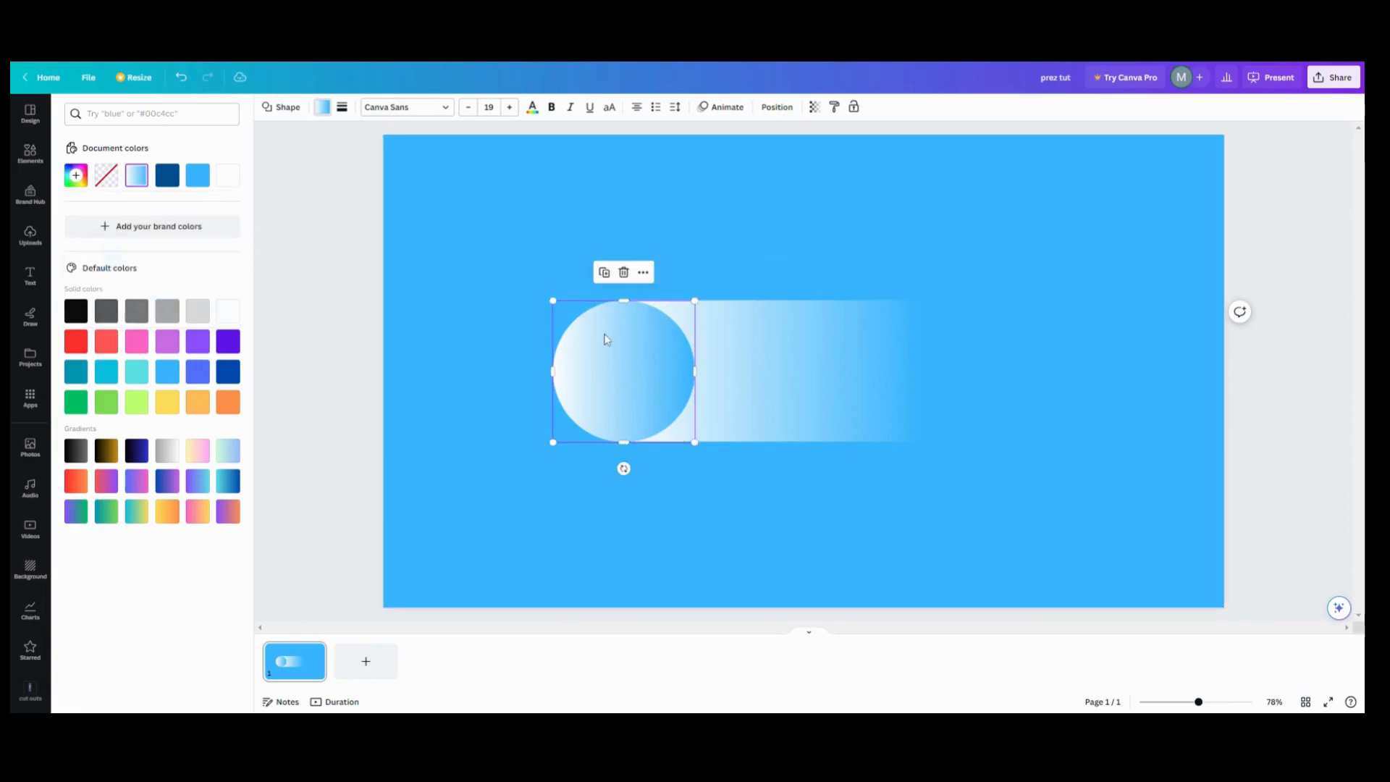
left_click(643, 272)
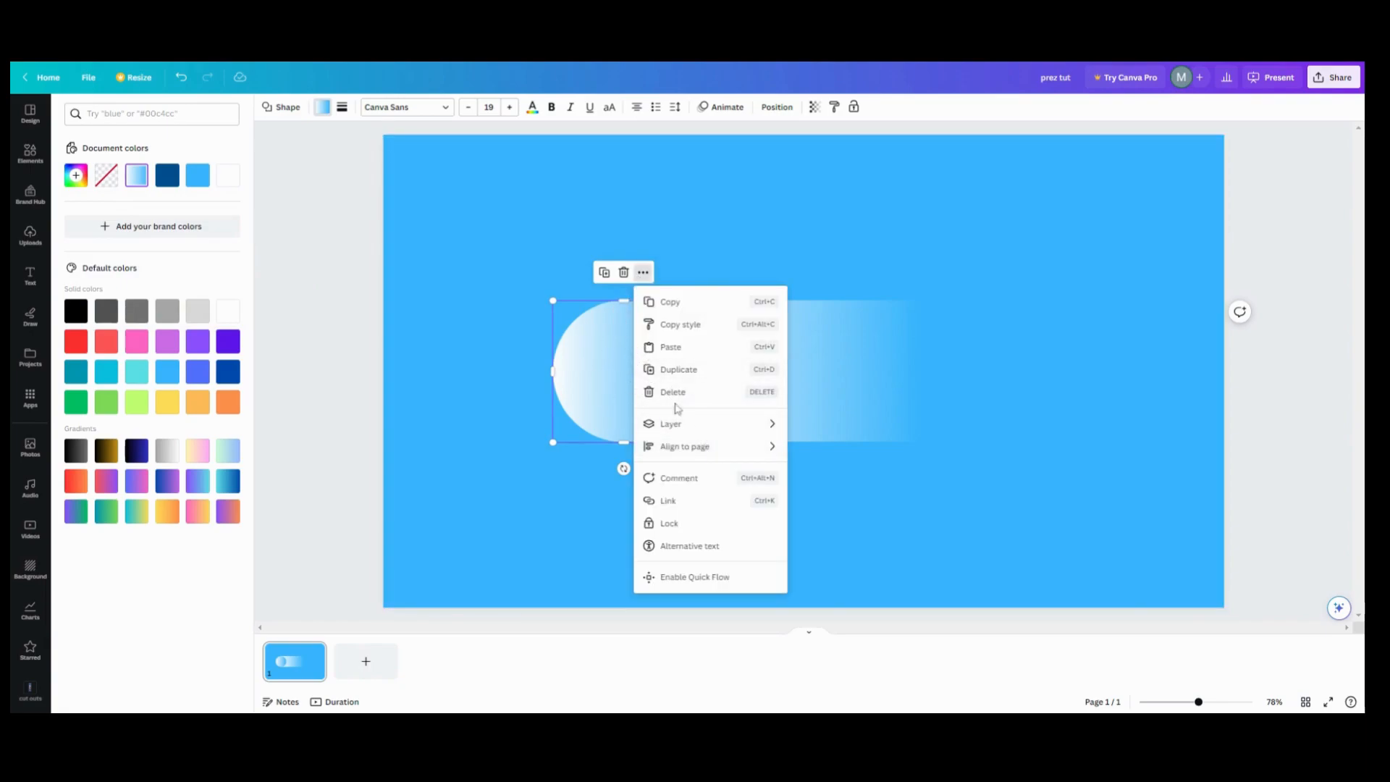
mouse_move(738, 427)
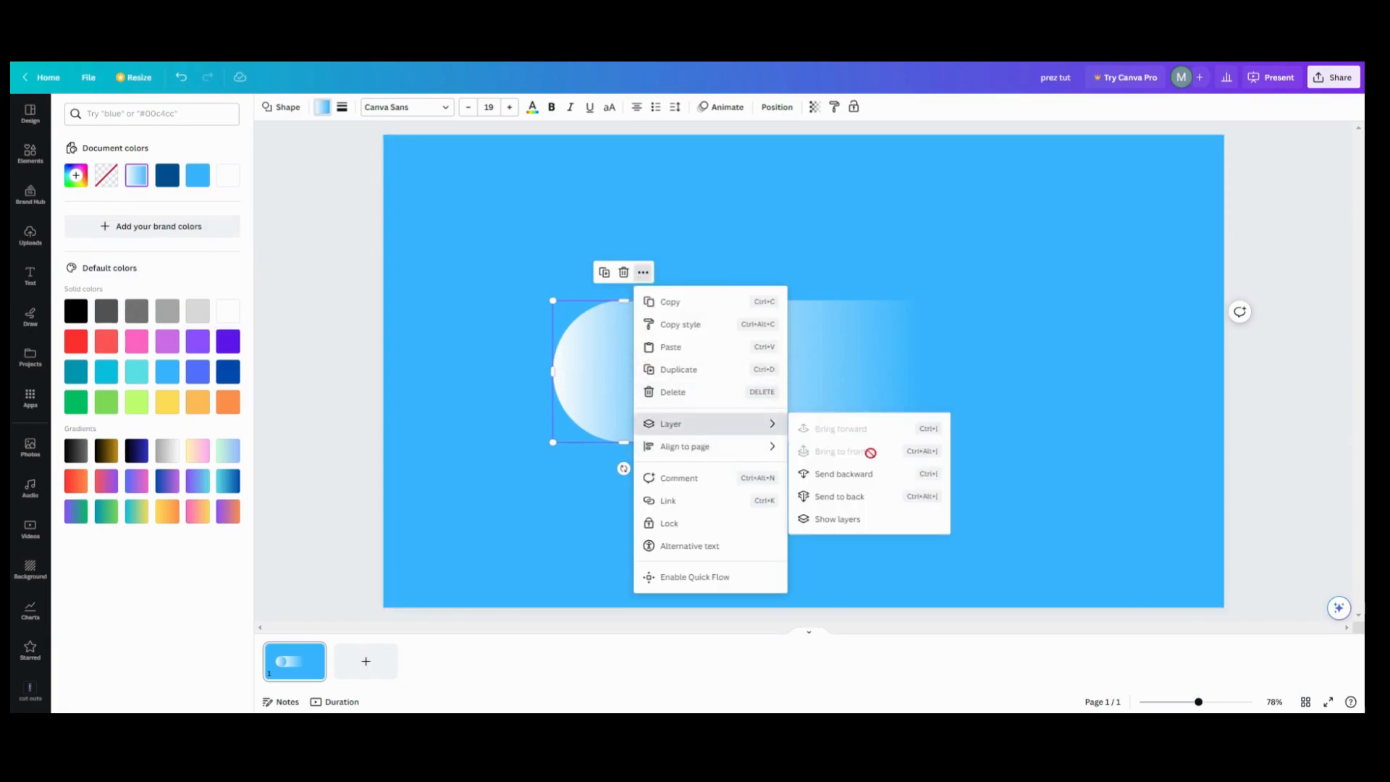
left_click(894, 507)
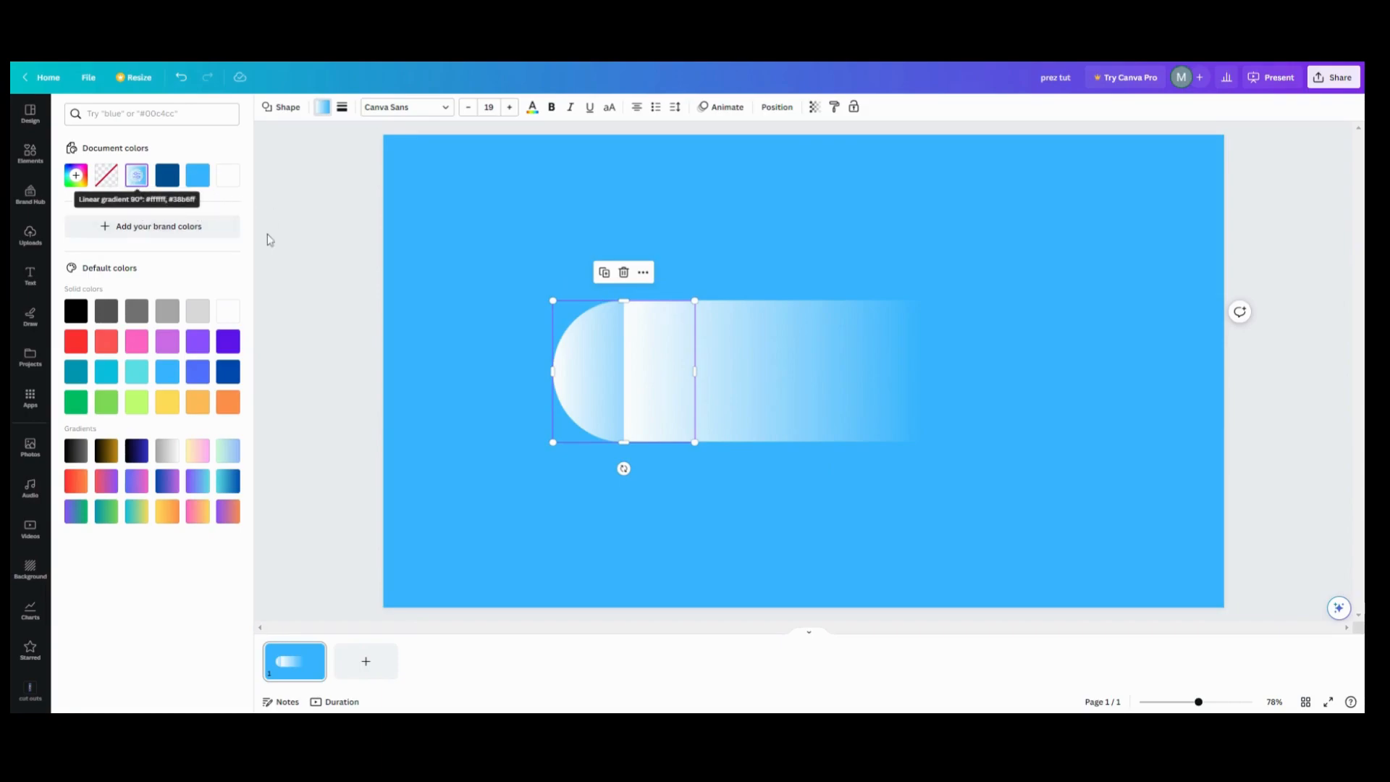
Step: Reverse the rectangle's linear gradient so that light blue #38B6FF comes before white
left_click(728, 368)
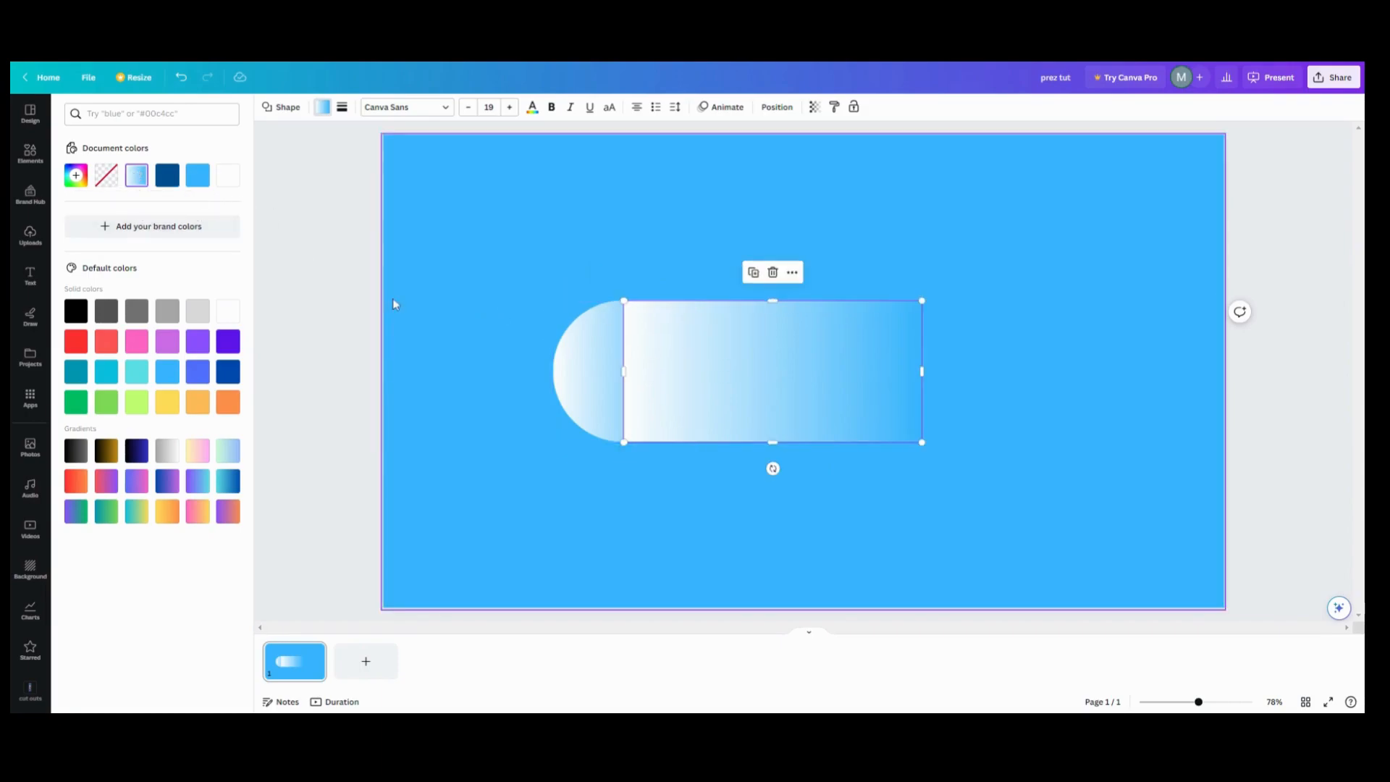
left_click(138, 179)
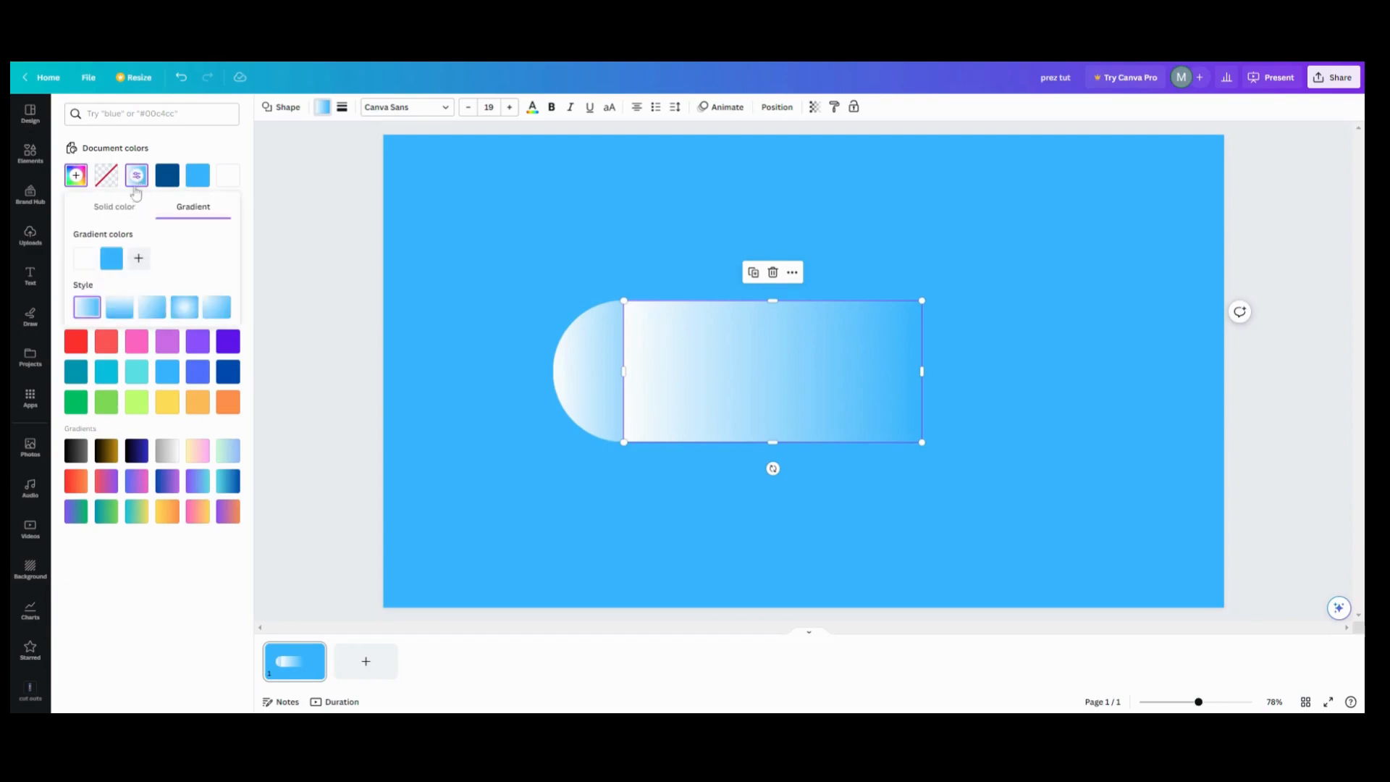
left_click_drag(111, 257, 80, 255)
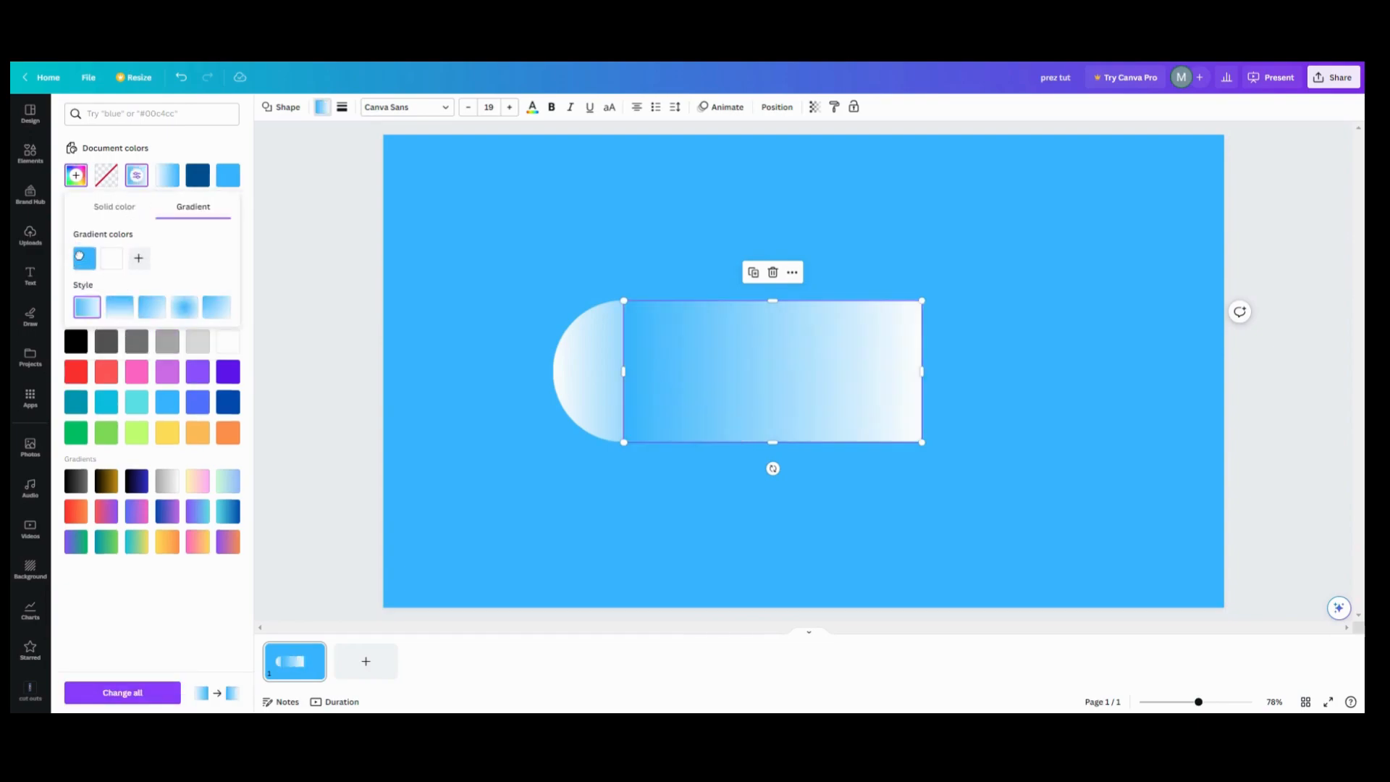
Step: Add #A1DCFF, sampled from the circle's edge beside the rectangle, as the first colour of the rectangle's gradient
left_click(138, 257)
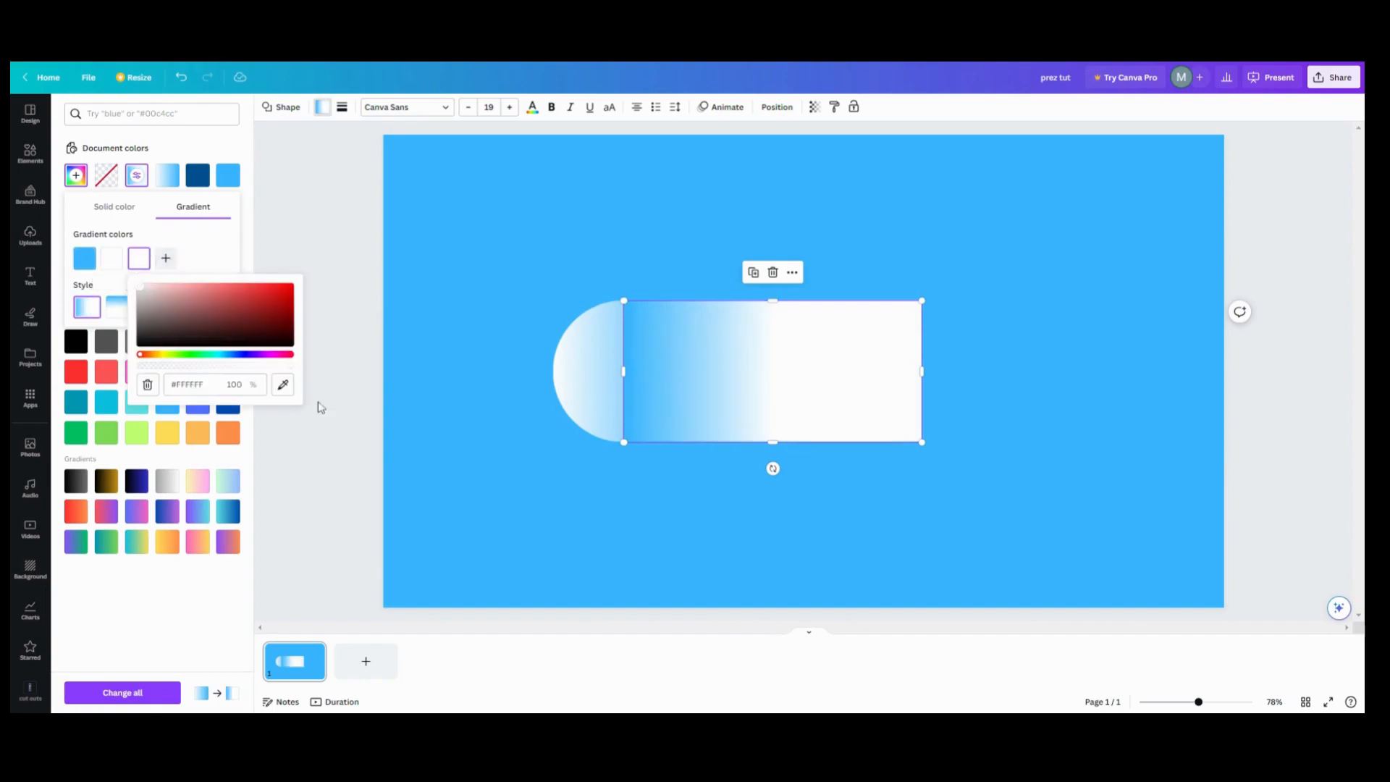
left_click(283, 384)
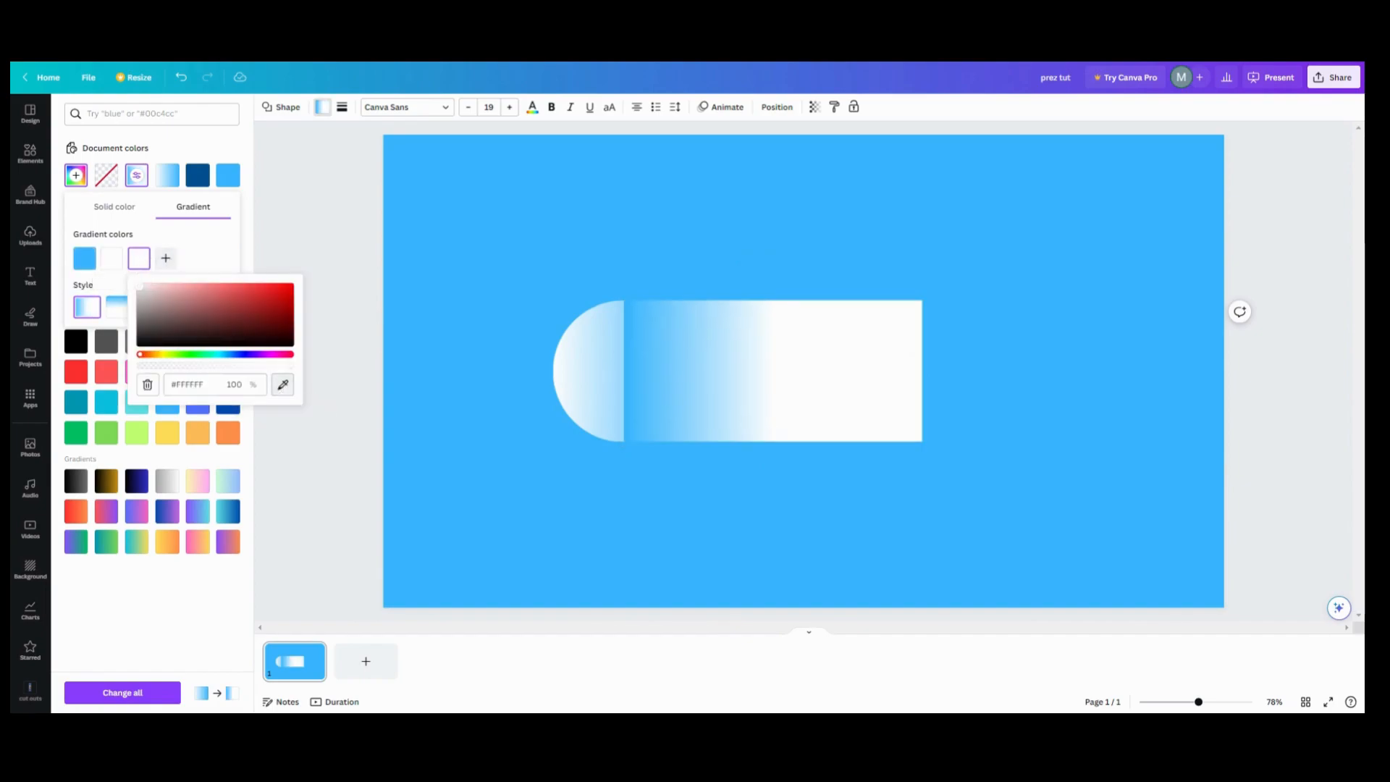
left_click(622, 377)
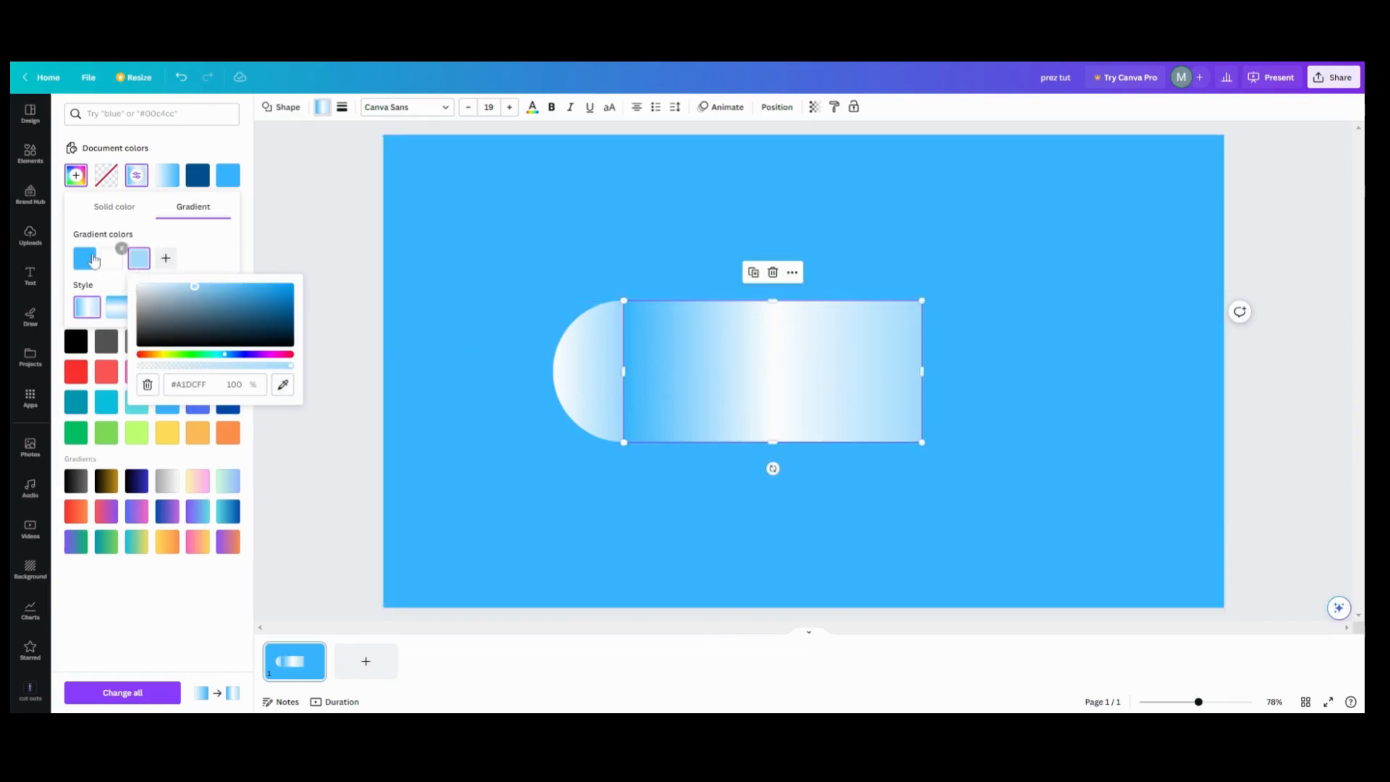
left_click_drag(134, 268, 75, 265)
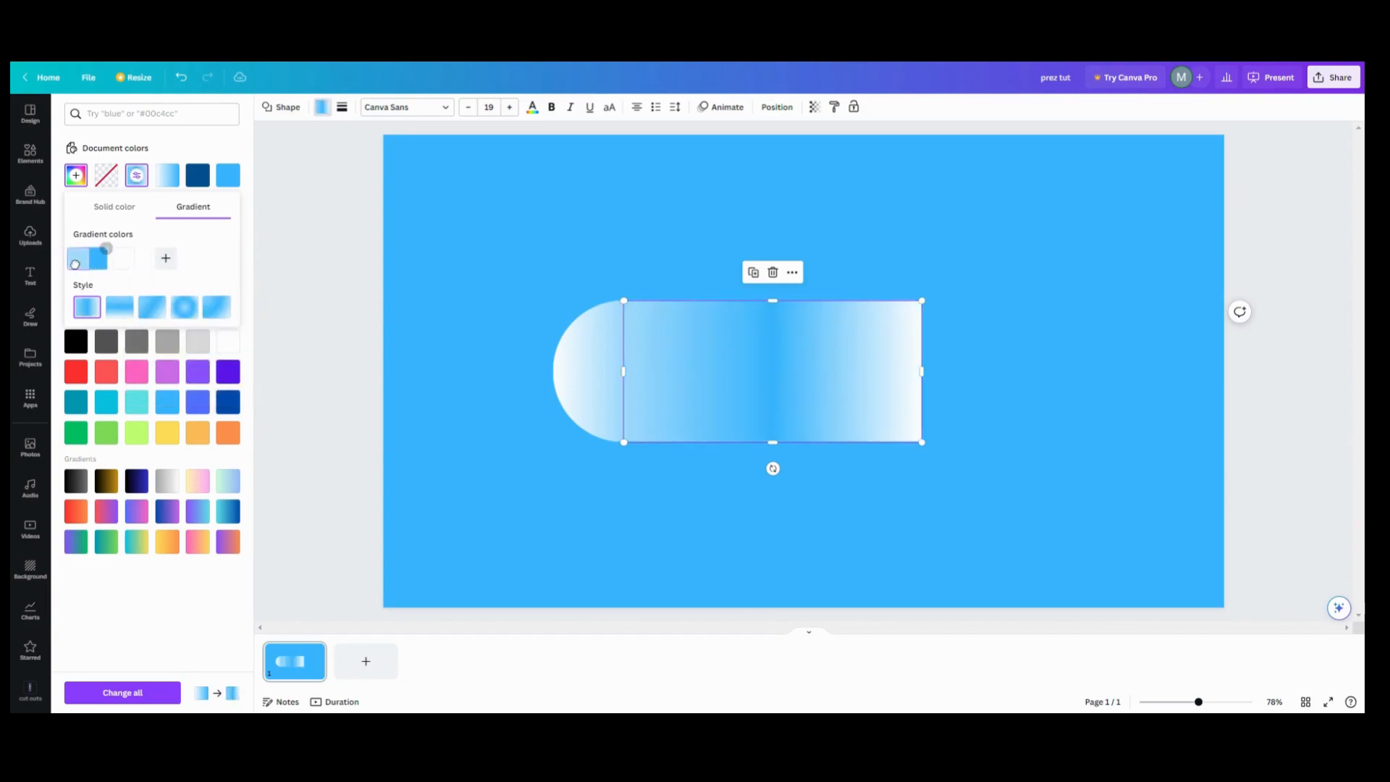
left_click(573, 451)
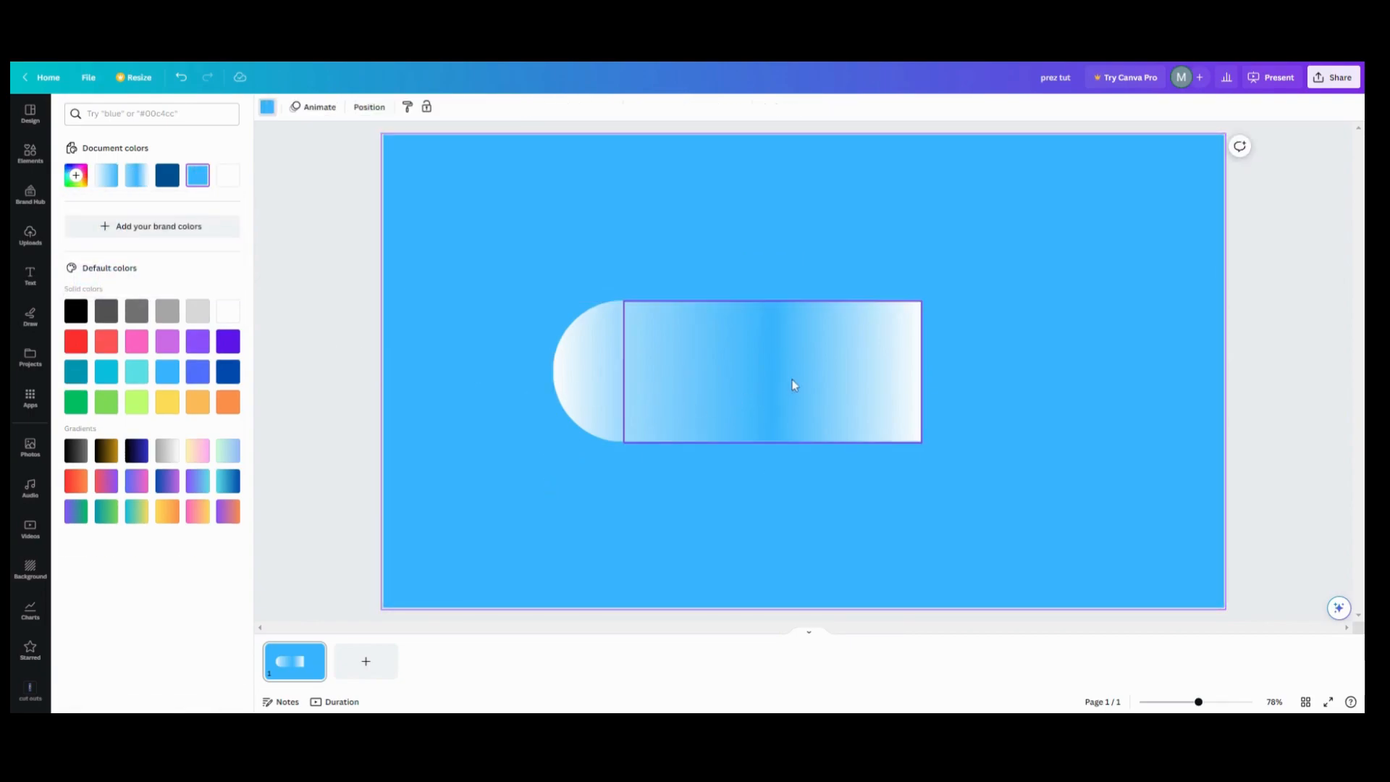
Step: Add white #FFFFFF to the rectangle's gradient and place it second, between #A1DCFF and the darker blue
left_click(753, 384)
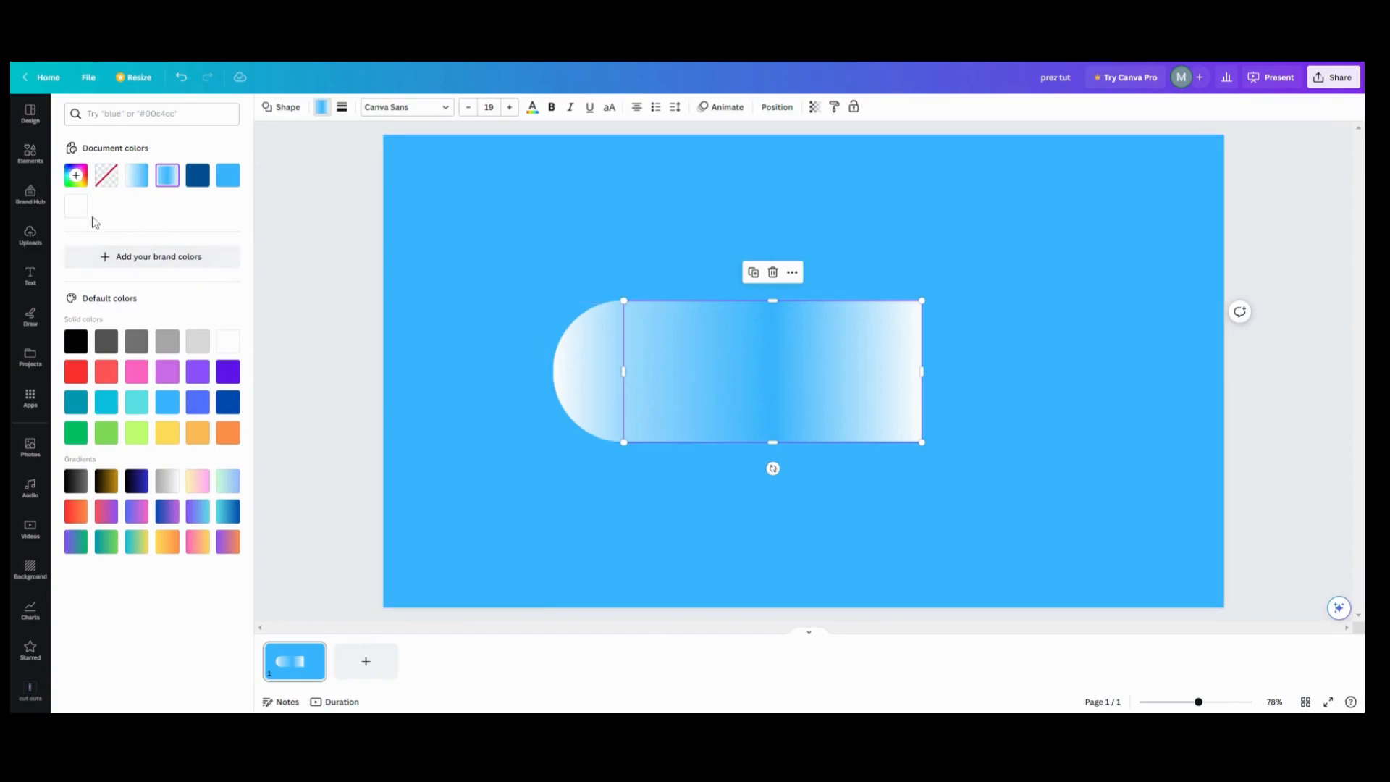
left_click(75, 176)
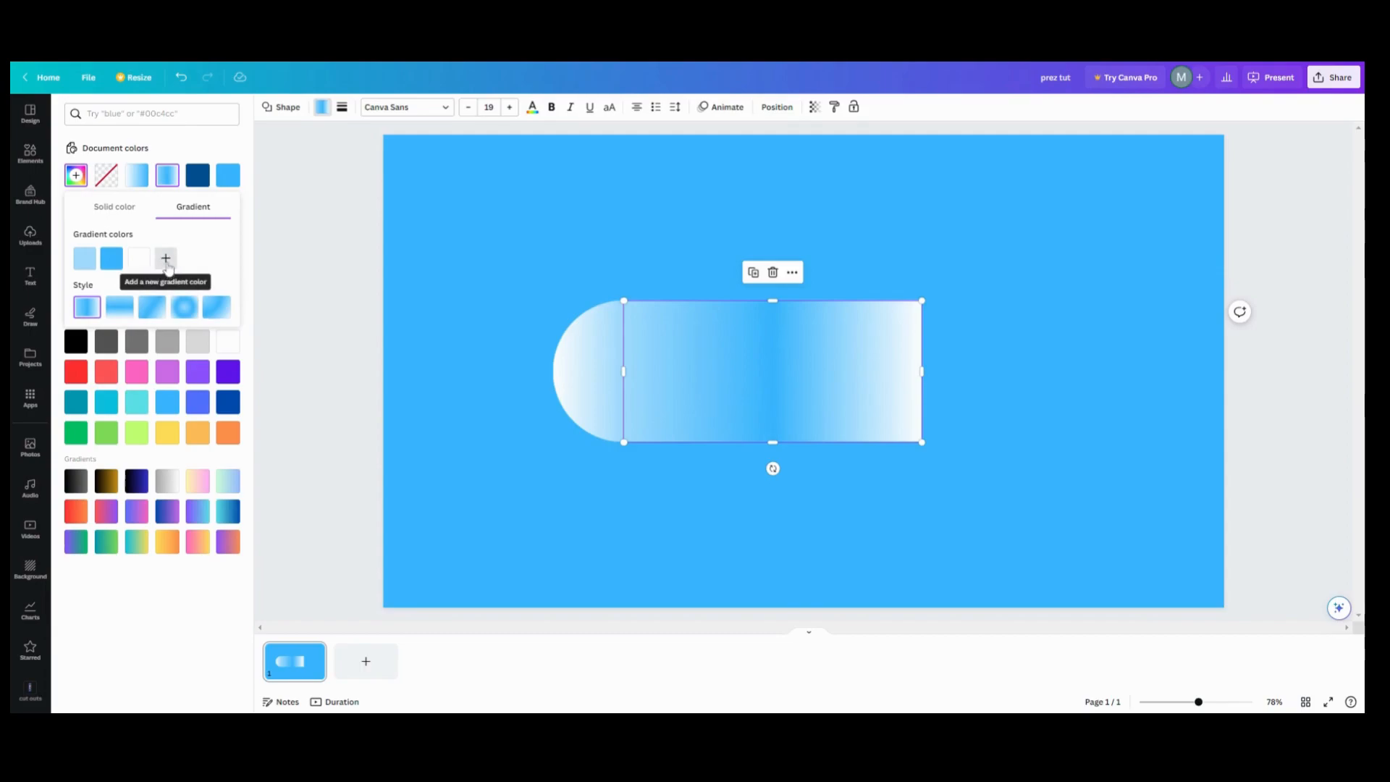
left_click(165, 258)
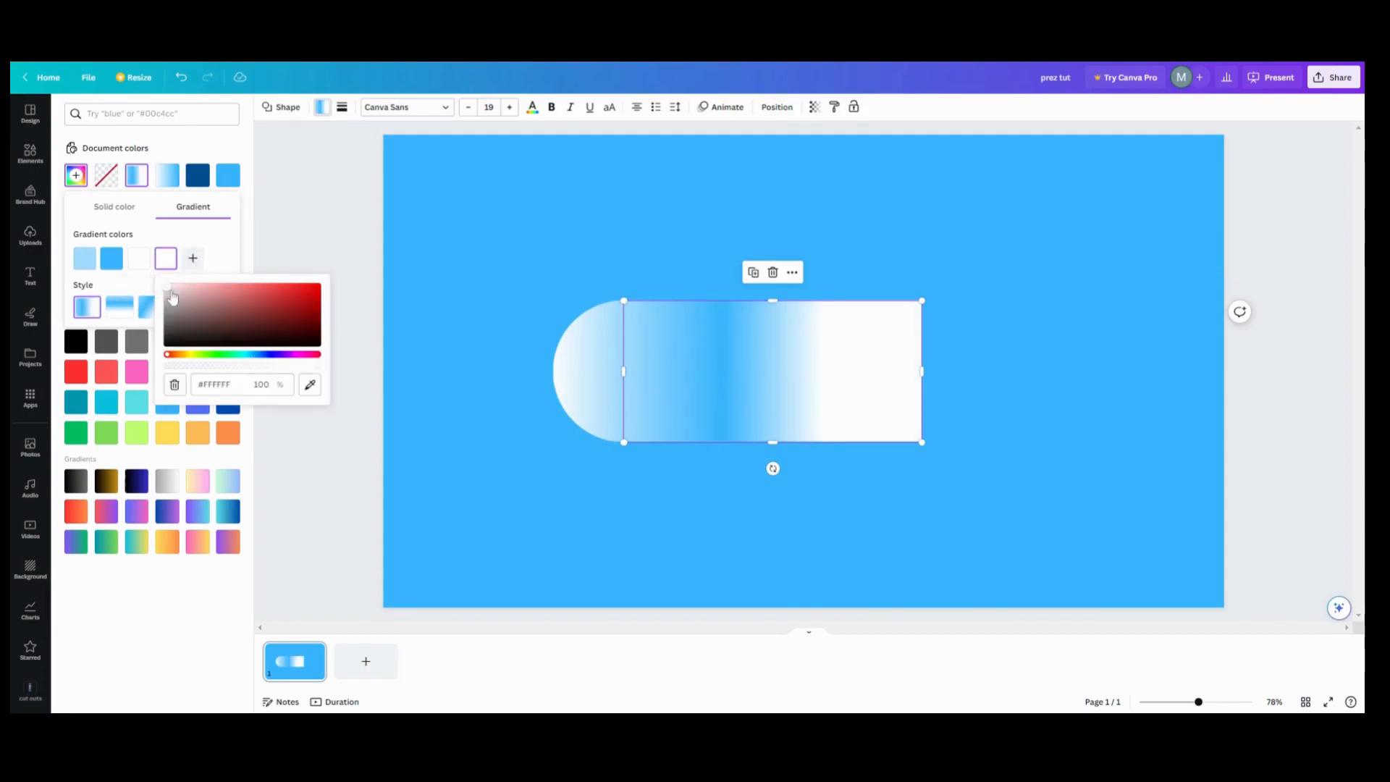
mouse_move(165, 266)
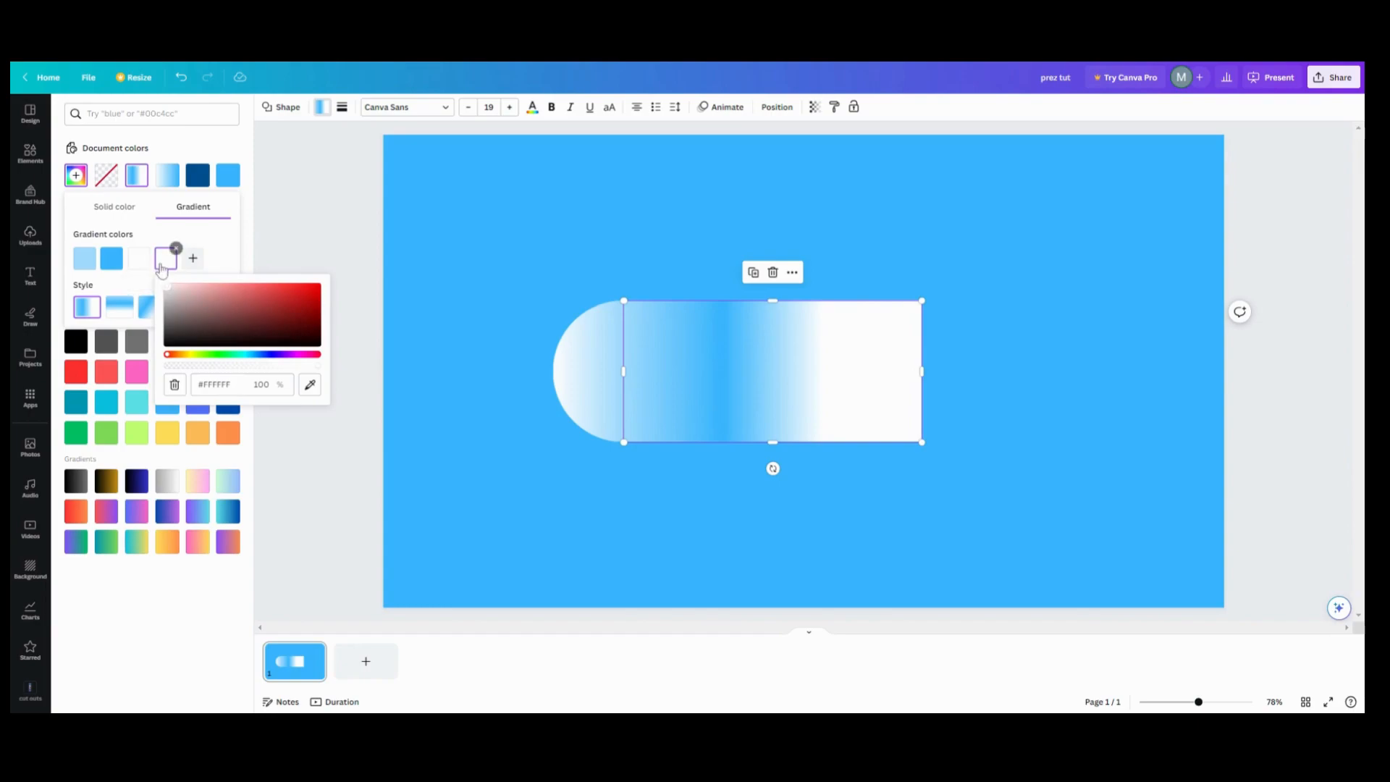
left_click(168, 269)
left_click_drag(169, 271, 110, 261)
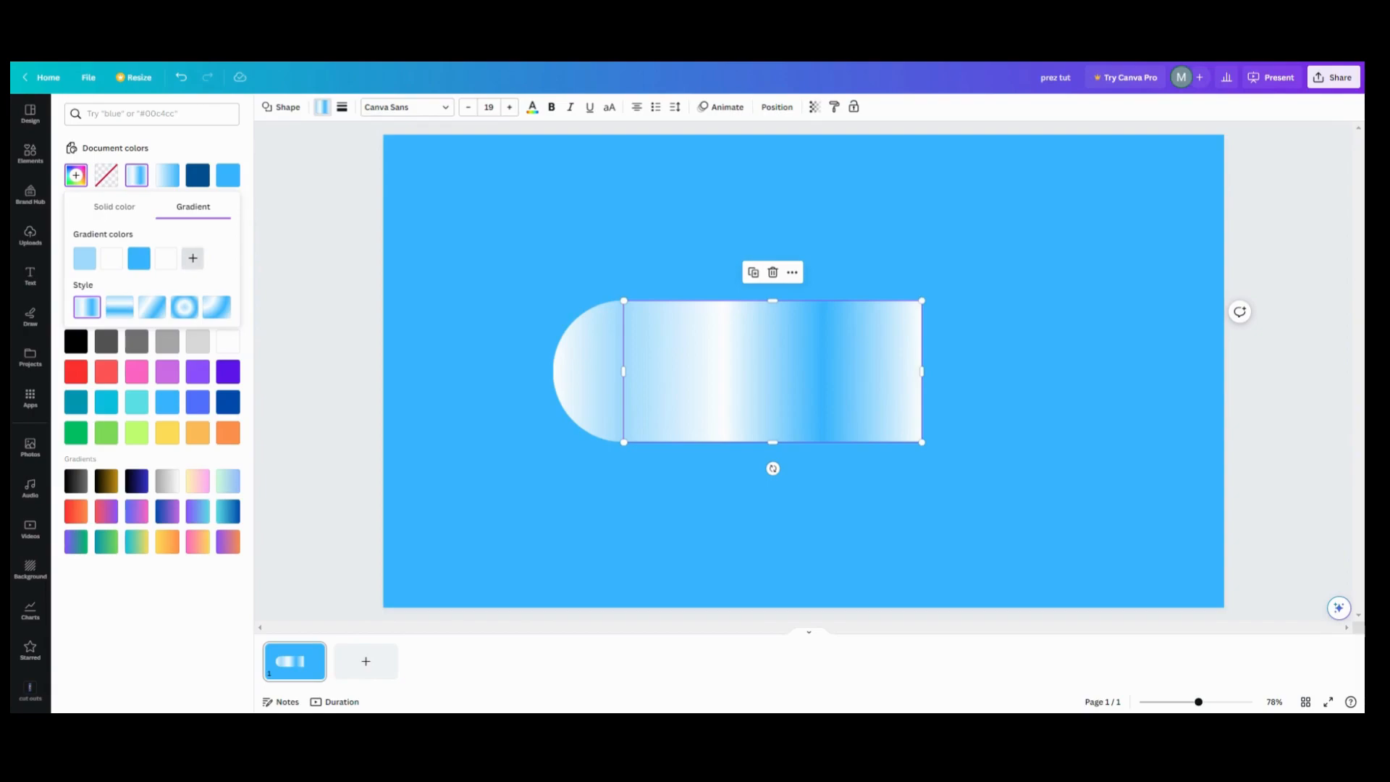
Step: Add the slide's background blue #38B6FF, sampled from the page, as the last colour of the rectangle's gradient
left_click(193, 258)
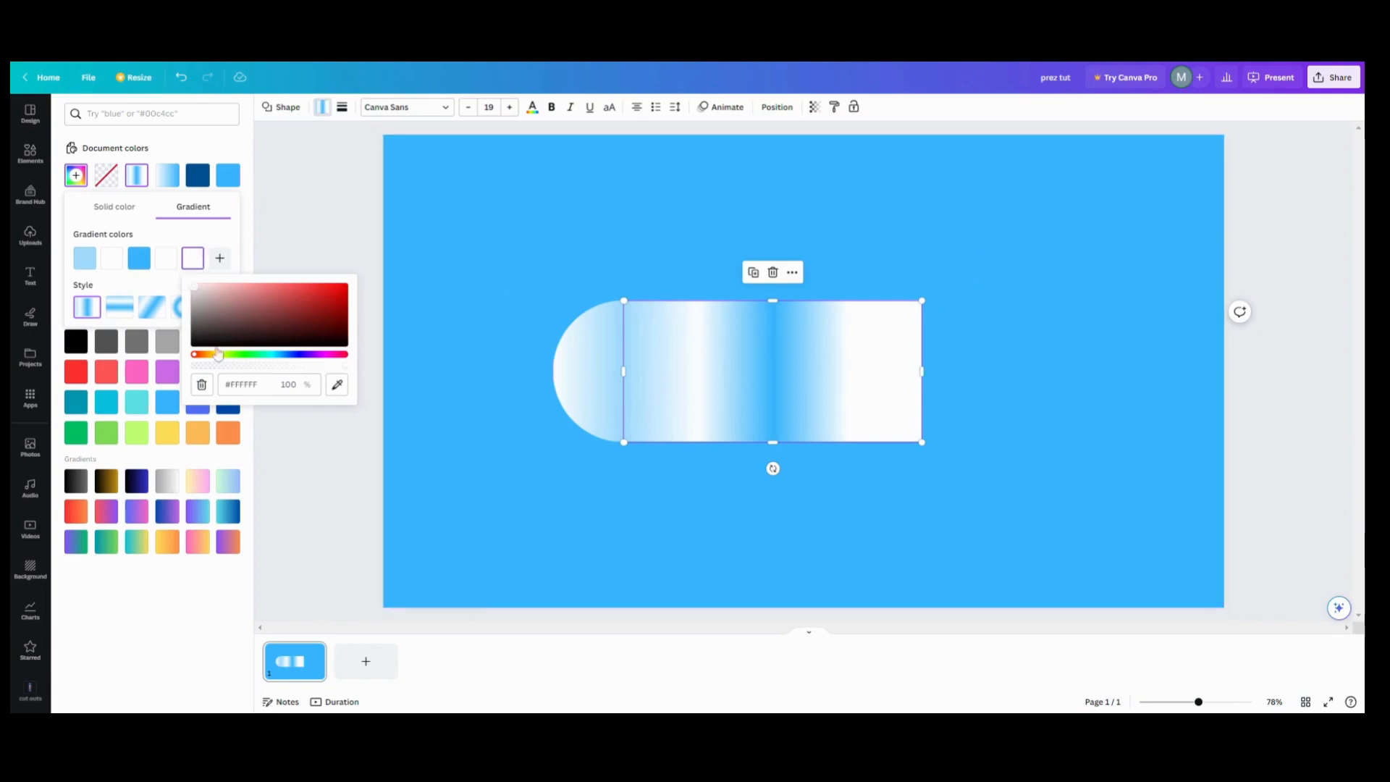
left_click(337, 384)
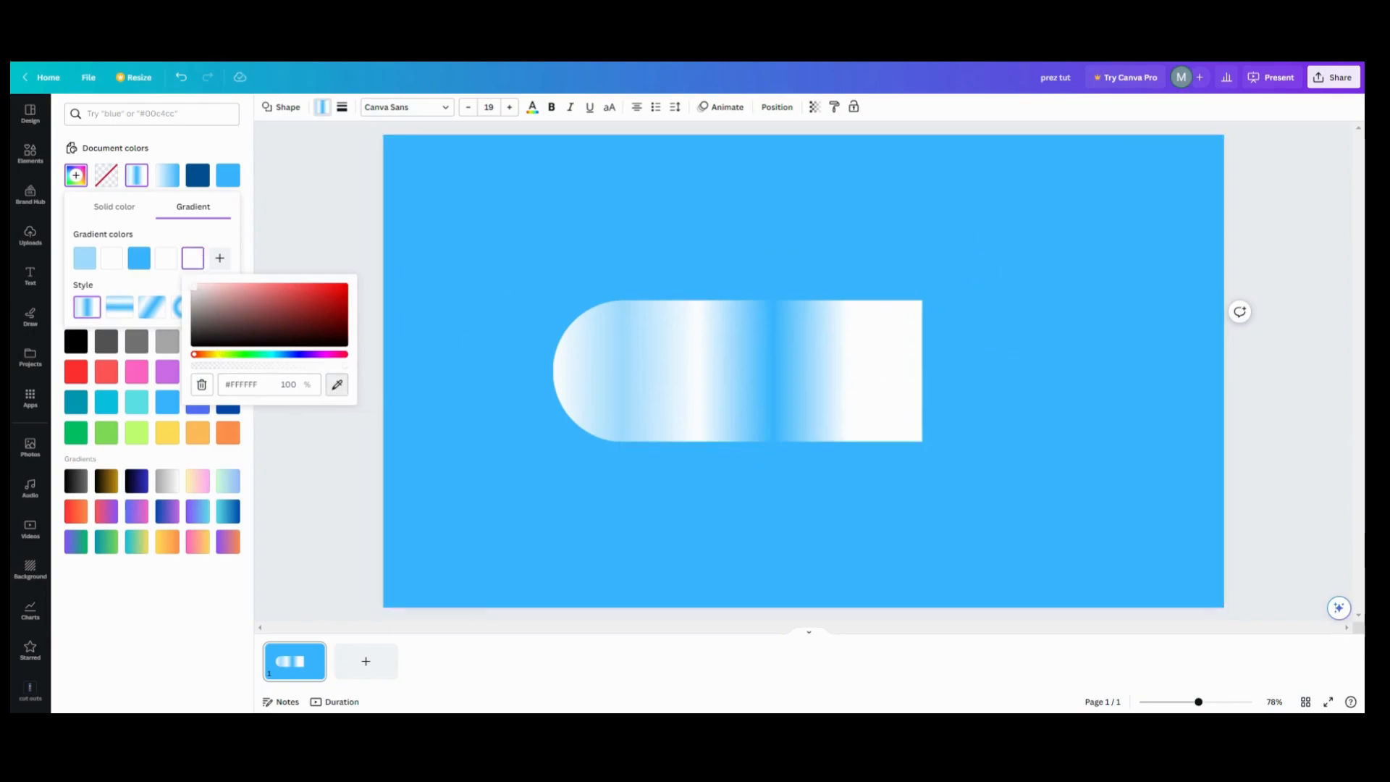
left_click(449, 409)
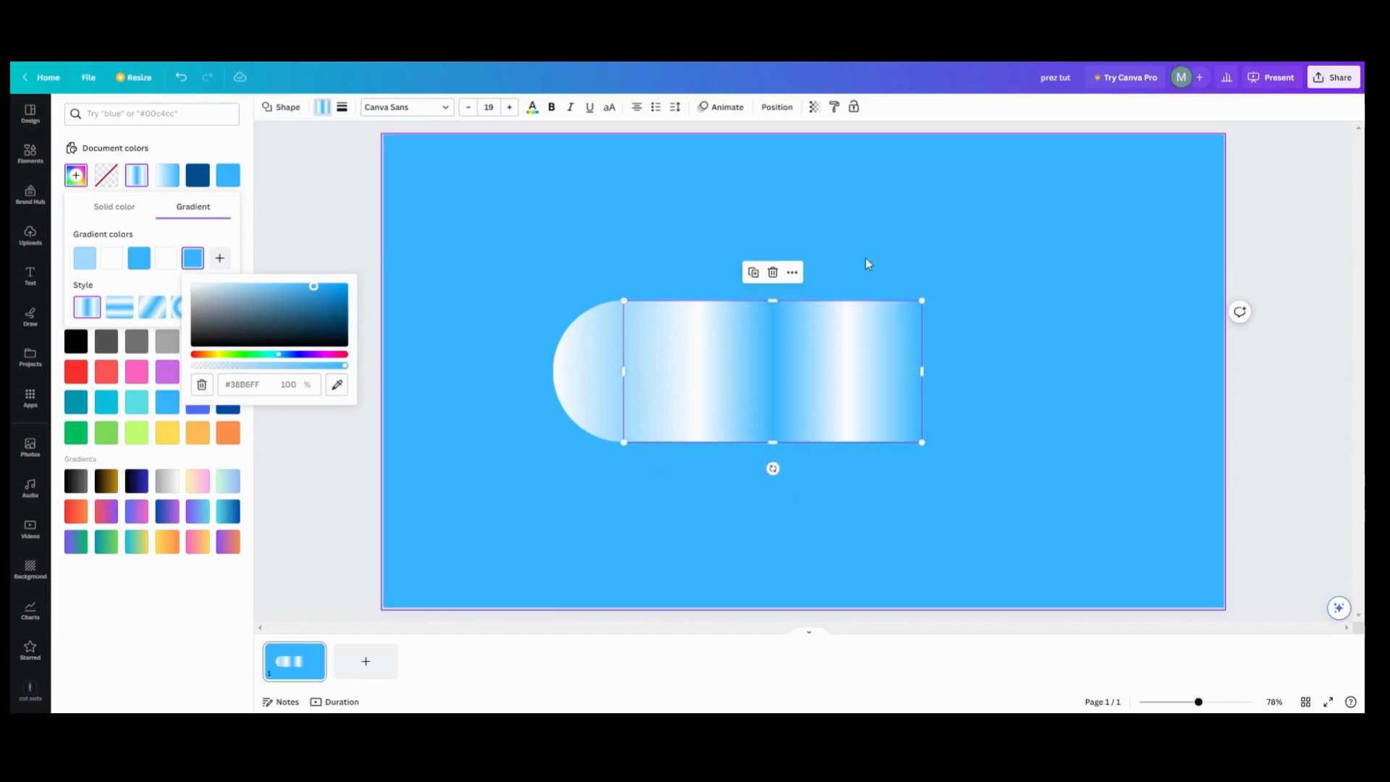
left_click(968, 322)
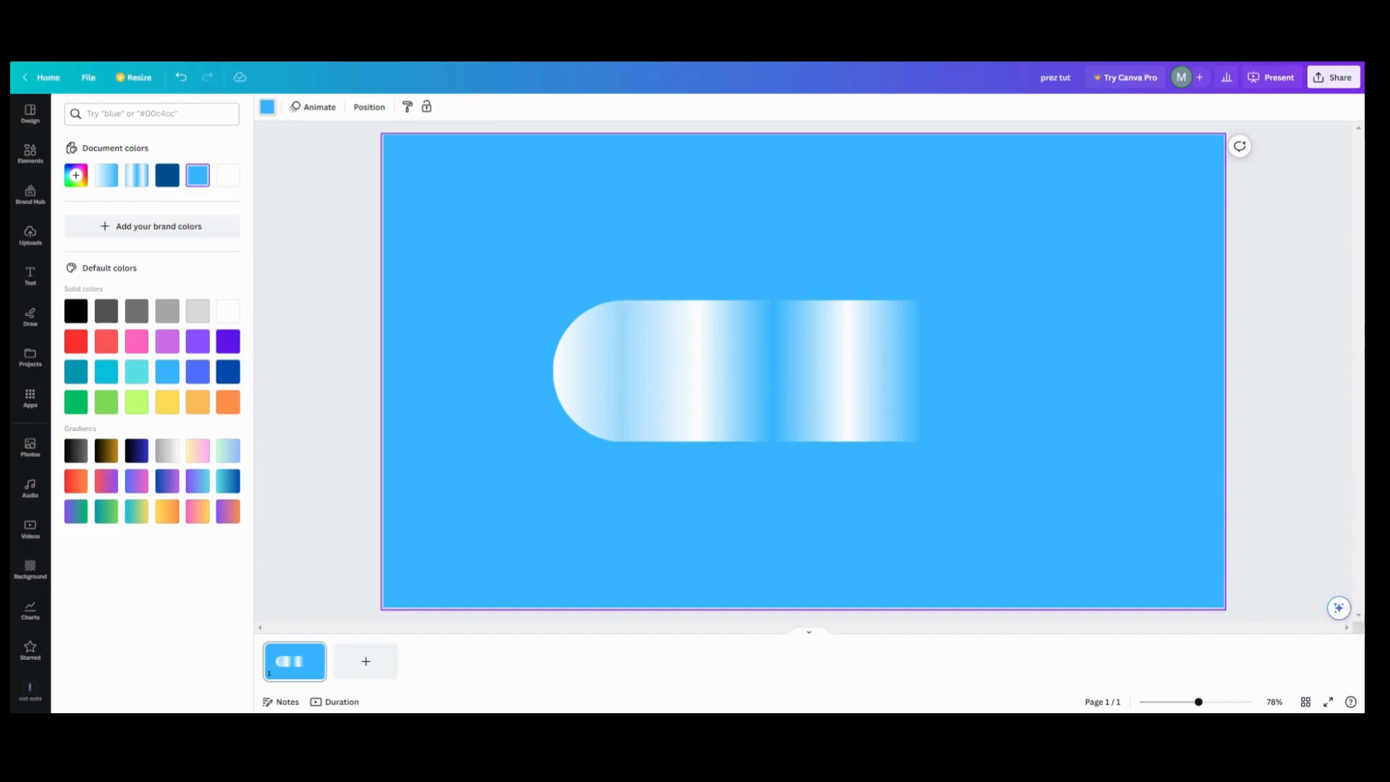
Step: Group the circle and rectangle, then shrink the bar to about 60% and place it in the slide's upper middle
left_click_drag(544, 303, 909, 422)
left_click(696, 274)
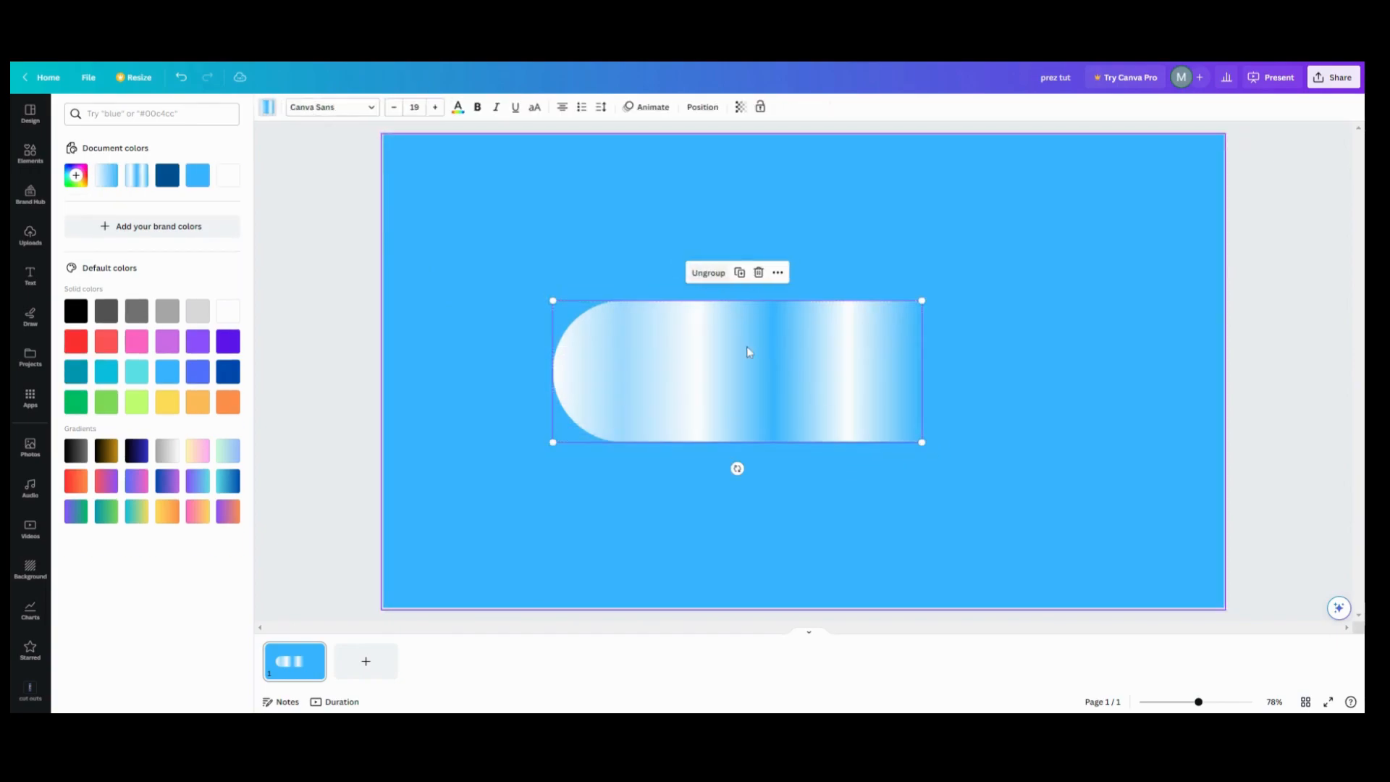
left_click_drag(767, 367, 736, 304)
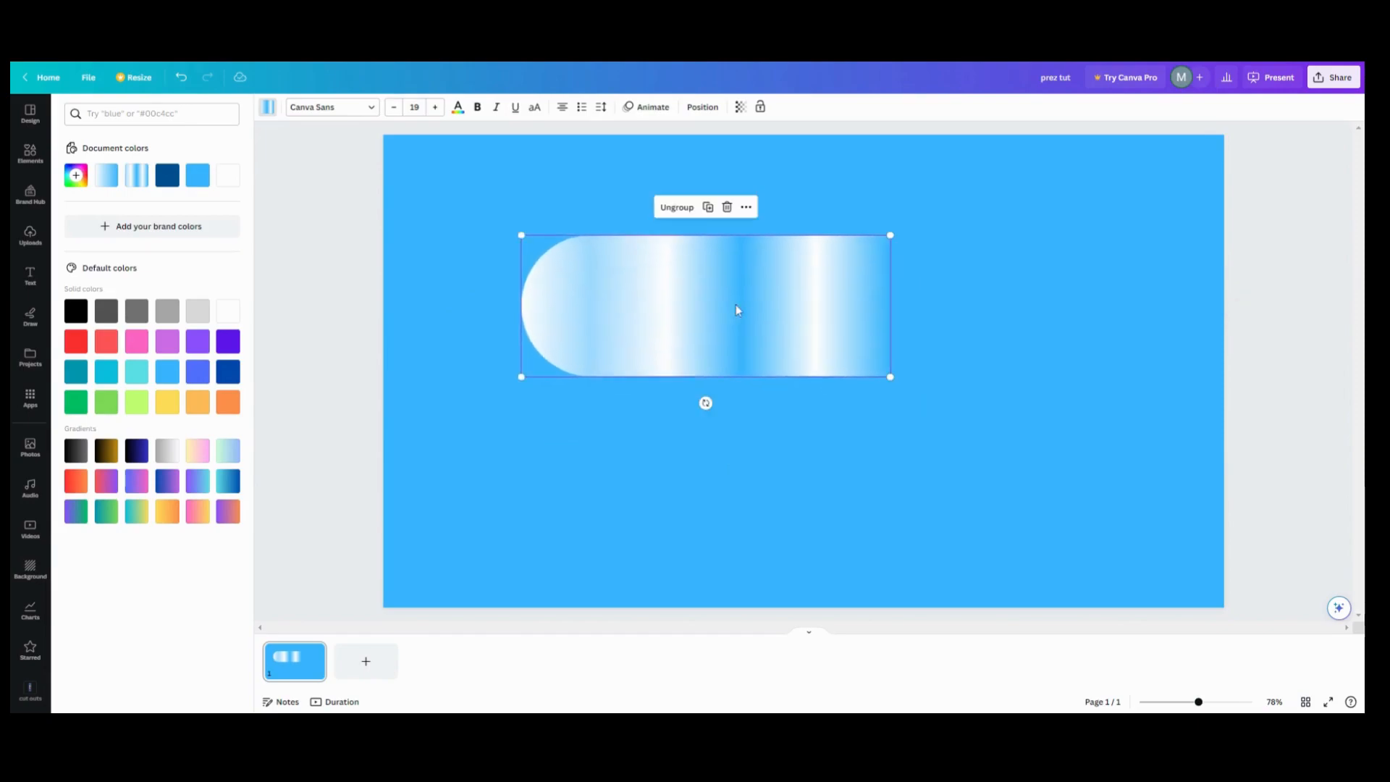
left_click_drag(519, 235, 664, 289)
left_click_drag(786, 344, 695, 269)
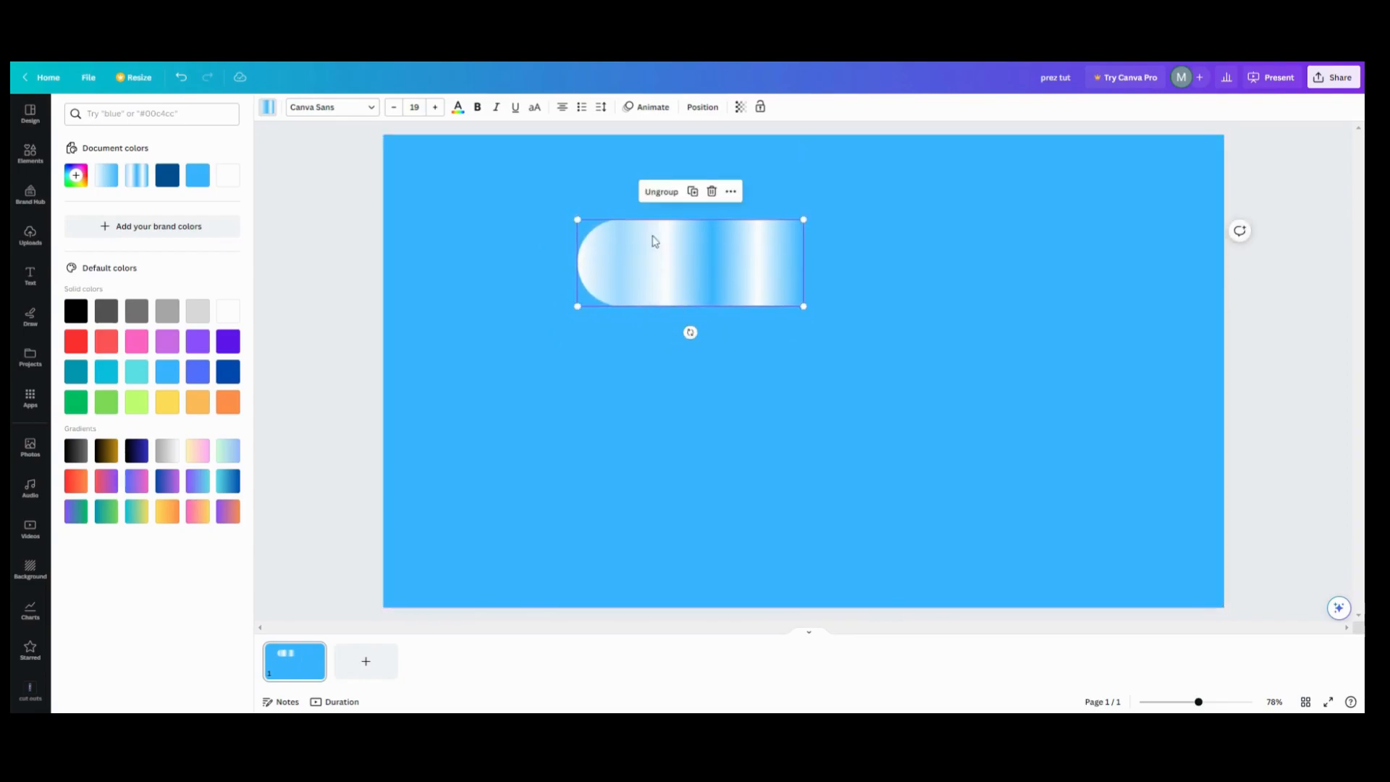
Step: Duplicate the grouped bar three times, placing one copy below the original and two stacked on the slide's right side
left_click(693, 193)
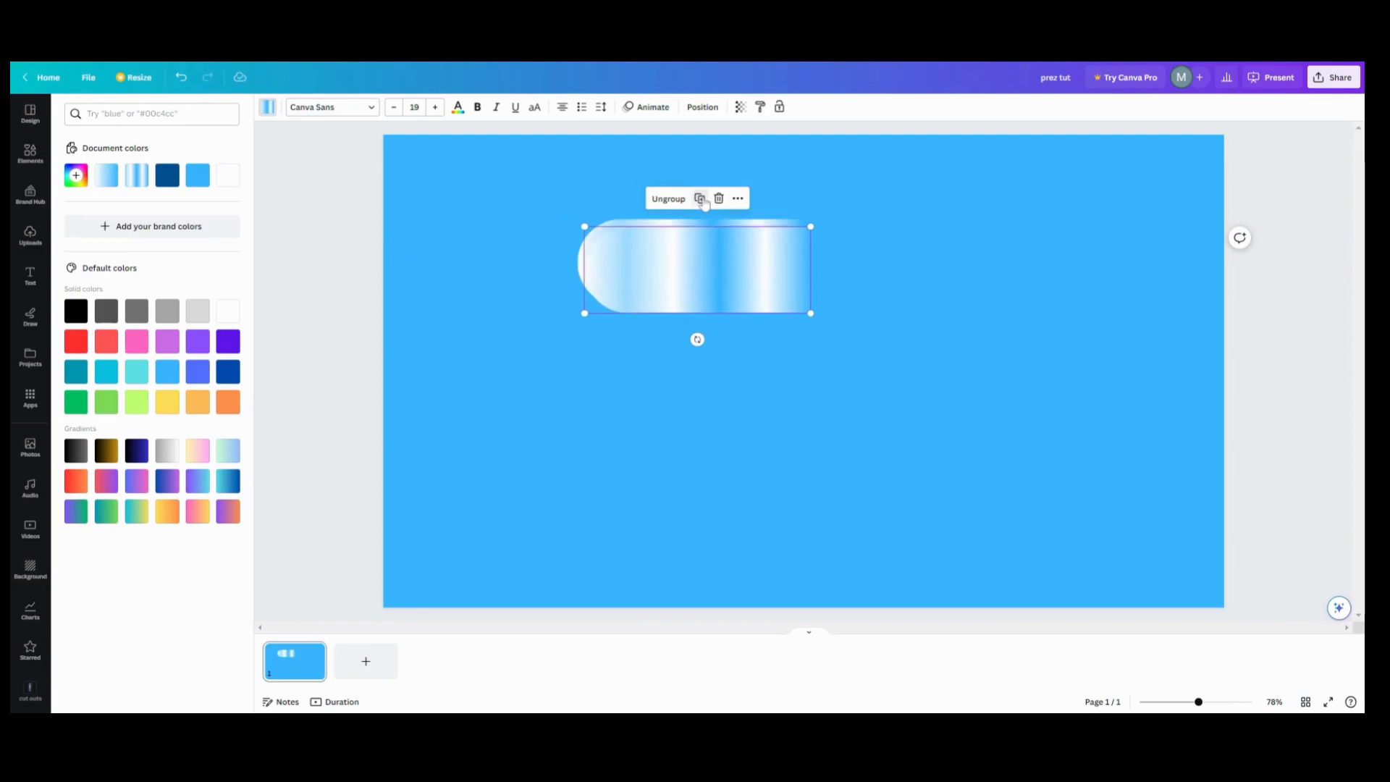
left_click(700, 199)
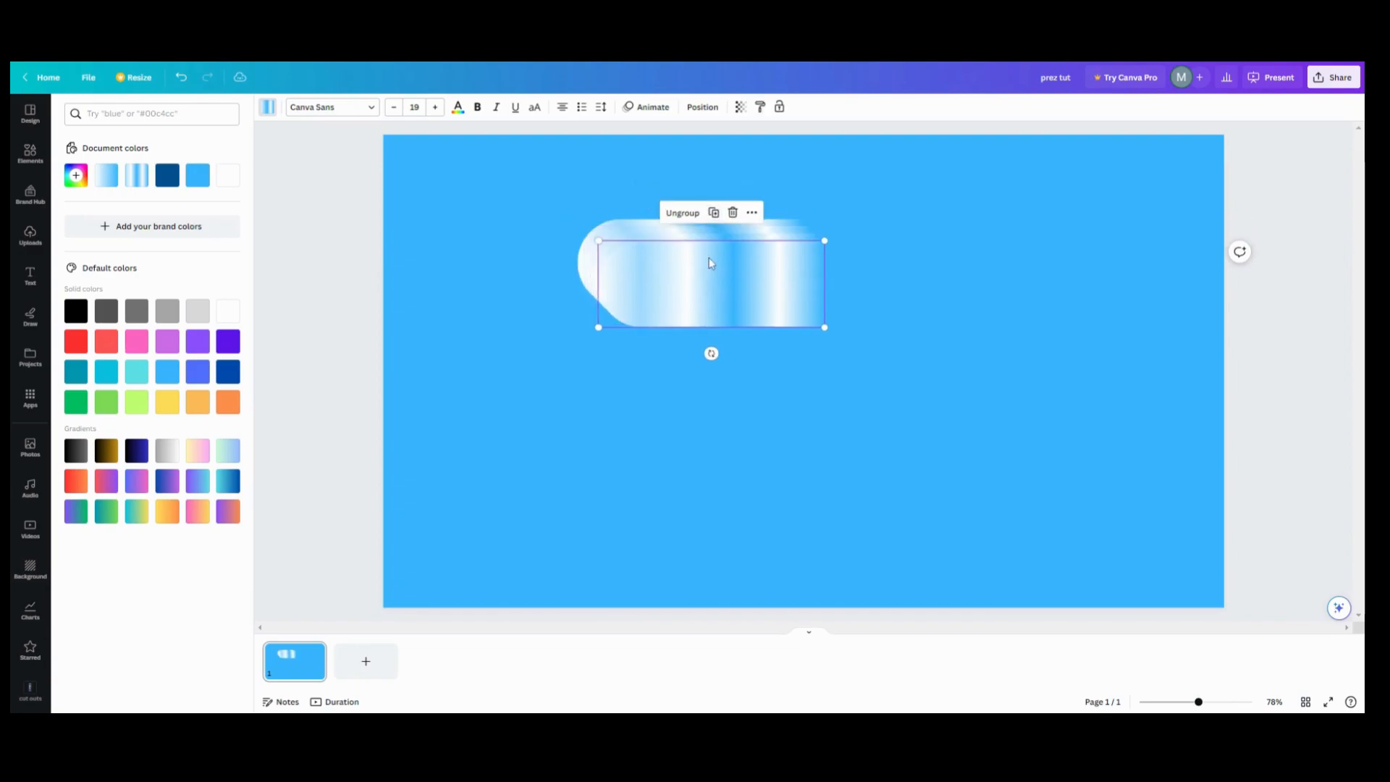
left_click_drag(714, 282, 693, 413)
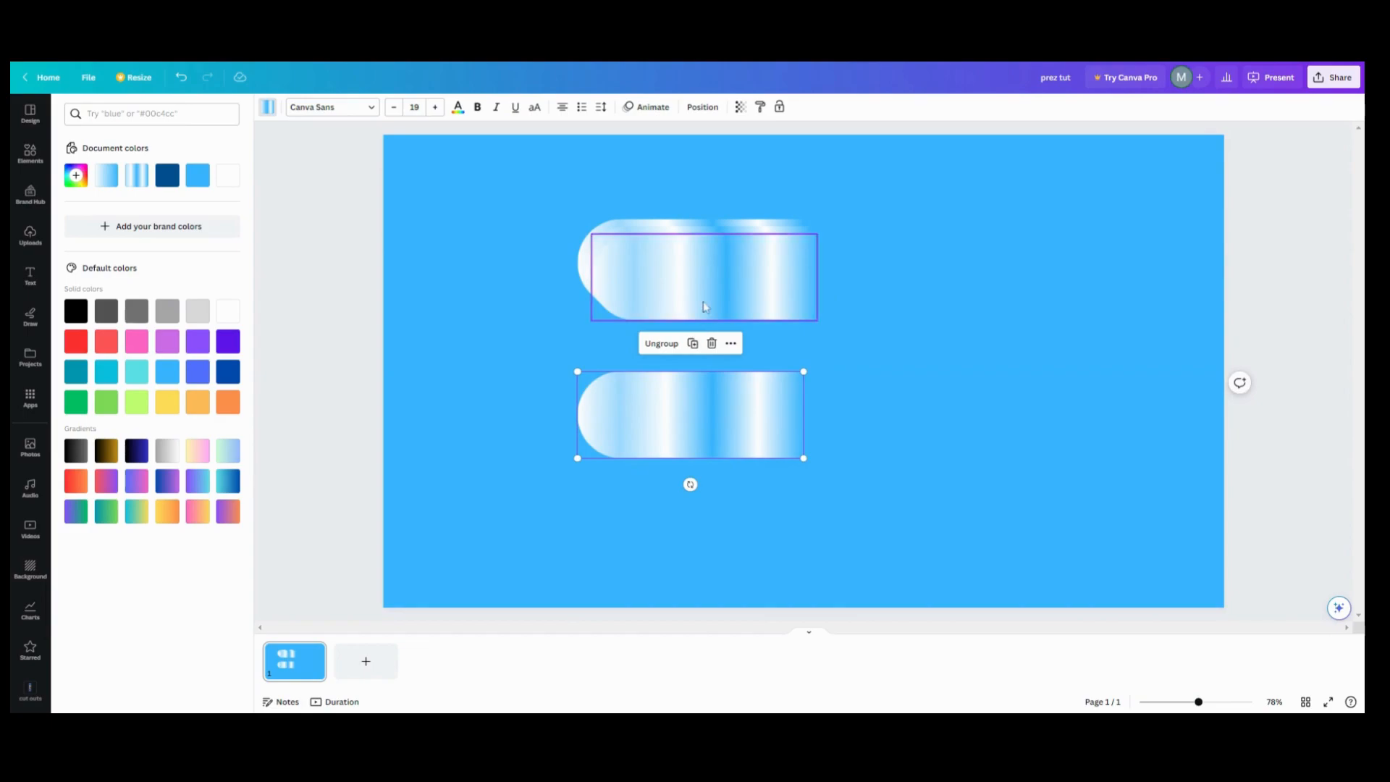
left_click_drag(710, 272, 934, 324)
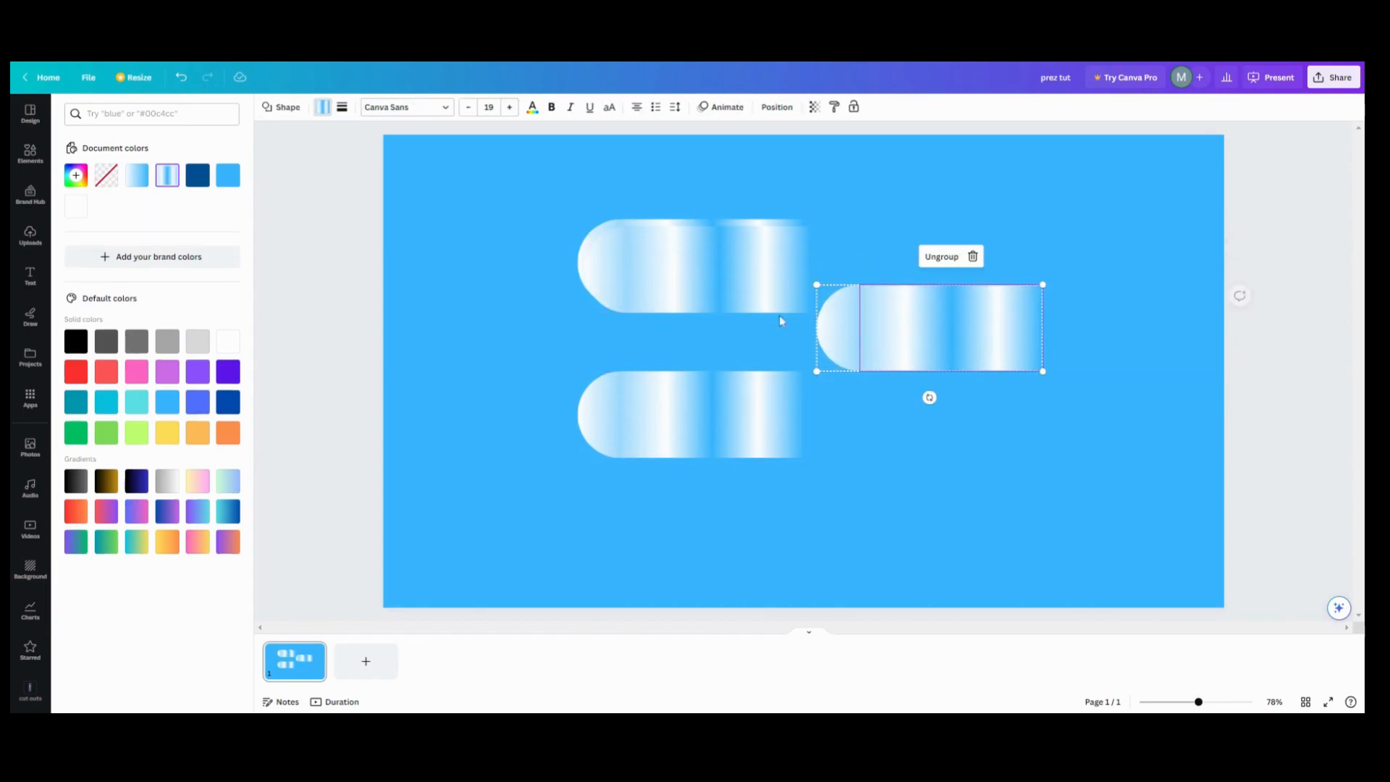
left_click(705, 270)
left_click_drag(705, 270, 933, 239)
Step: Rotate the two right-hand bars about 180° so their rounded ends face outward
left_click(889, 334)
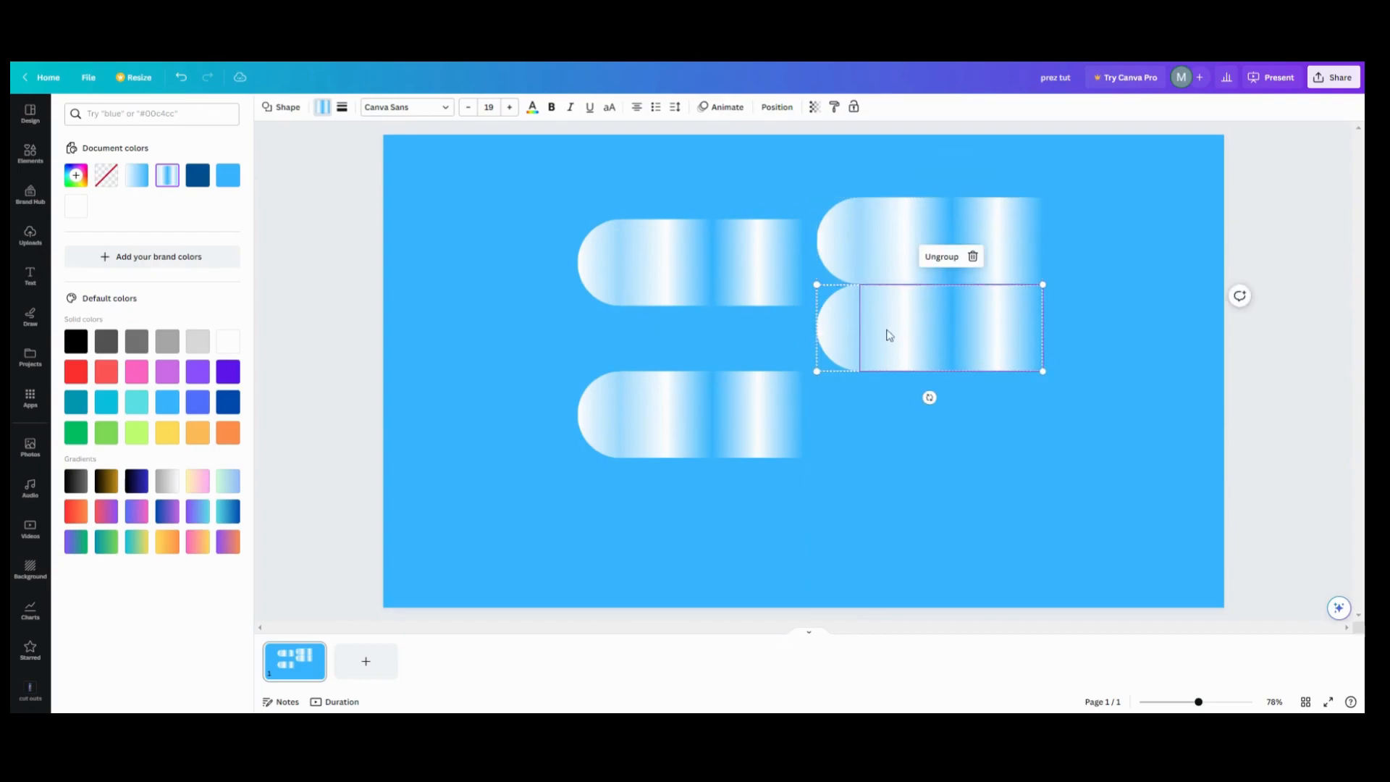
left_click_drag(929, 397, 928, 443)
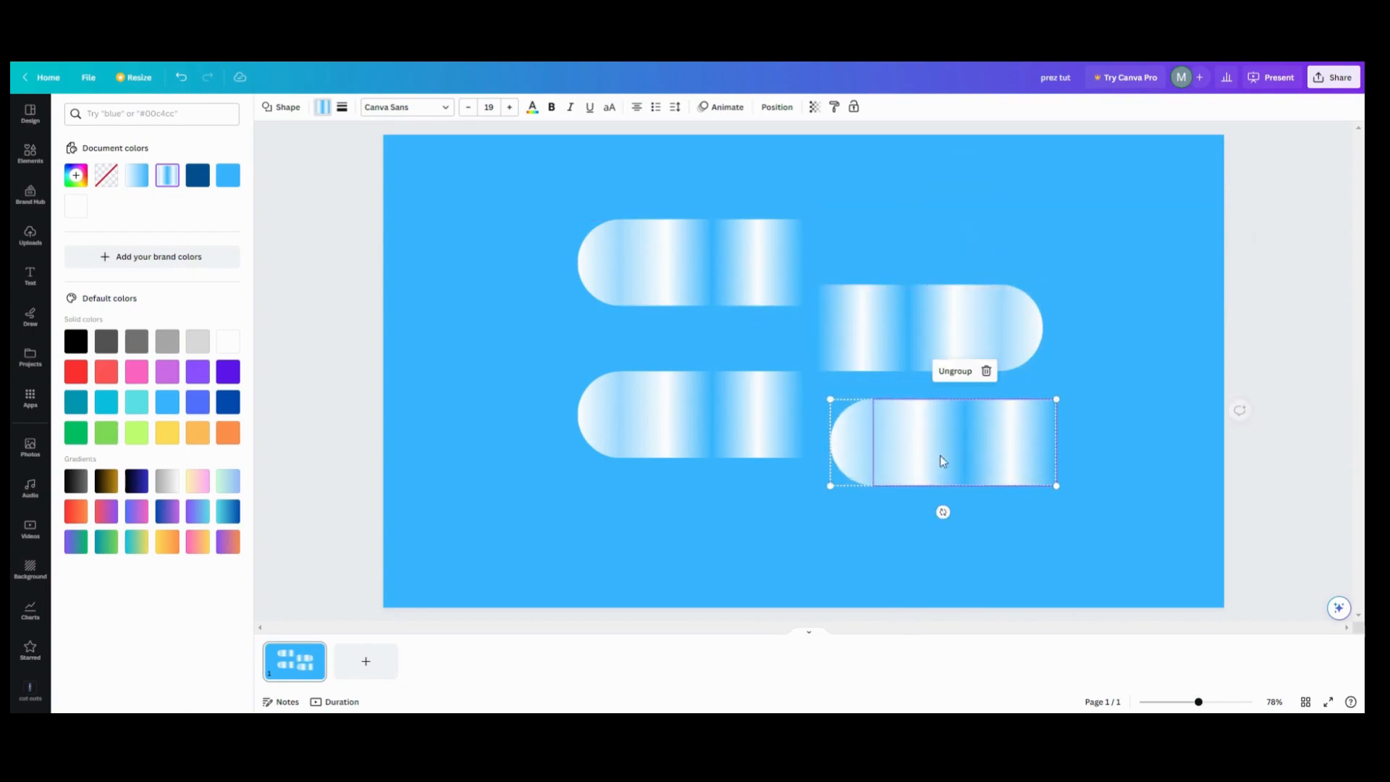
left_click_drag(941, 512, 945, 365)
Step: Stagger the four bars in alternating rows so their straight ends meet along the slide's vertical centre line
left_click_drag(765, 271, 766, 254)
left_click_drag(779, 404, 782, 413)
left_click_drag(862, 335, 851, 335)
left_click(790, 417)
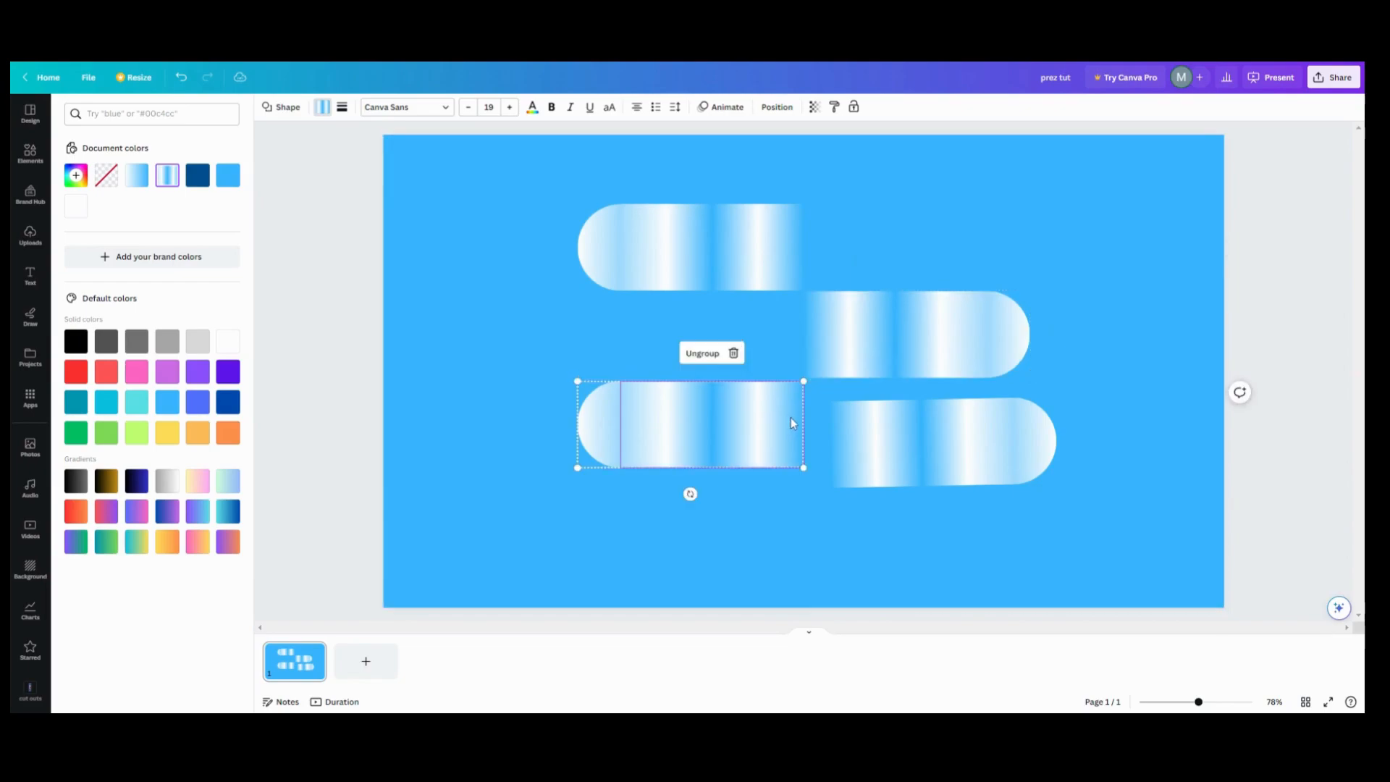
mouse_move(790, 421)
left_mouse_down()
mouse_move(785, 410)
mouse_move(790, 422)
left_mouse_up()
left_click_drag(884, 453, 857, 512)
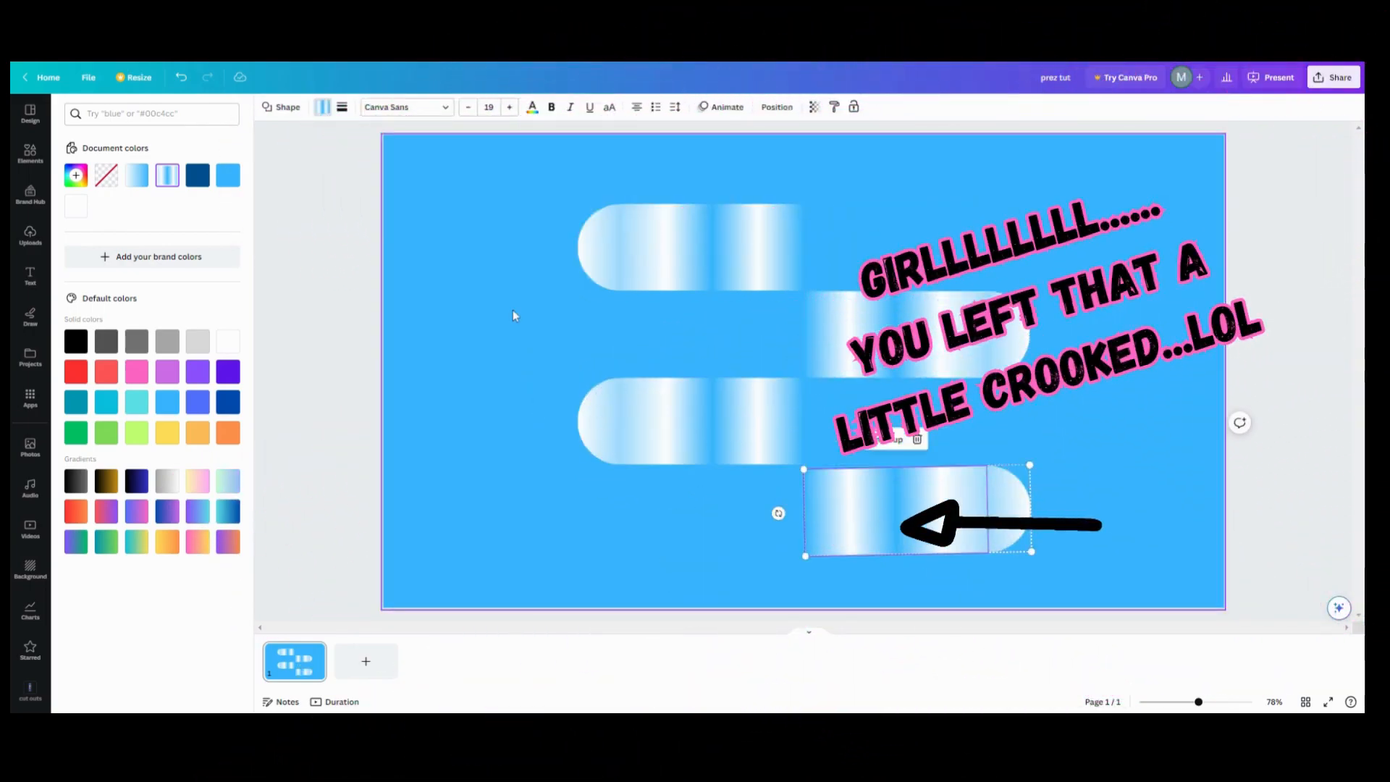
Step: Duplicate the topmost bar from the layer list and place the copy in the second row, offset toward the left
left_click(510, 302)
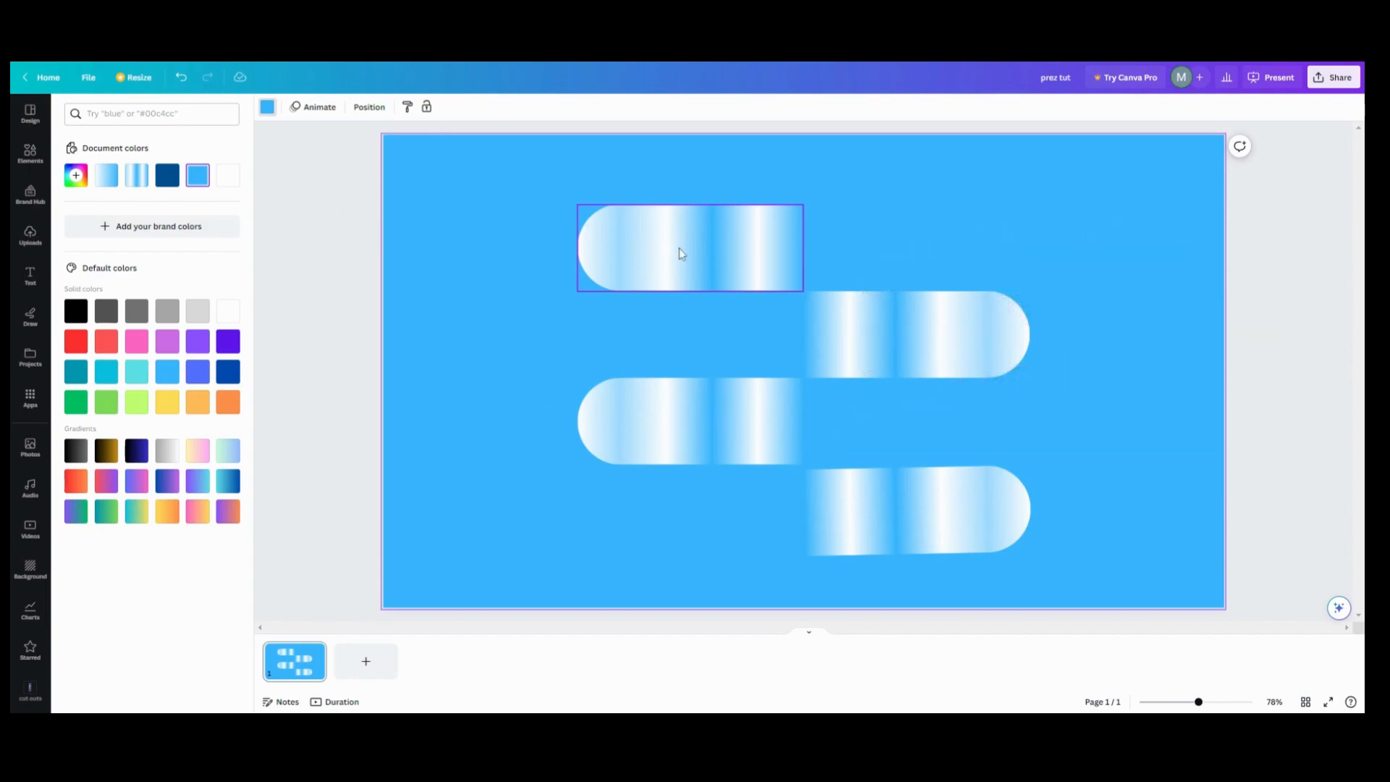
left_click(369, 107)
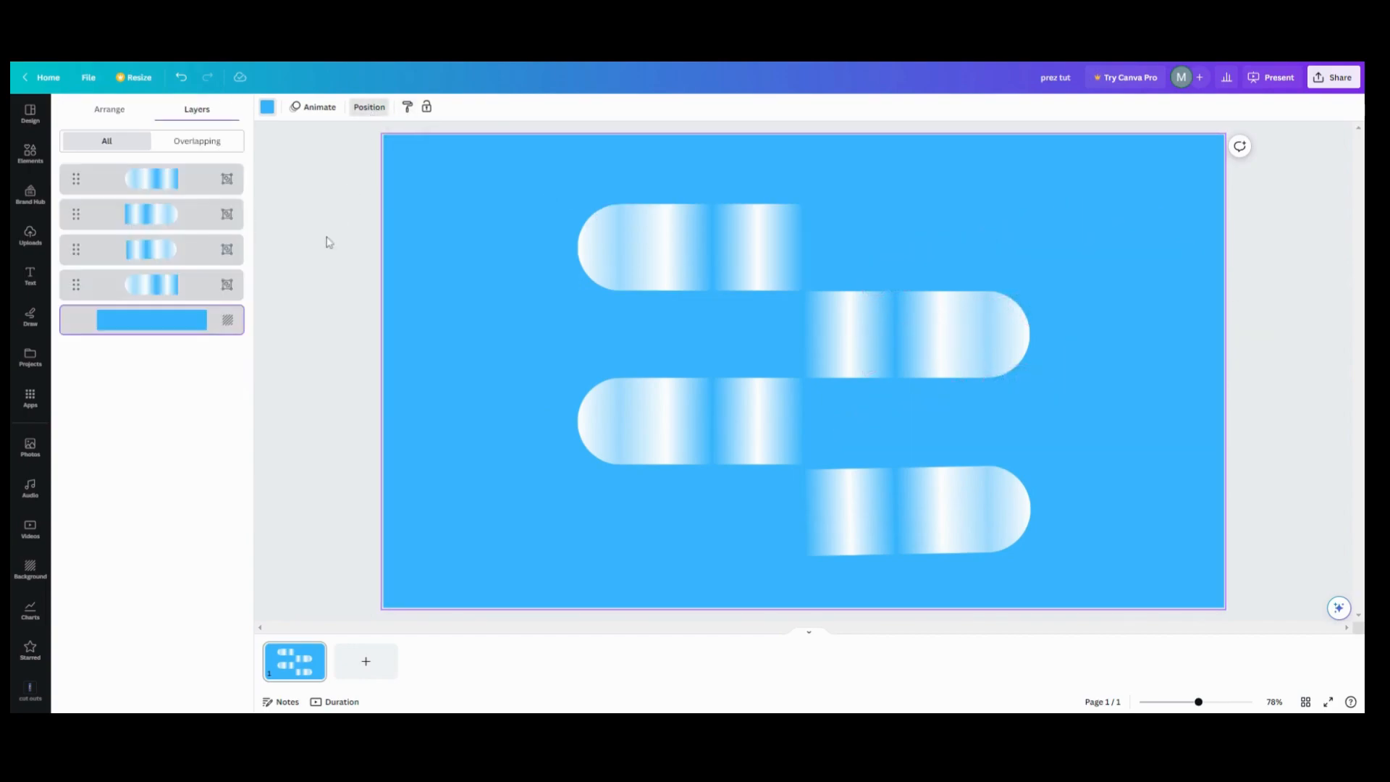
left_click(230, 281)
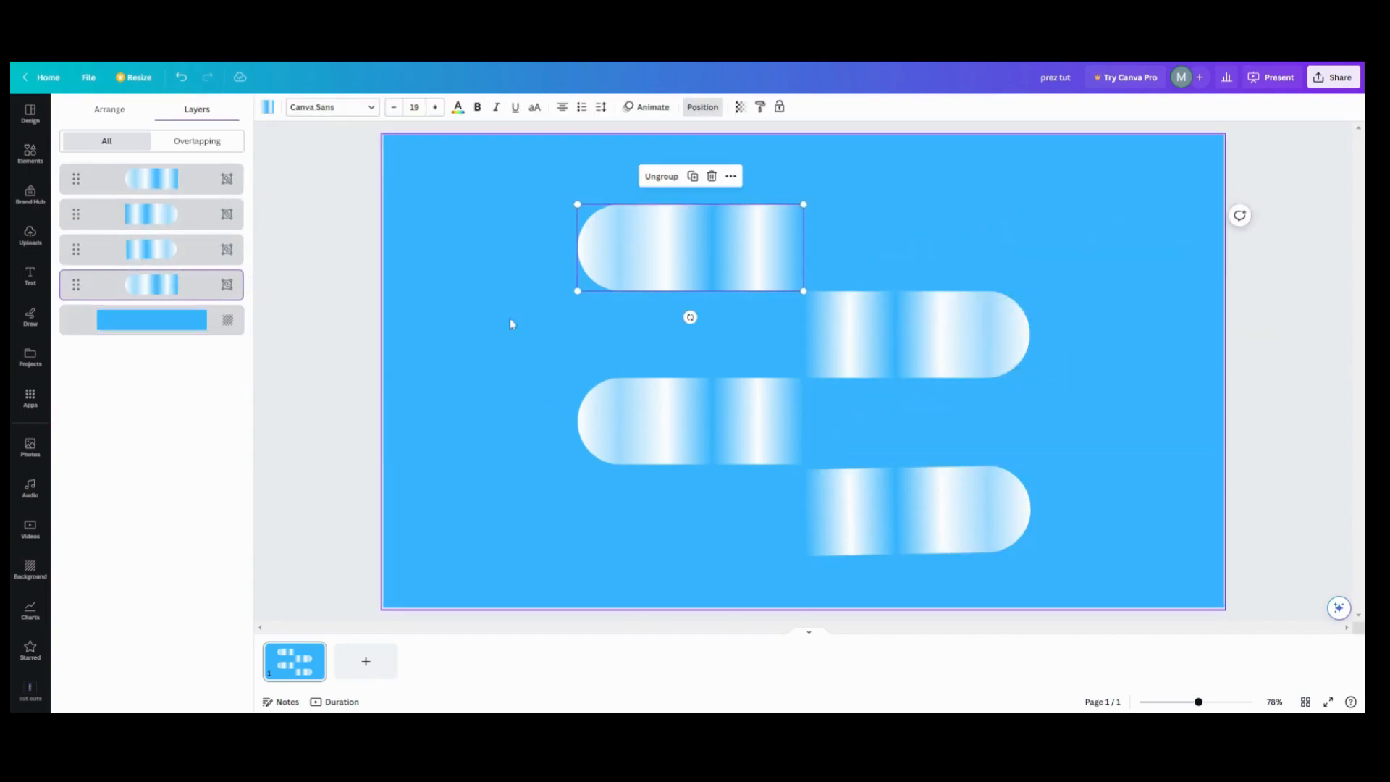
left_click(691, 176)
left_click_drag(676, 254, 538, 330)
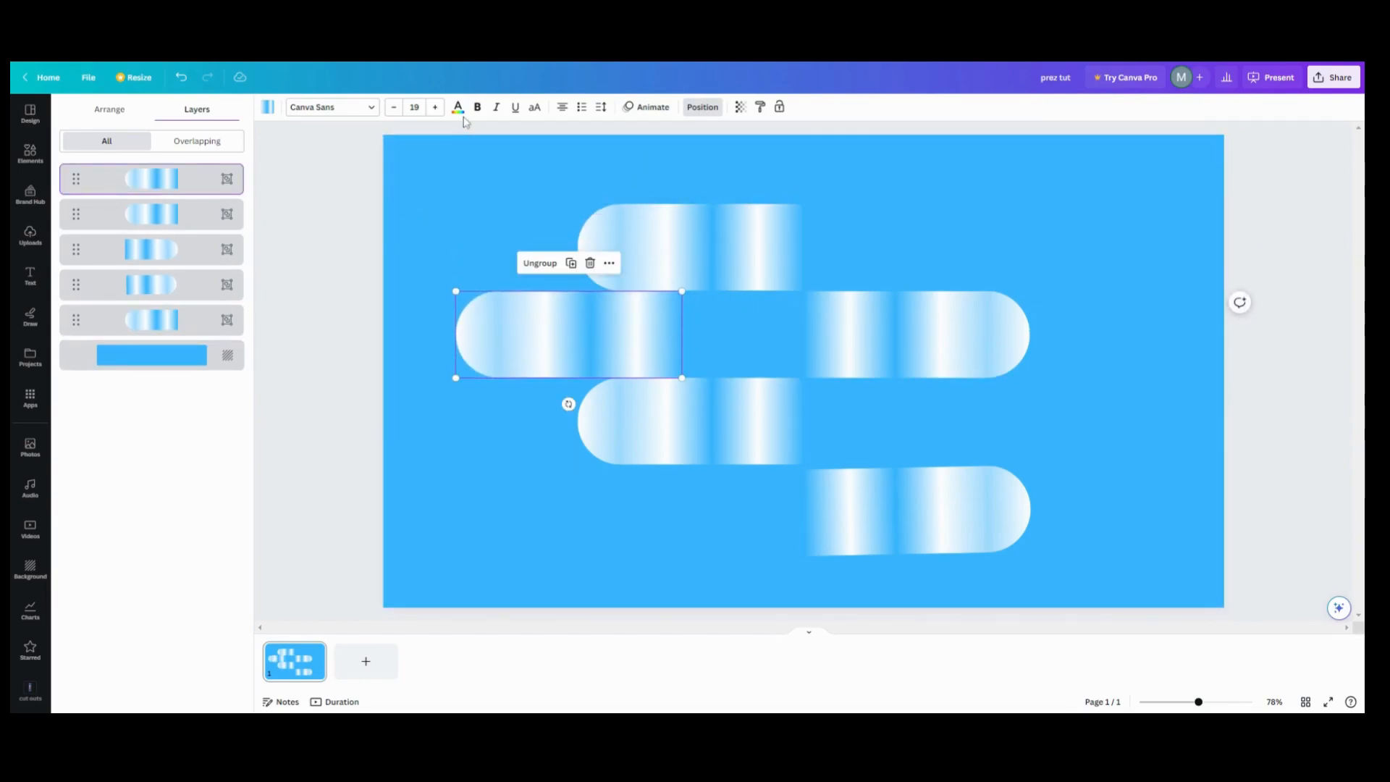
Step: Fill the rectangle of the new second-row bar with solid black
left_click(504, 316)
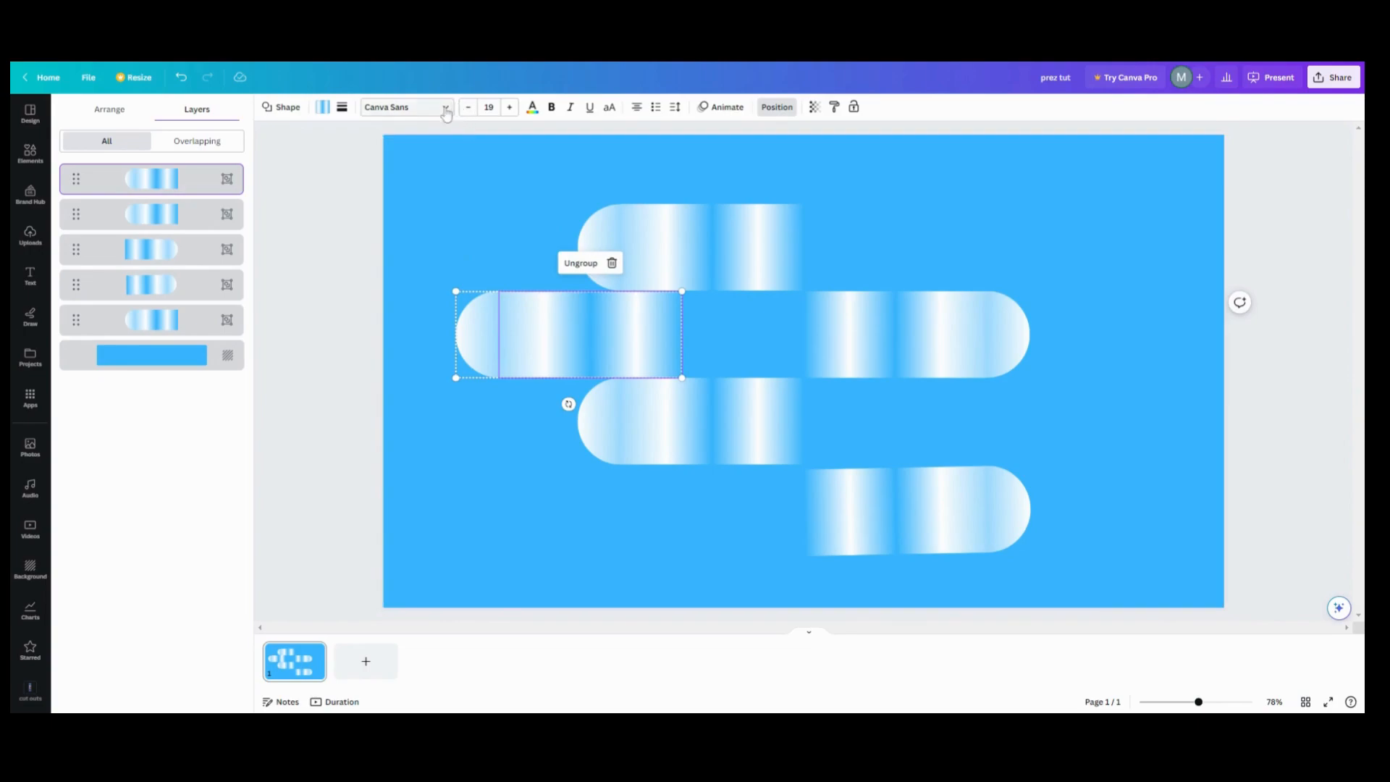
left_click(330, 108)
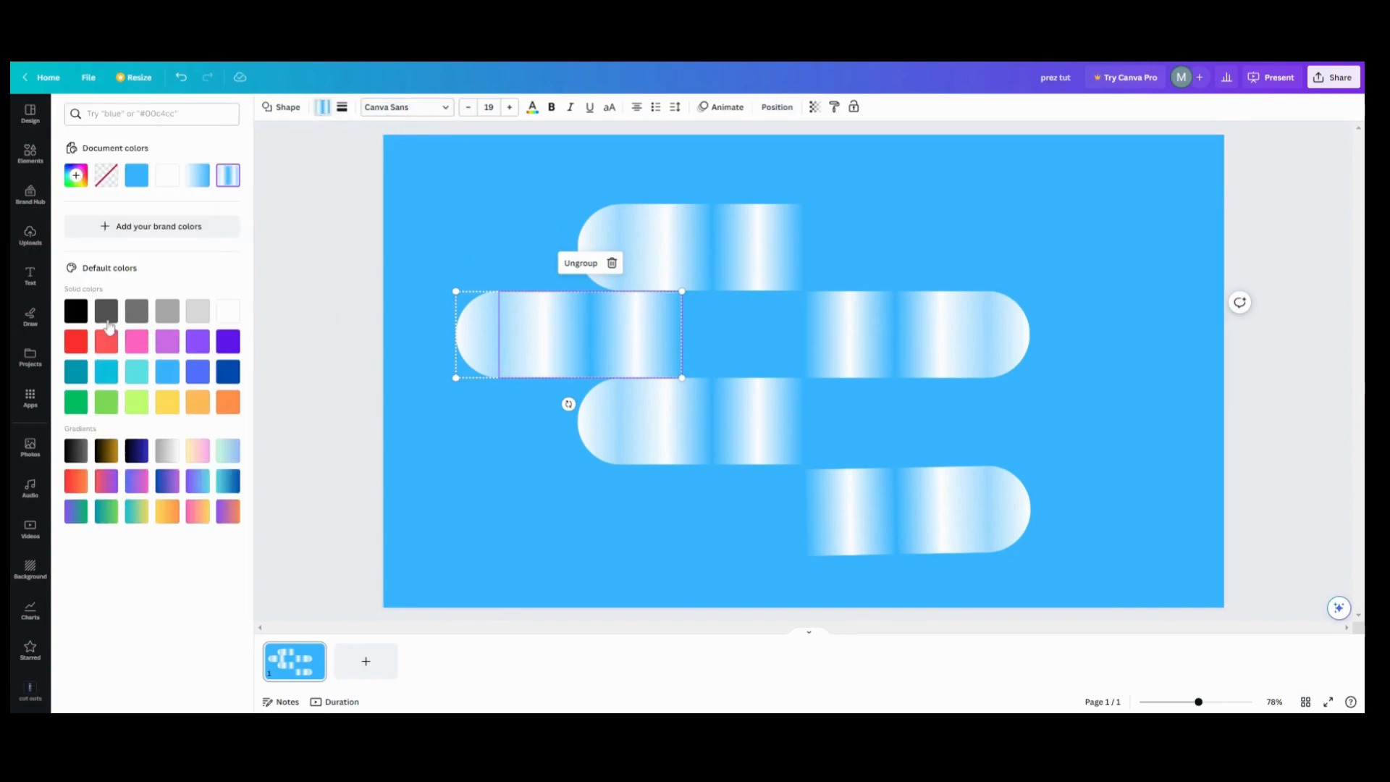
left_click(75, 312)
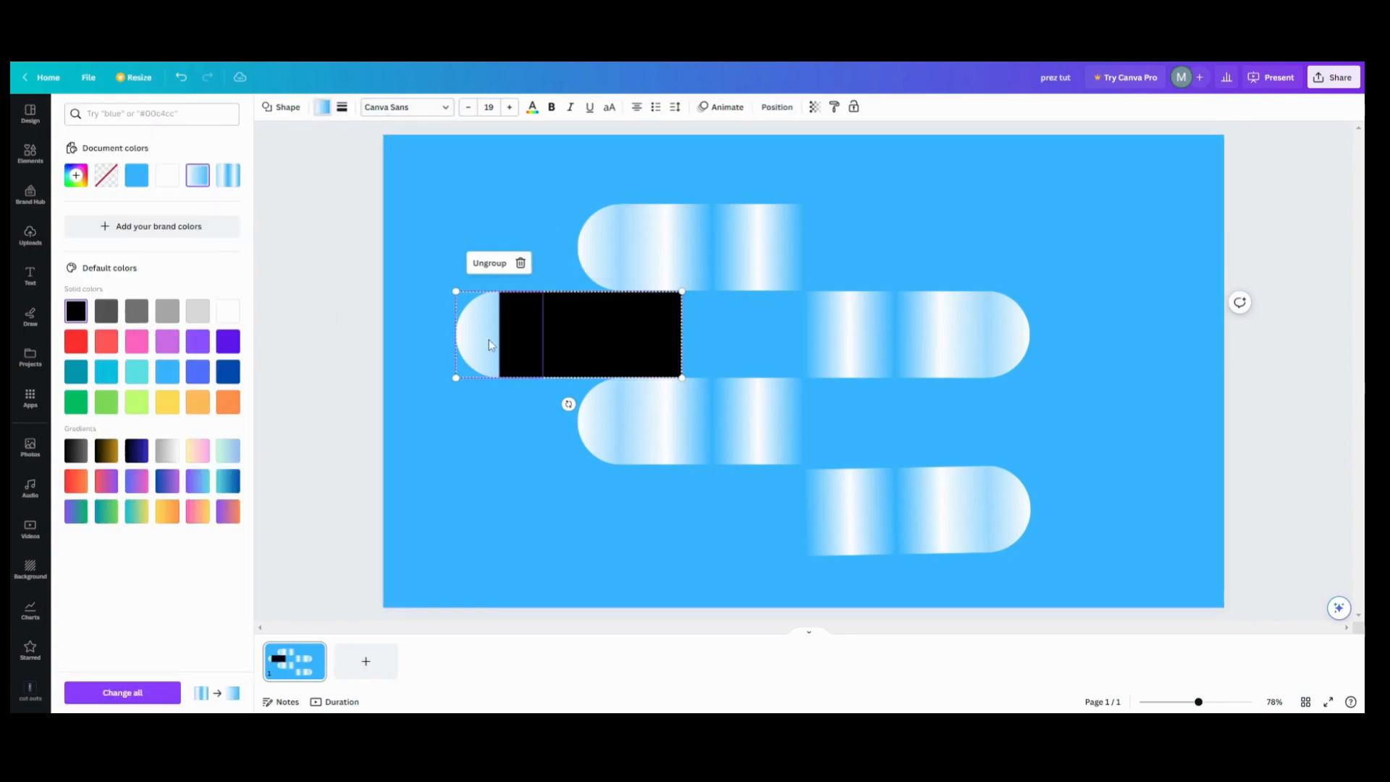
Step: Fill the rounded end of the second-row black bar with solid black to match its rectangle
left_click(75, 311)
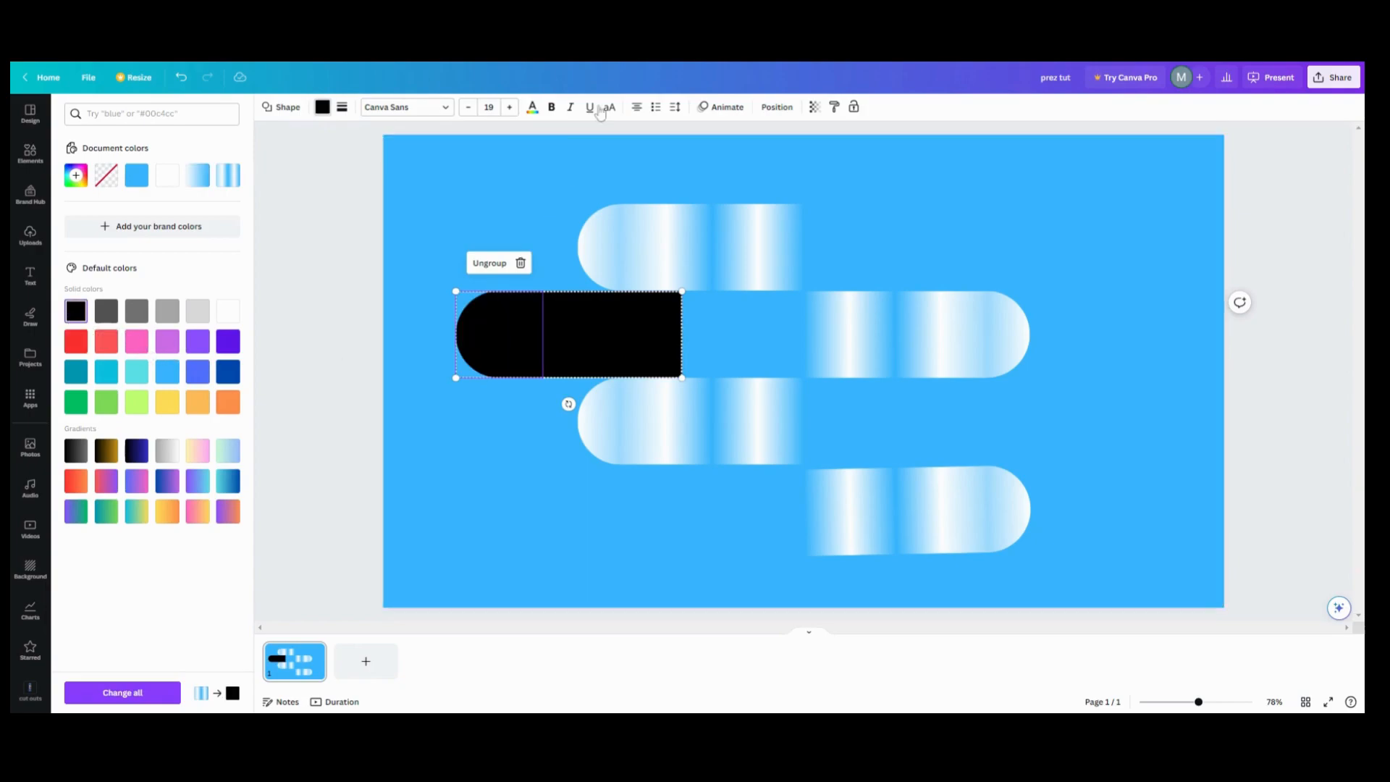
left_click(814, 106)
mouse_move(812, 152)
left_mouse_down()
mouse_move(711, 153)
mouse_move(815, 153)
left_mouse_up()
left_click(593, 167)
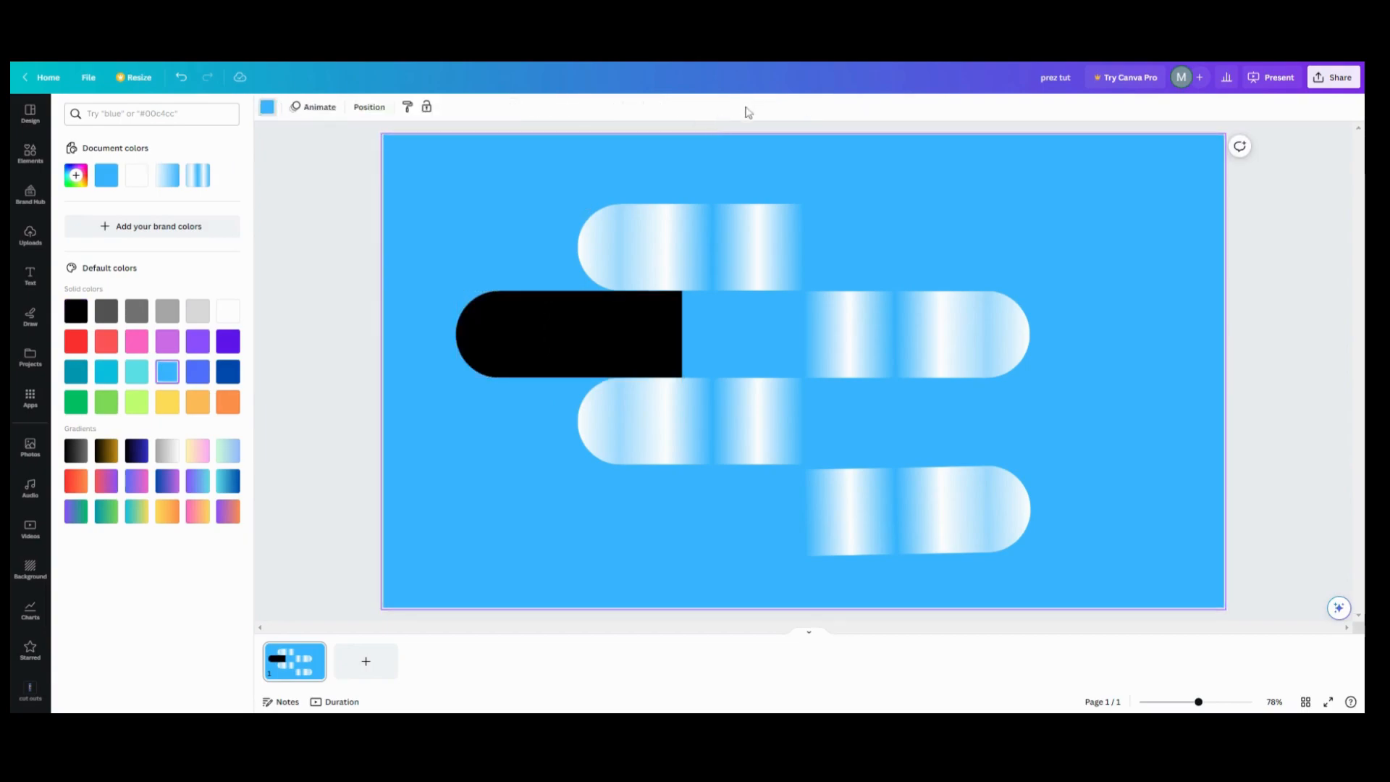
Step: Select the whole black bar group and lower its opacity so it becomes a faint translucent shadow
left_click(369, 108)
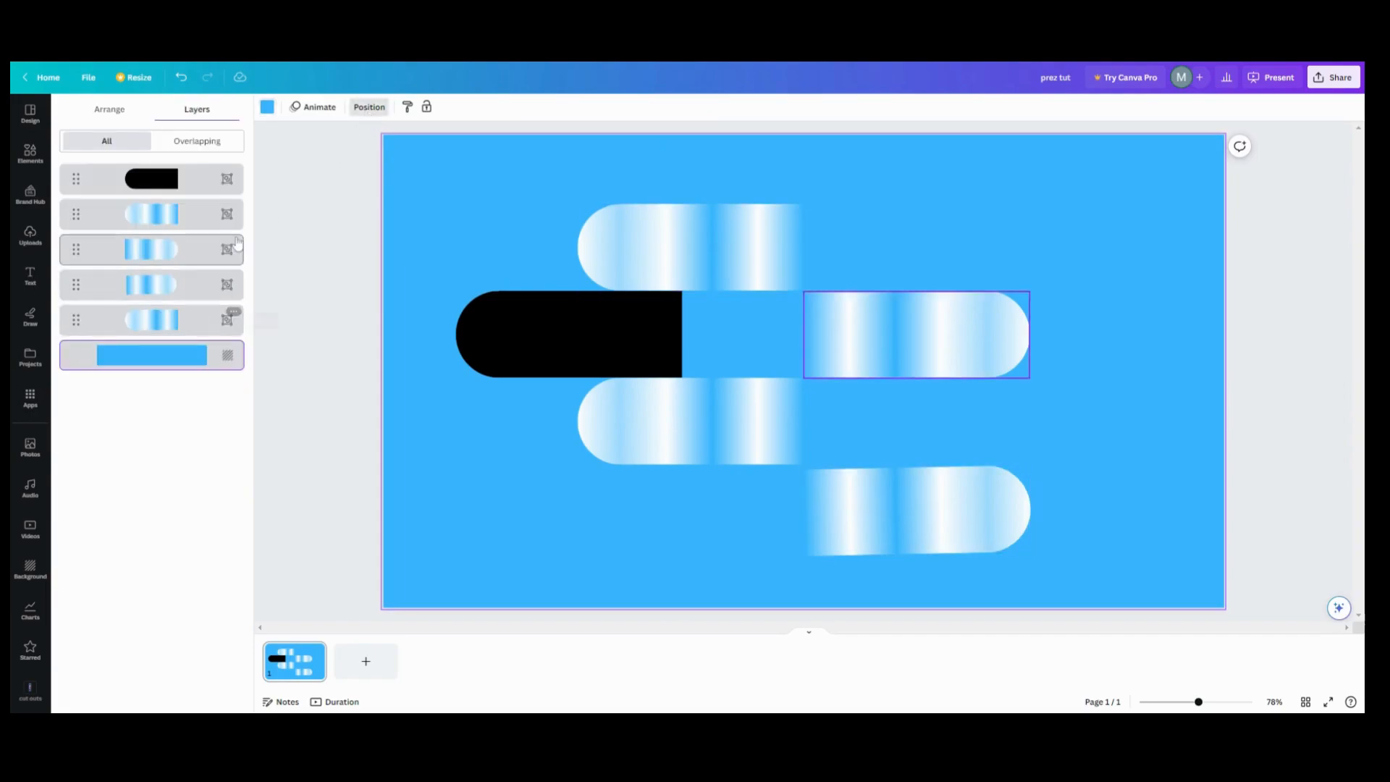
left_click(491, 298)
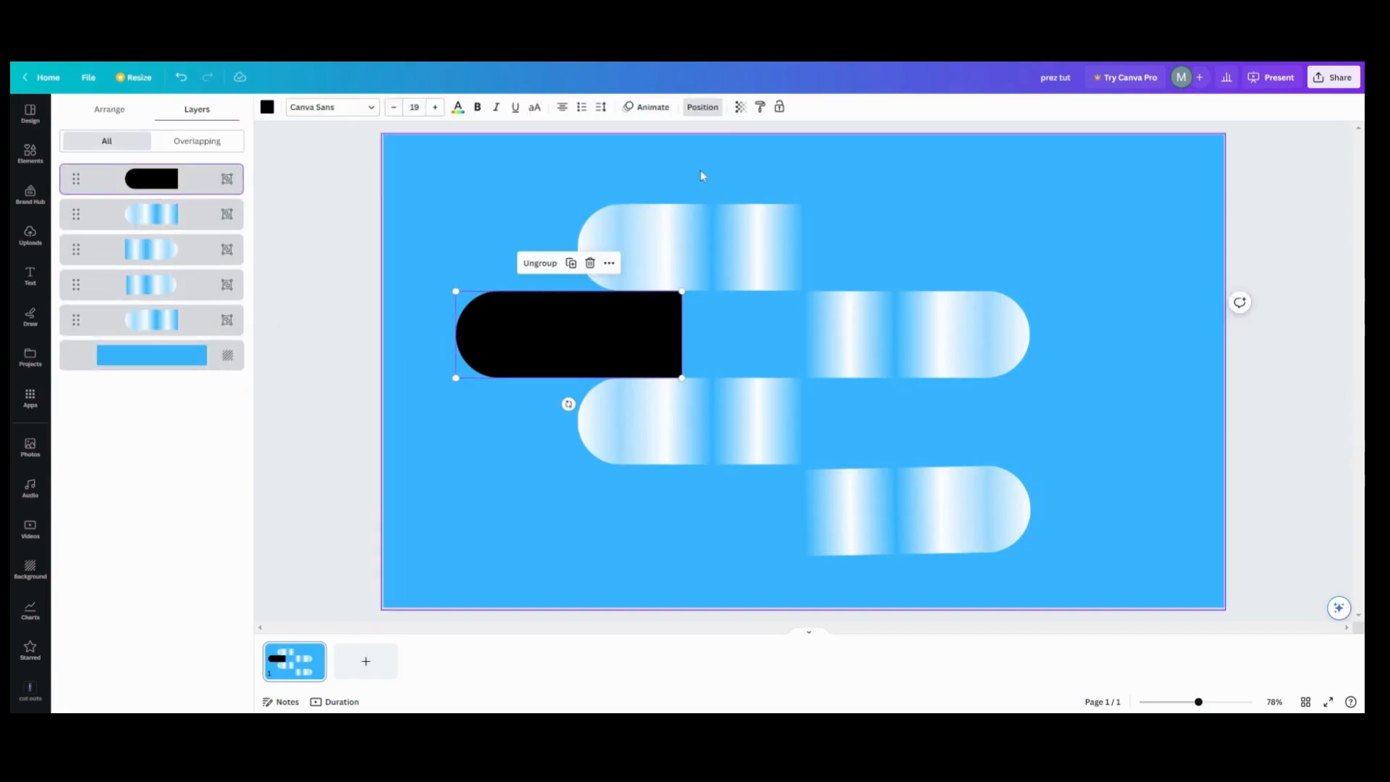
left_click(738, 109)
left_click_drag(743, 153, 648, 156)
Step: Lay the translucent shadow bar over the top-row bar with a slight tilt and order it just above the background, beneath all gradient bars
left_click_drag(565, 332, 675, 246)
left_click_drag(682, 321, 686, 327)
left_click_drag(649, 263, 651, 269)
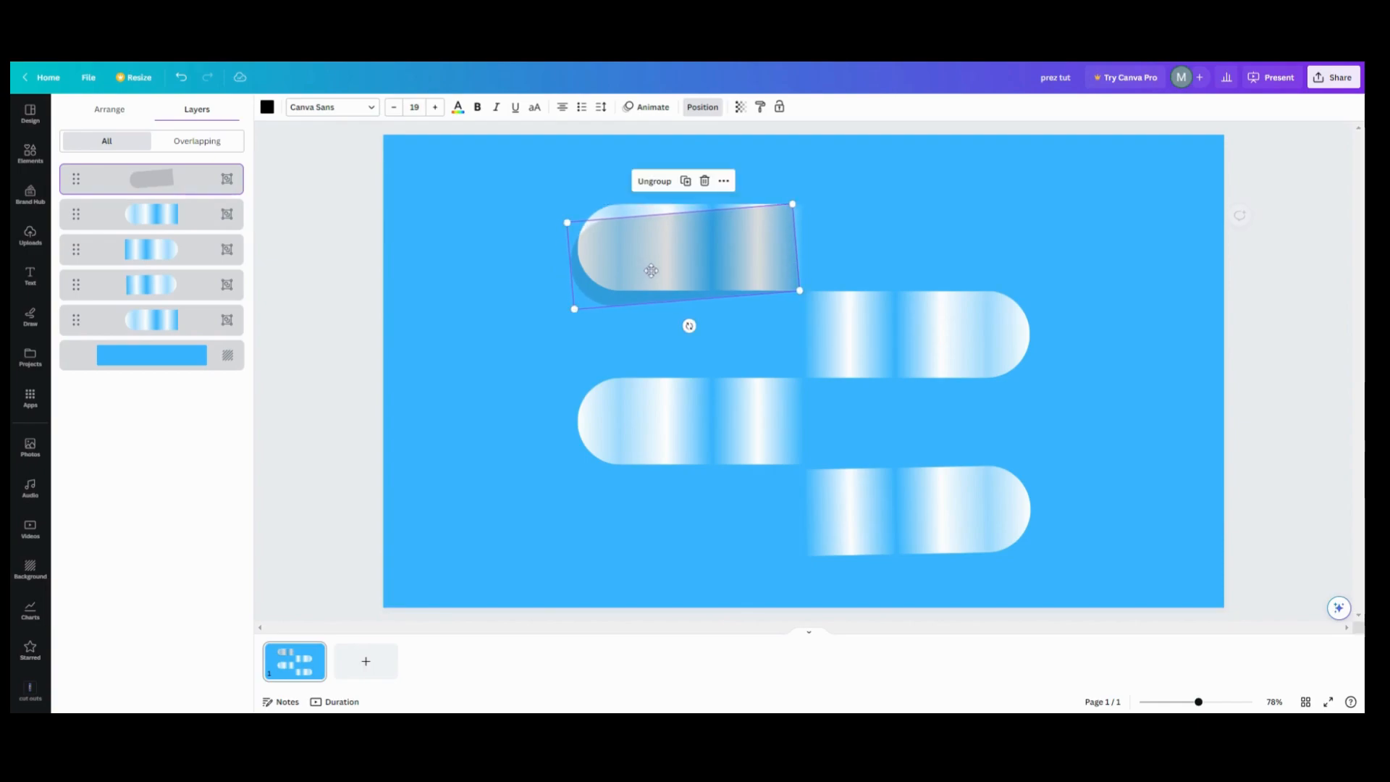
left_click_drag(689, 323, 686, 275)
left_click_drag(571, 299, 573, 297)
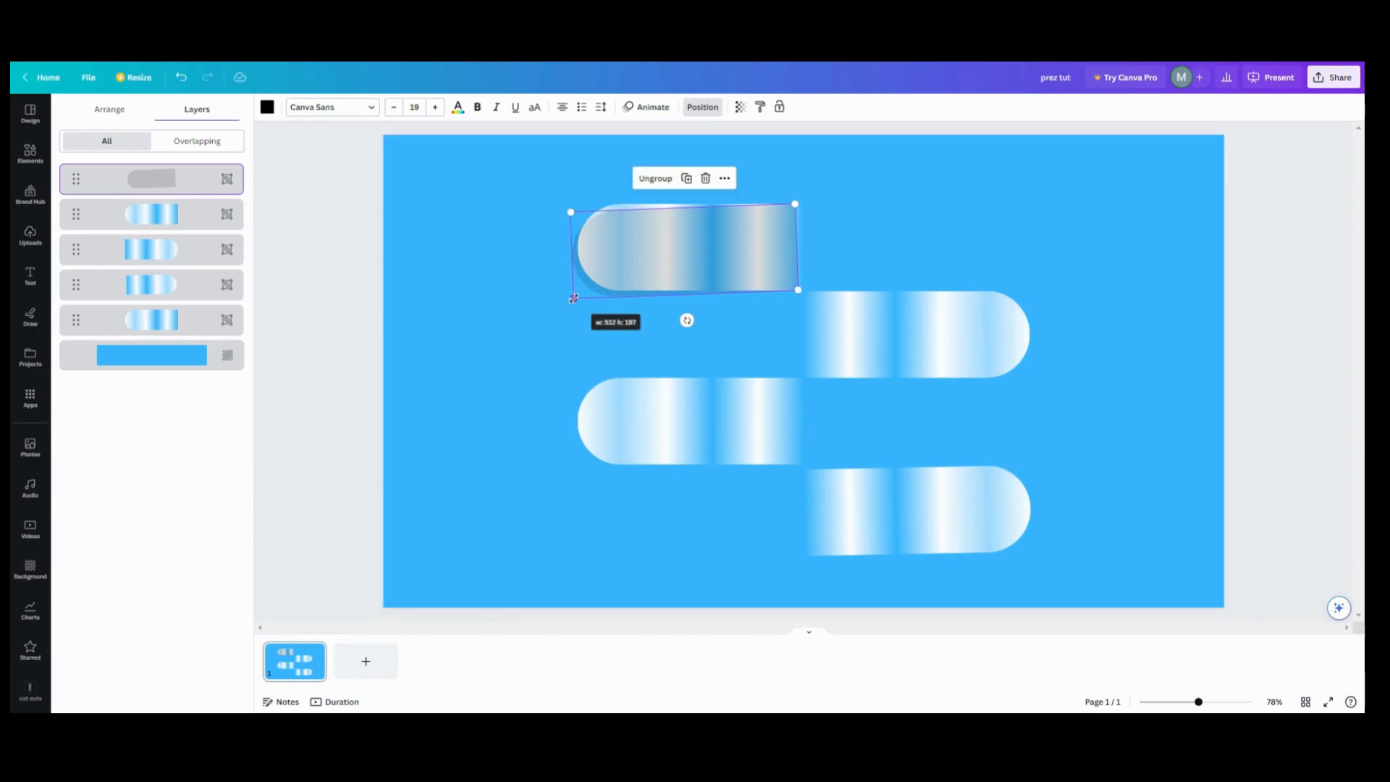
left_click_drag(178, 181, 171, 330)
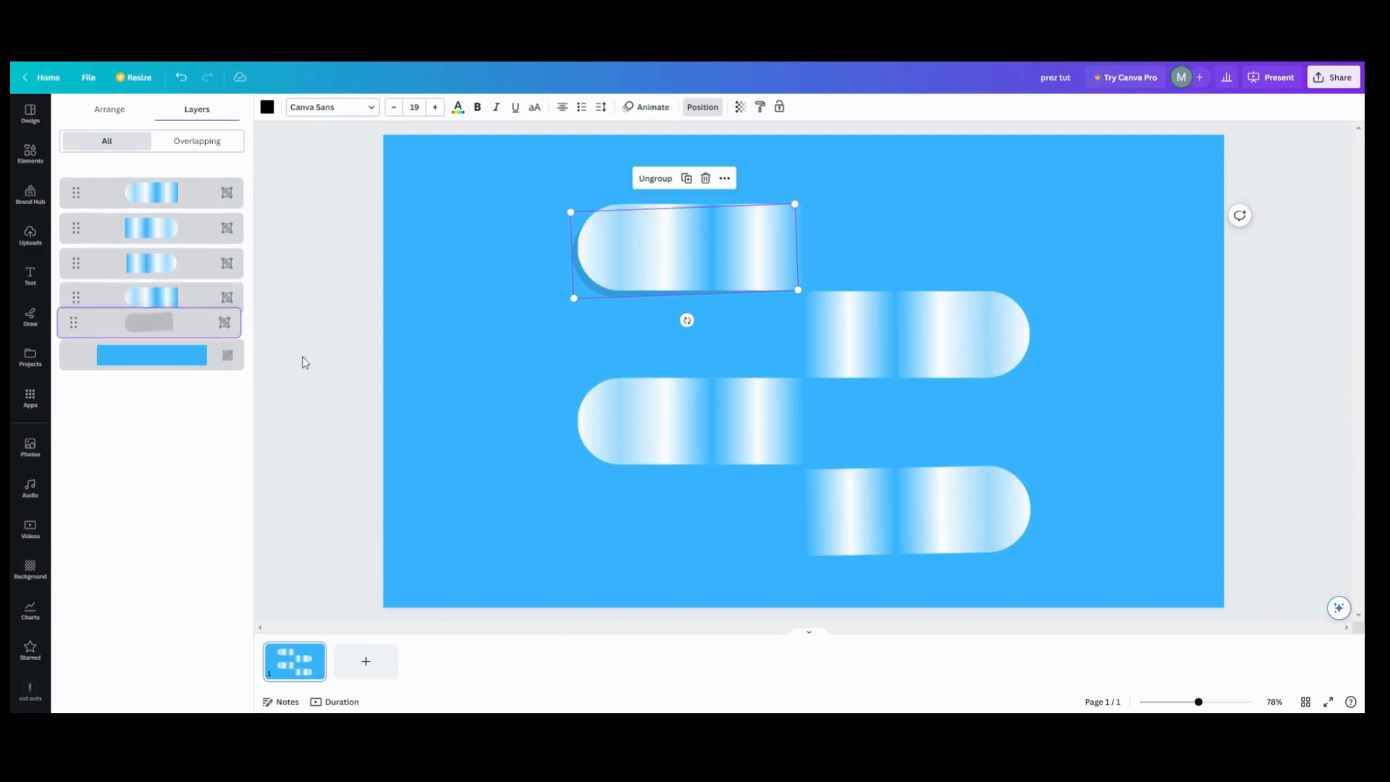
left_click(507, 350)
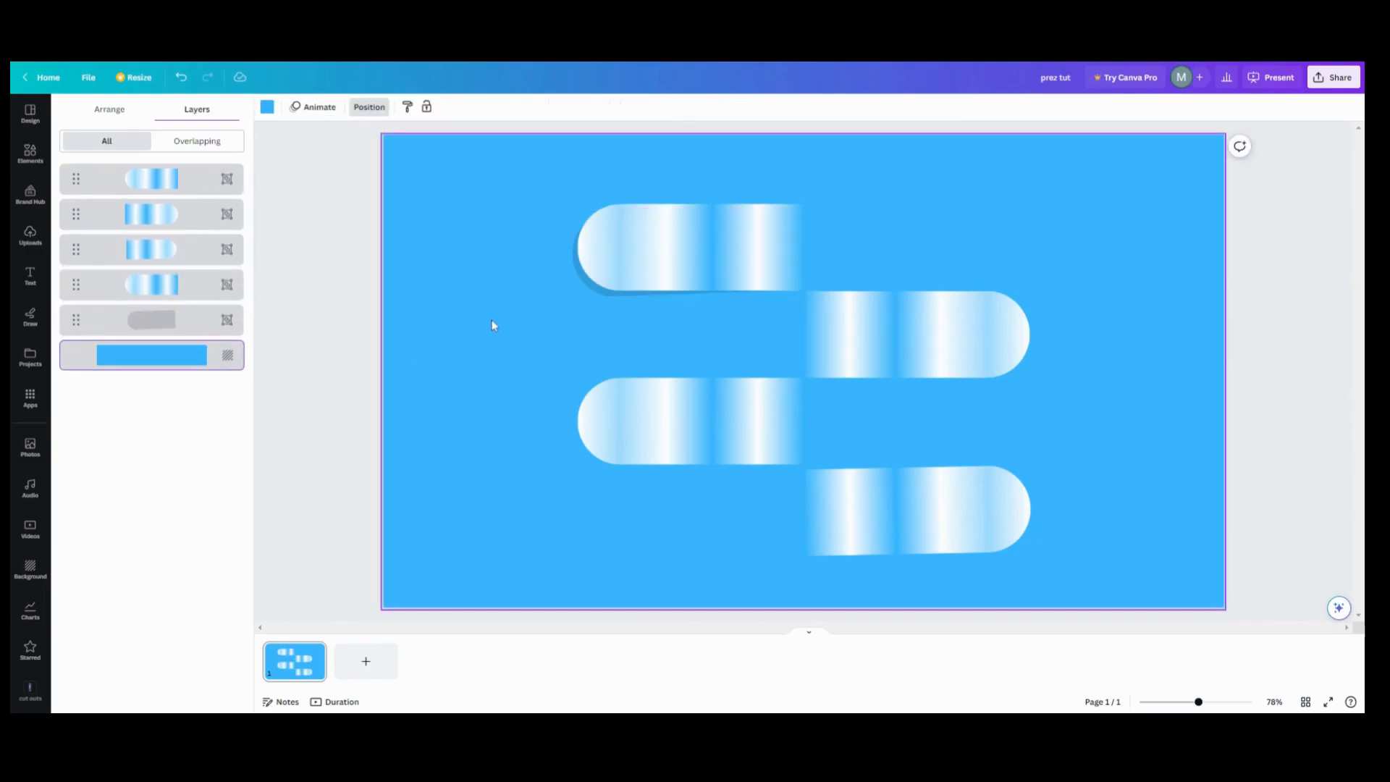
Step: Nudge the top-row bar's shadow and shrink it slightly so only its rounded and lower edges peek out
left_click(597, 296)
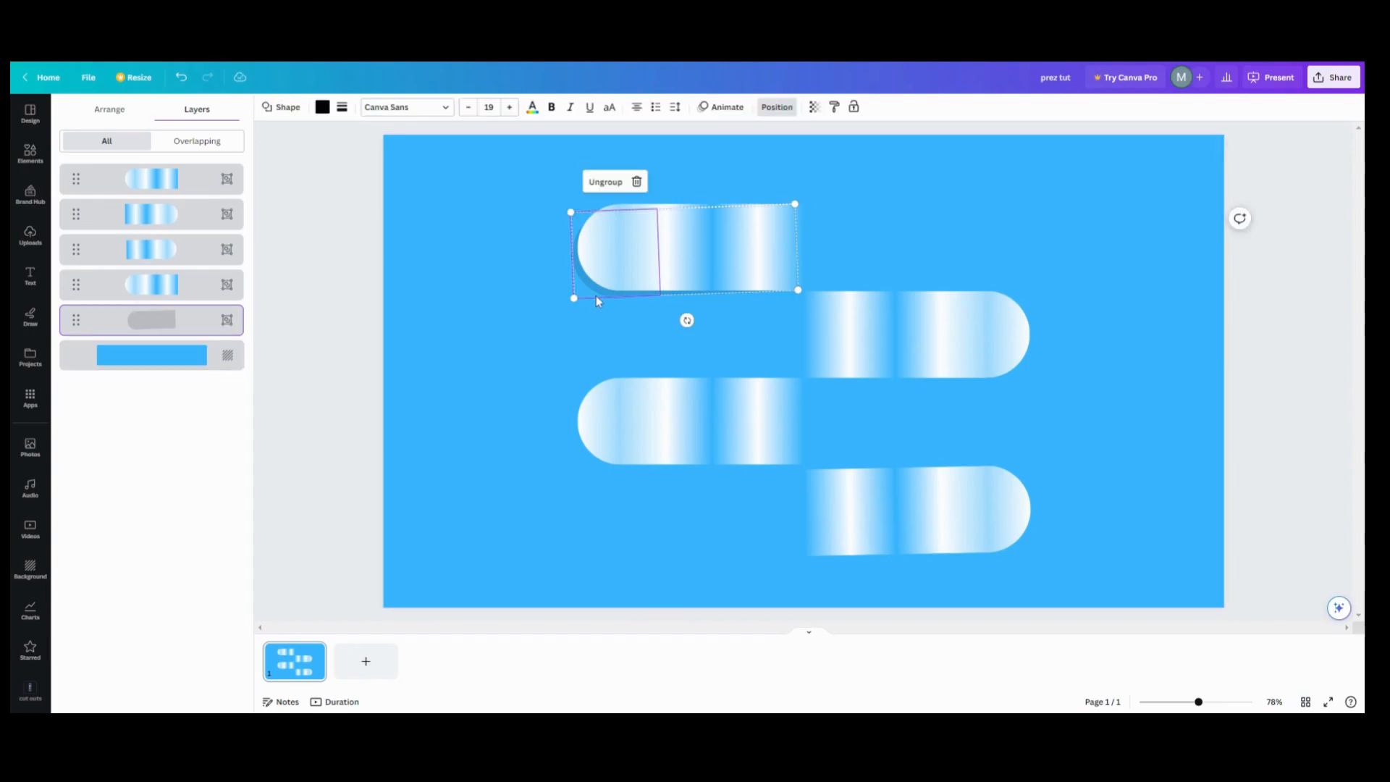
key("Left")
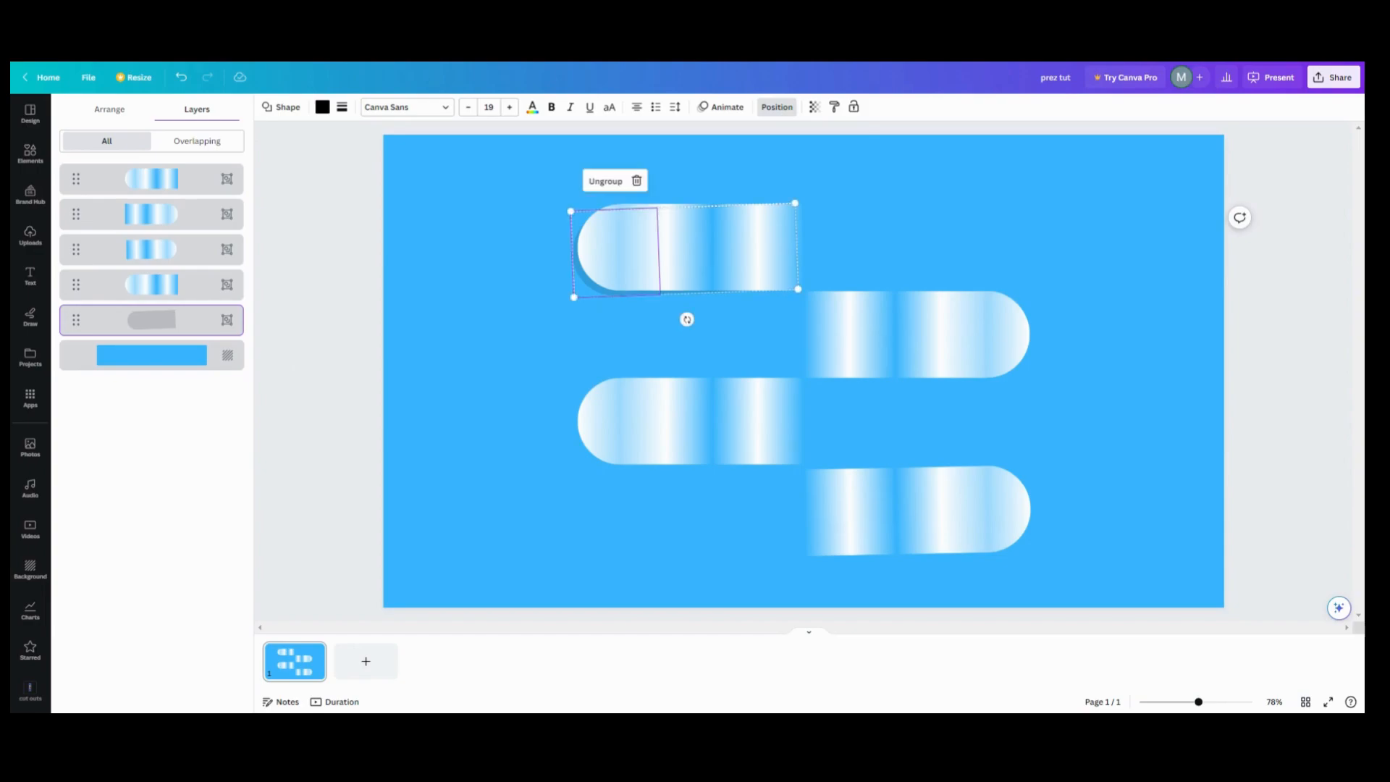
left_click(583, 321)
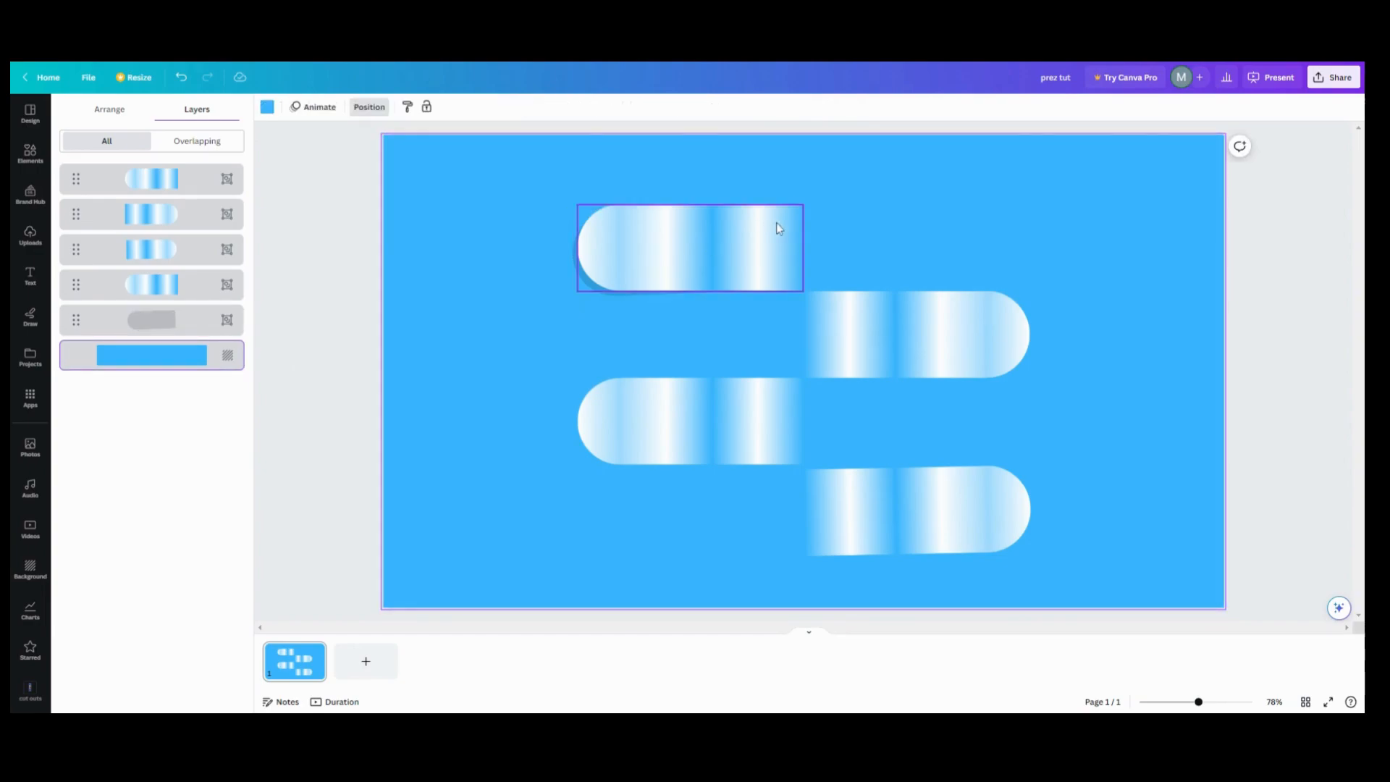
left_click(589, 294)
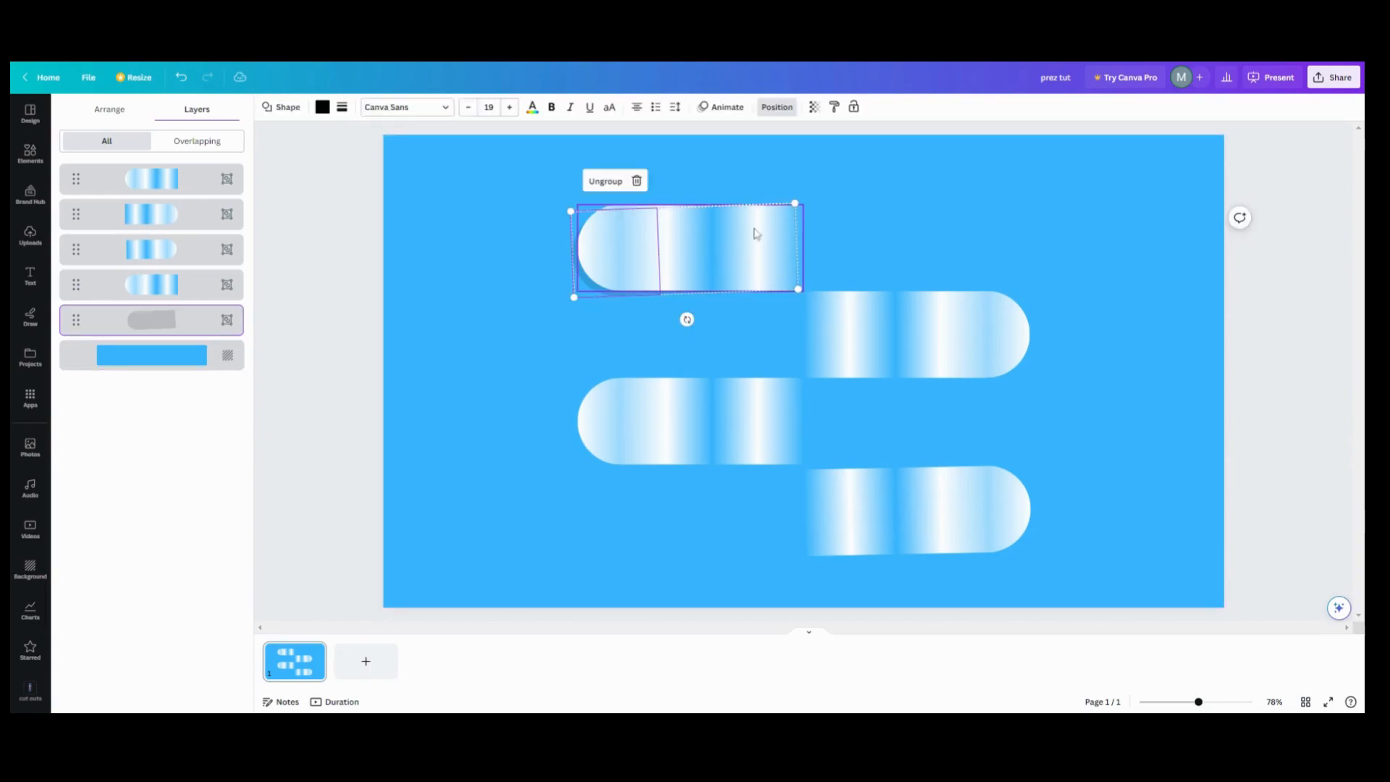
left_click_drag(793, 204, 796, 206)
left_click(541, 356)
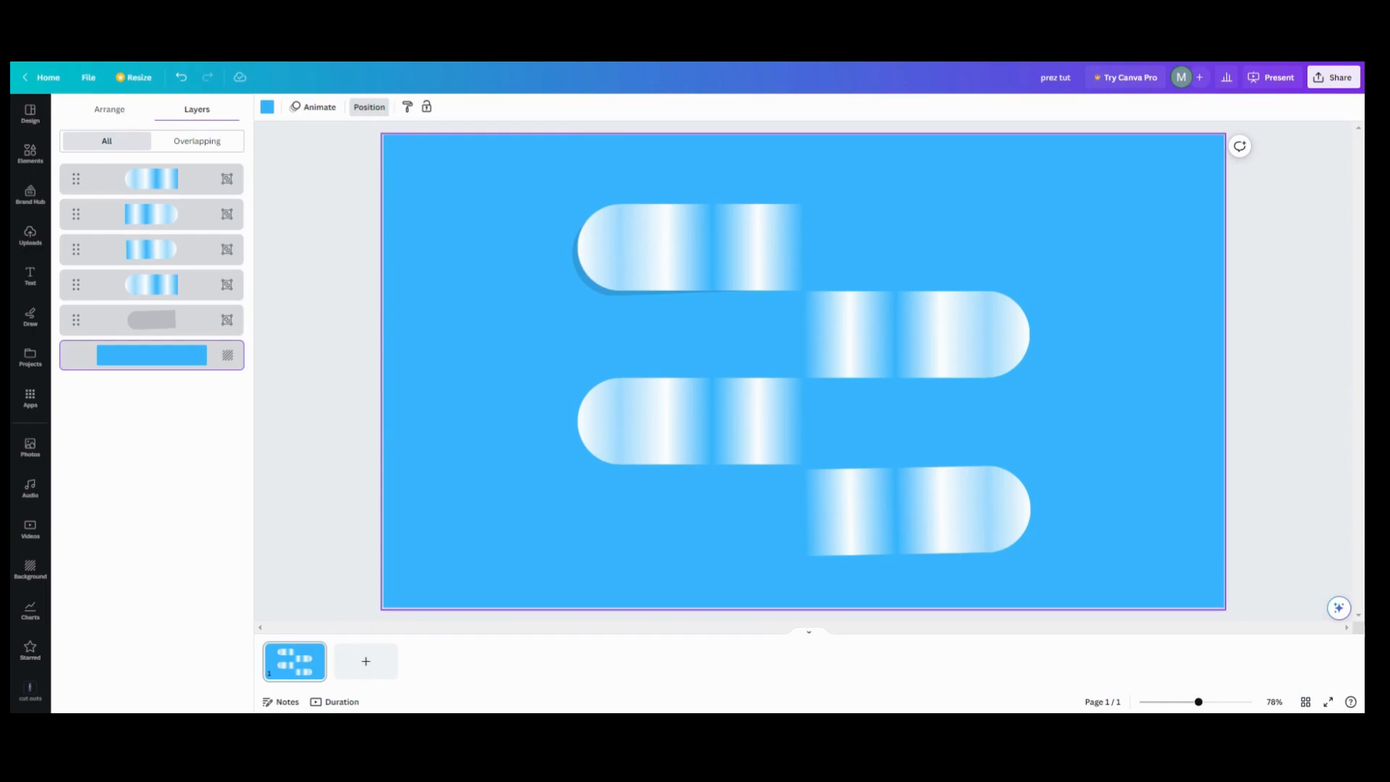
Step: Duplicate the top-row bar's shadow group three times
left_click(578, 288)
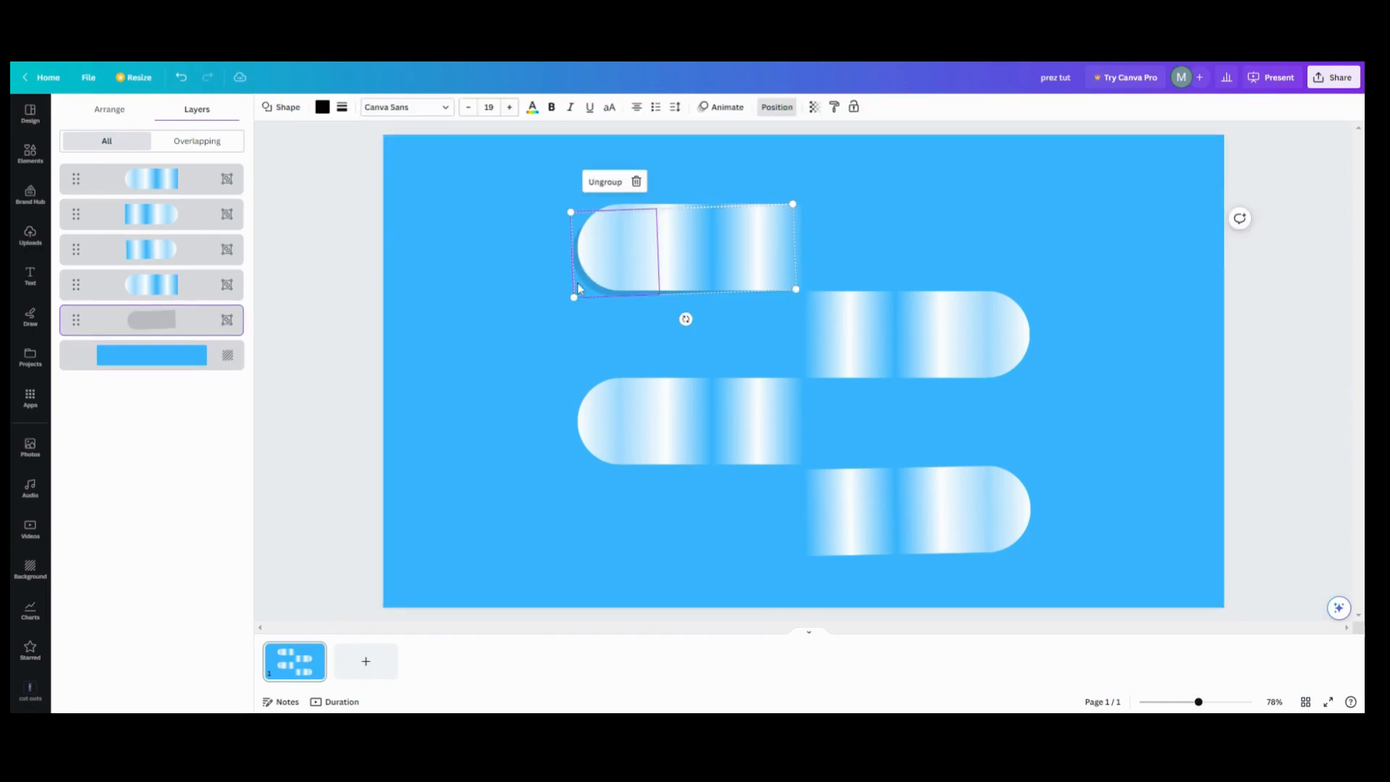
left_click(134, 325)
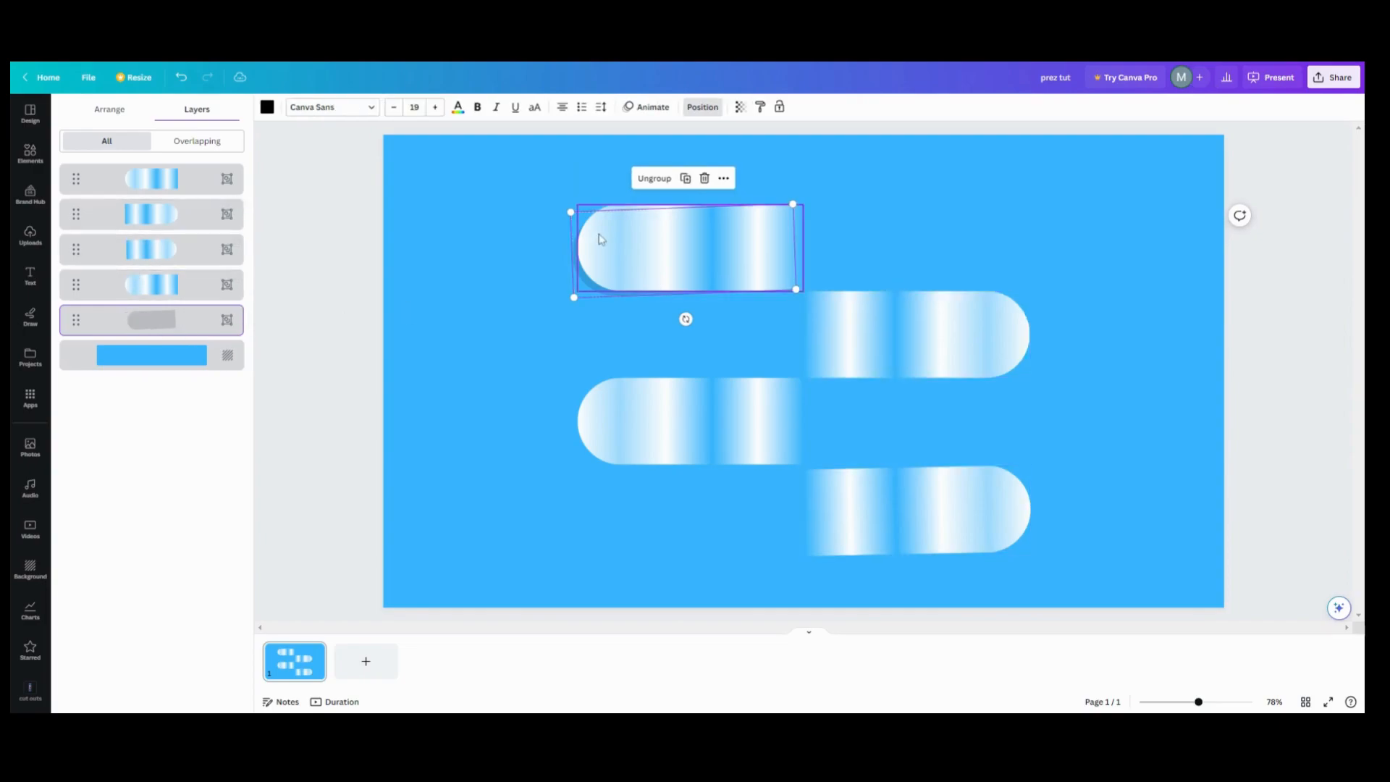
left_click(689, 188)
left_click(691, 187)
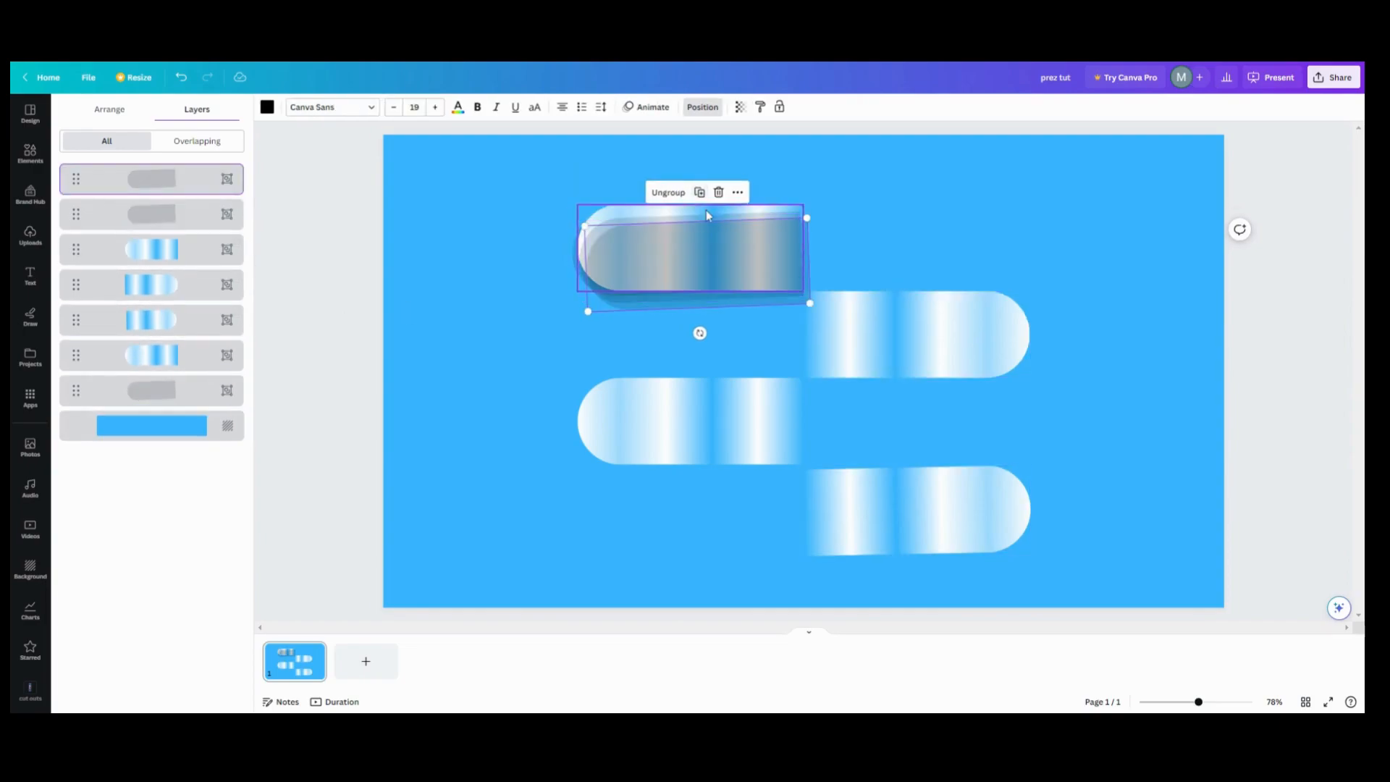
left_click(701, 192)
Step: Align one shadow copy with the third-row bar and order it beneath the gradient bars, just above the background
left_click_drag(703, 249, 689, 407)
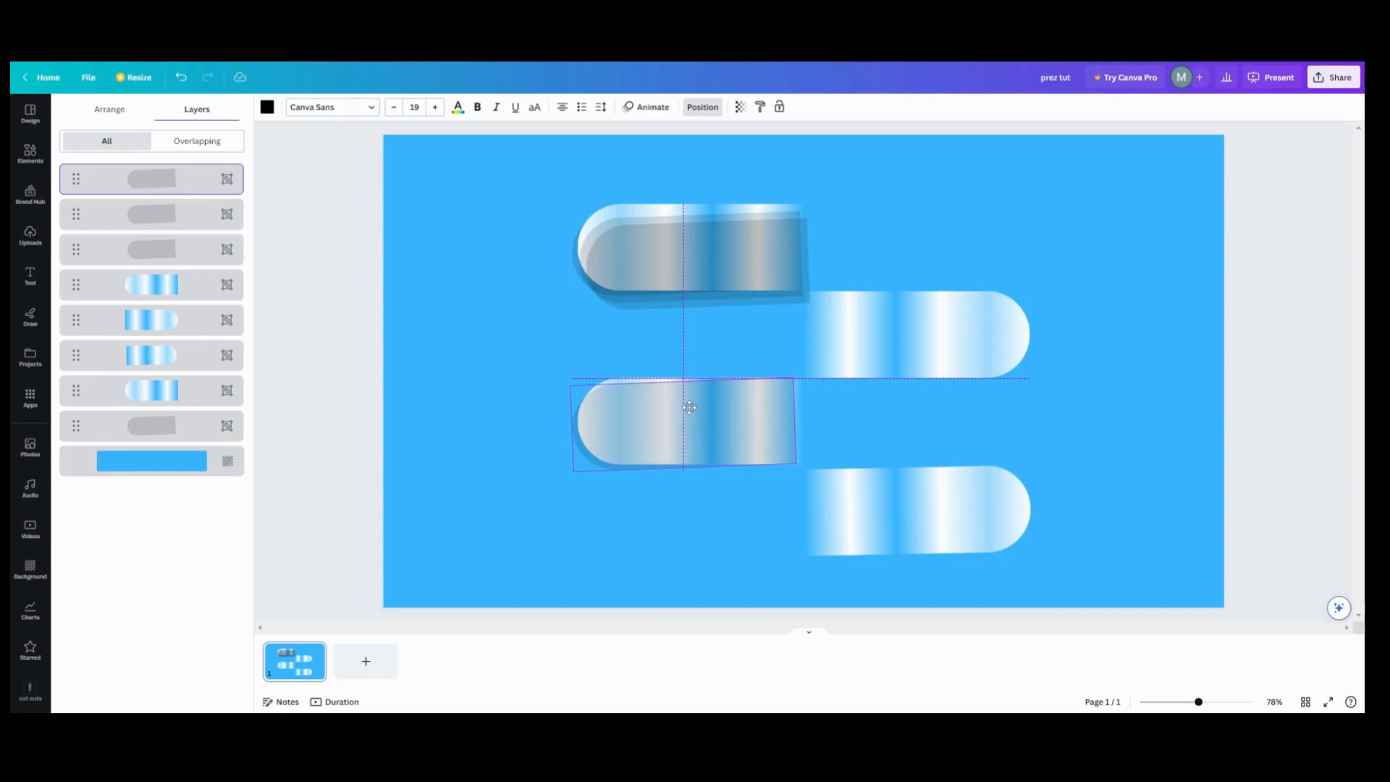
left_click_drag(689, 408, 689, 408)
left_click_drag(184, 181, 166, 427)
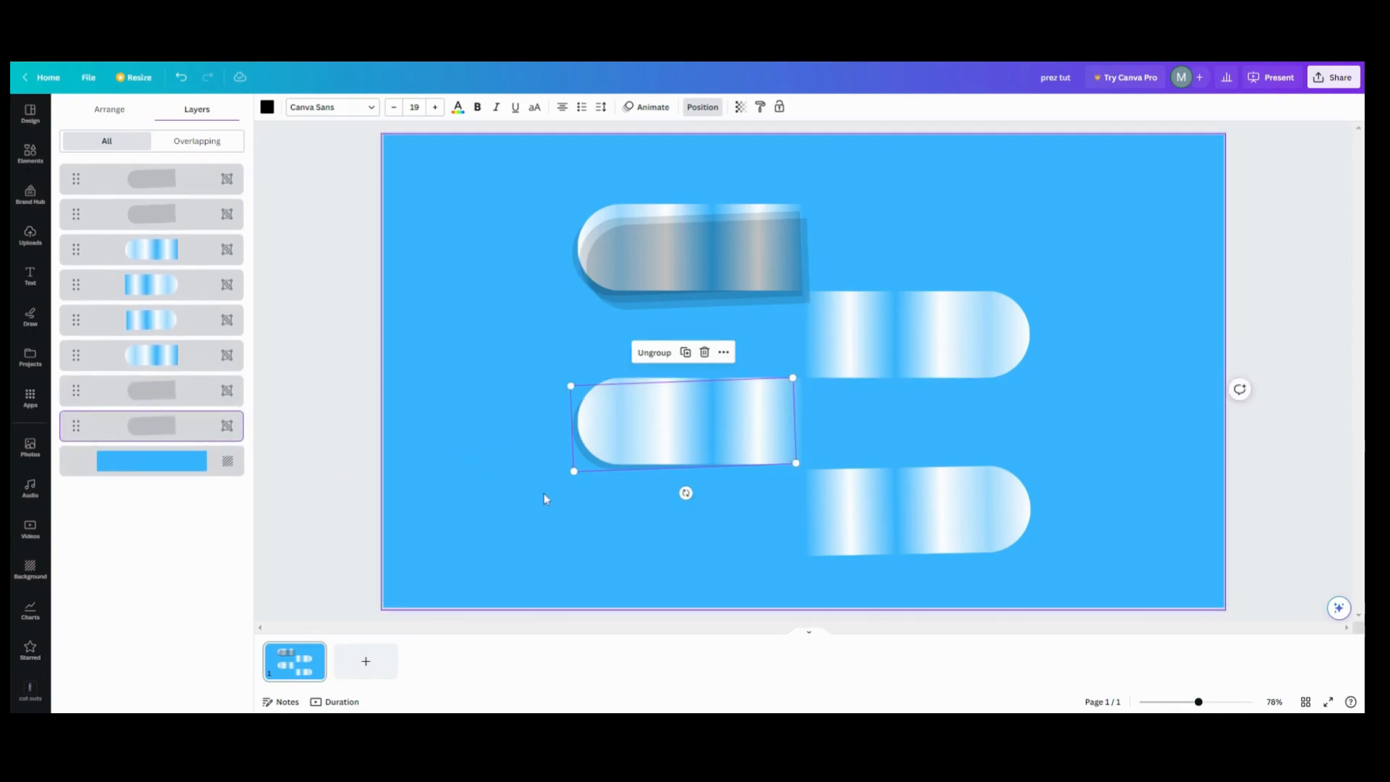
left_click(624, 521)
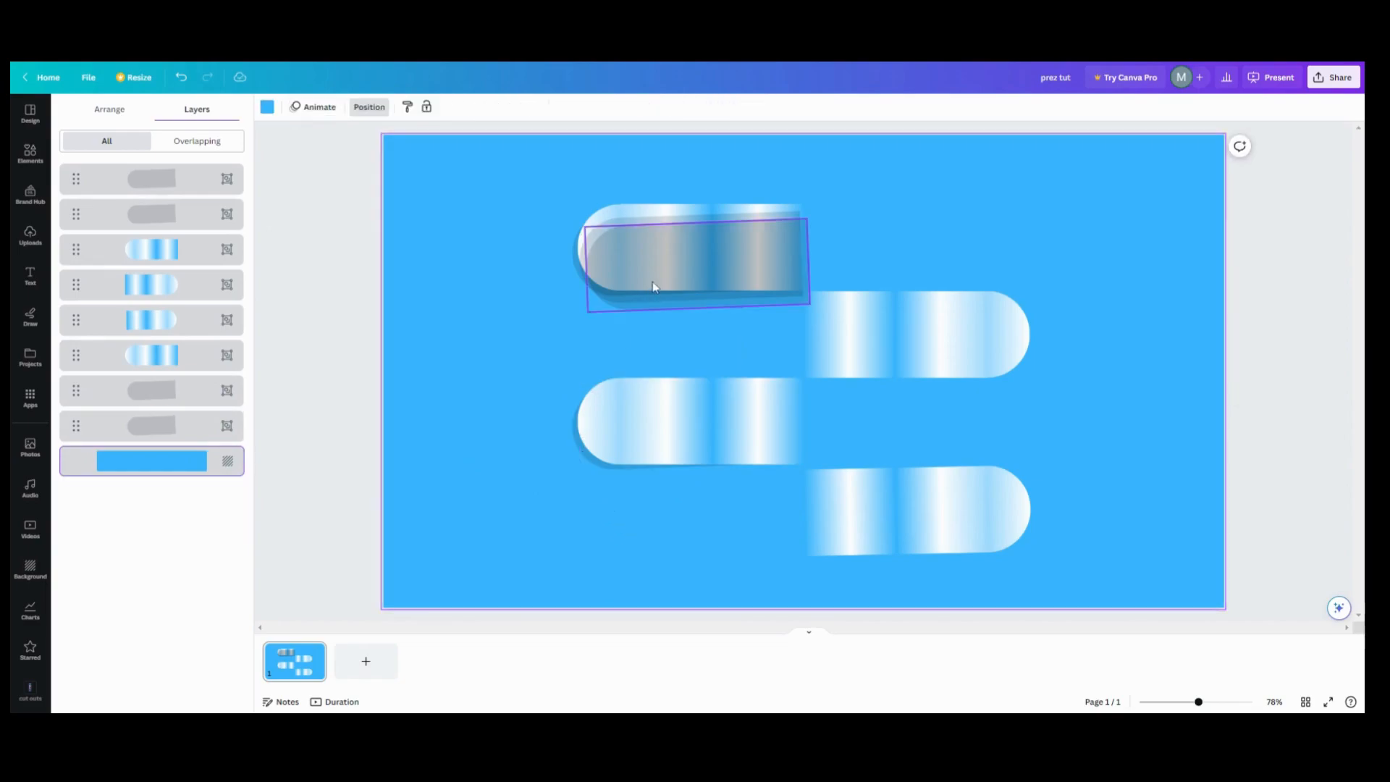
Step: Rotate another shadow copy to match the second-row bar's outward rounded end, align it with that bar, and send it beneath the gradient bars
left_click_drag(659, 293, 915, 211)
left_click_drag(880, 331, 899, 328)
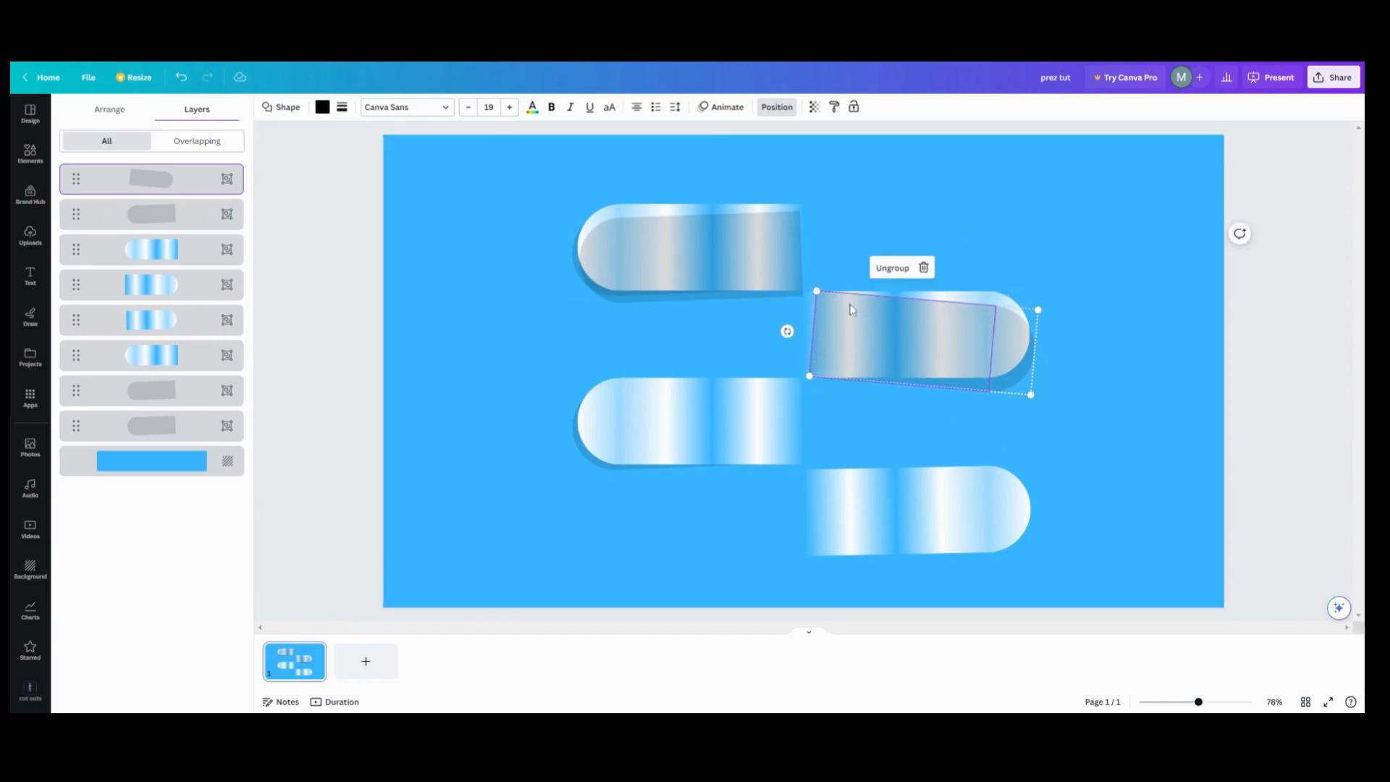
left_click_drag(786, 330, 780, 334)
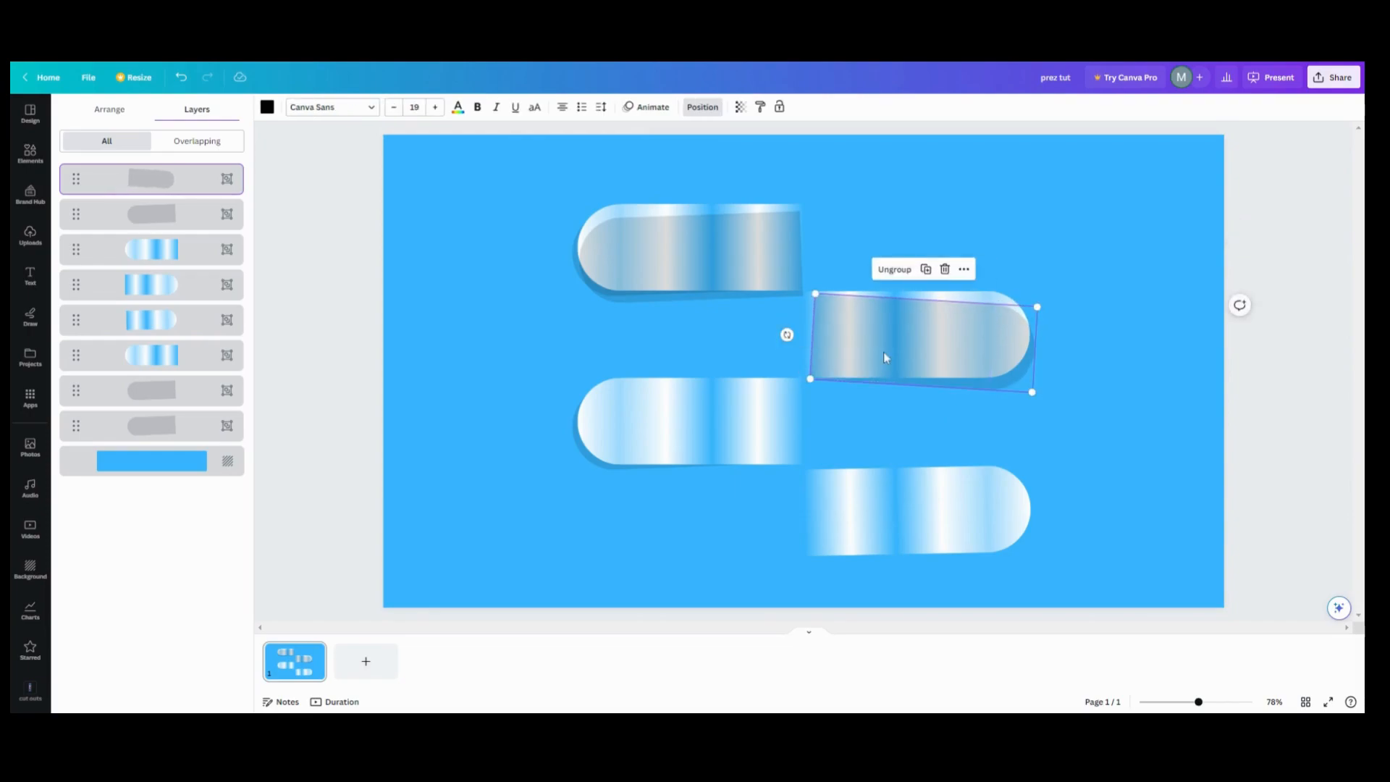
left_click(884, 346)
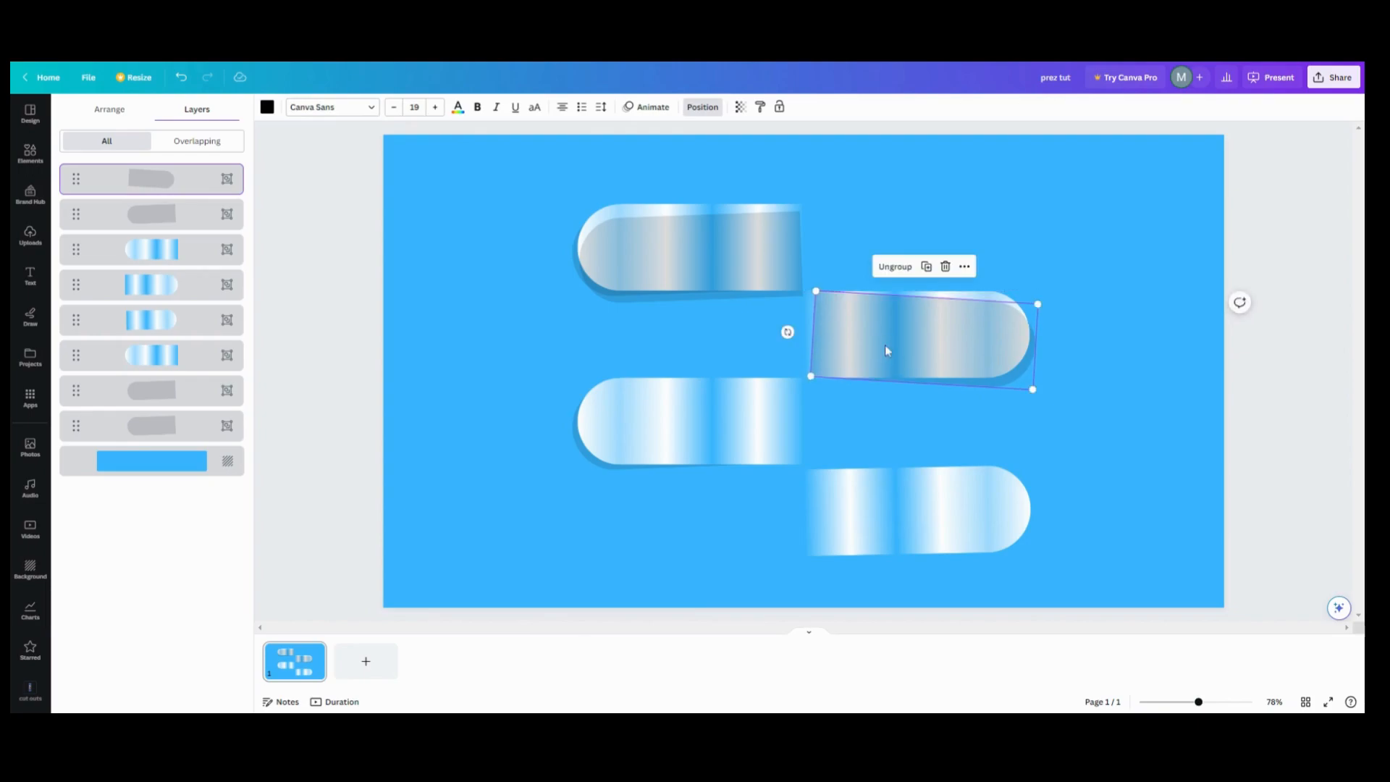
left_click_drag(884, 345, 884, 341)
left_click_drag(156, 186, 152, 447)
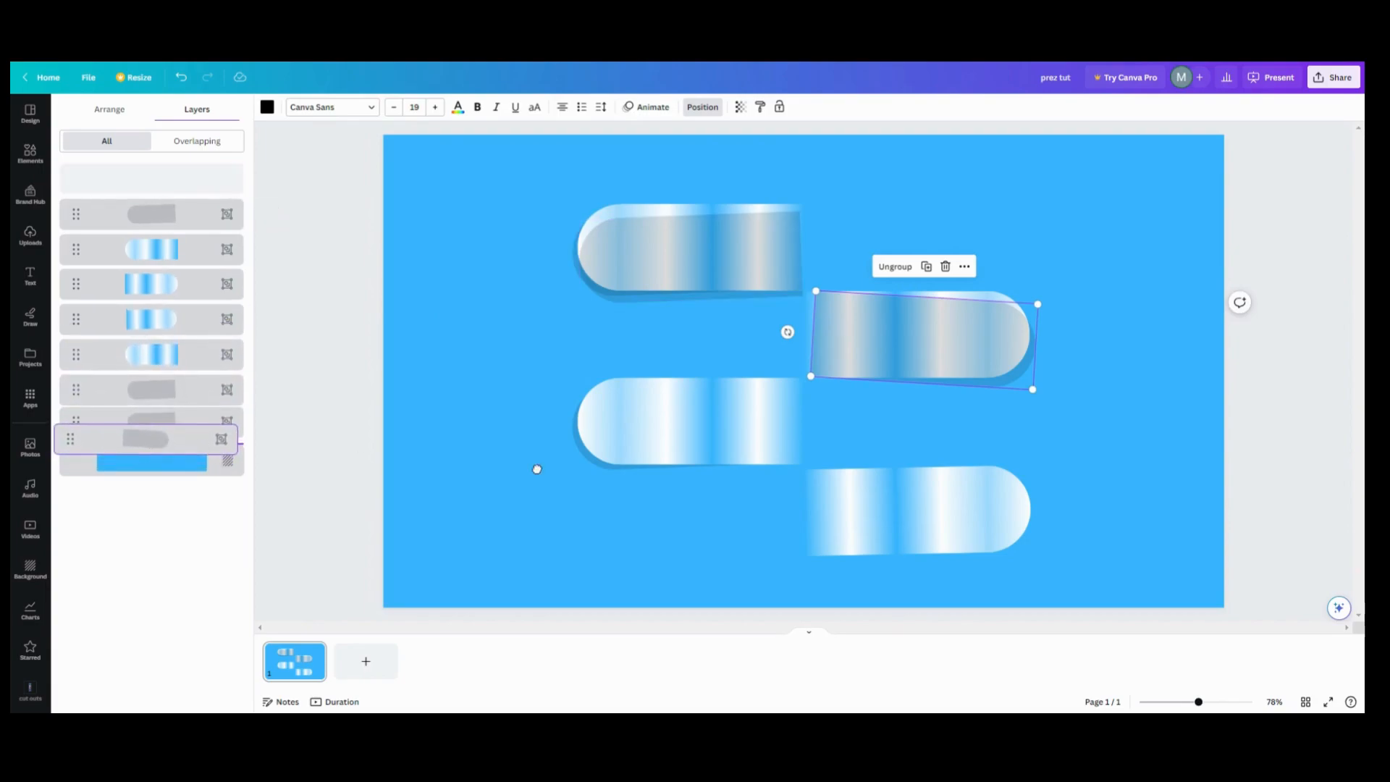
Step: Pull the spare shadow copy away from the top-row bar and delete both its rectangle and its circle
left_click_drag(689, 289, 553, 361)
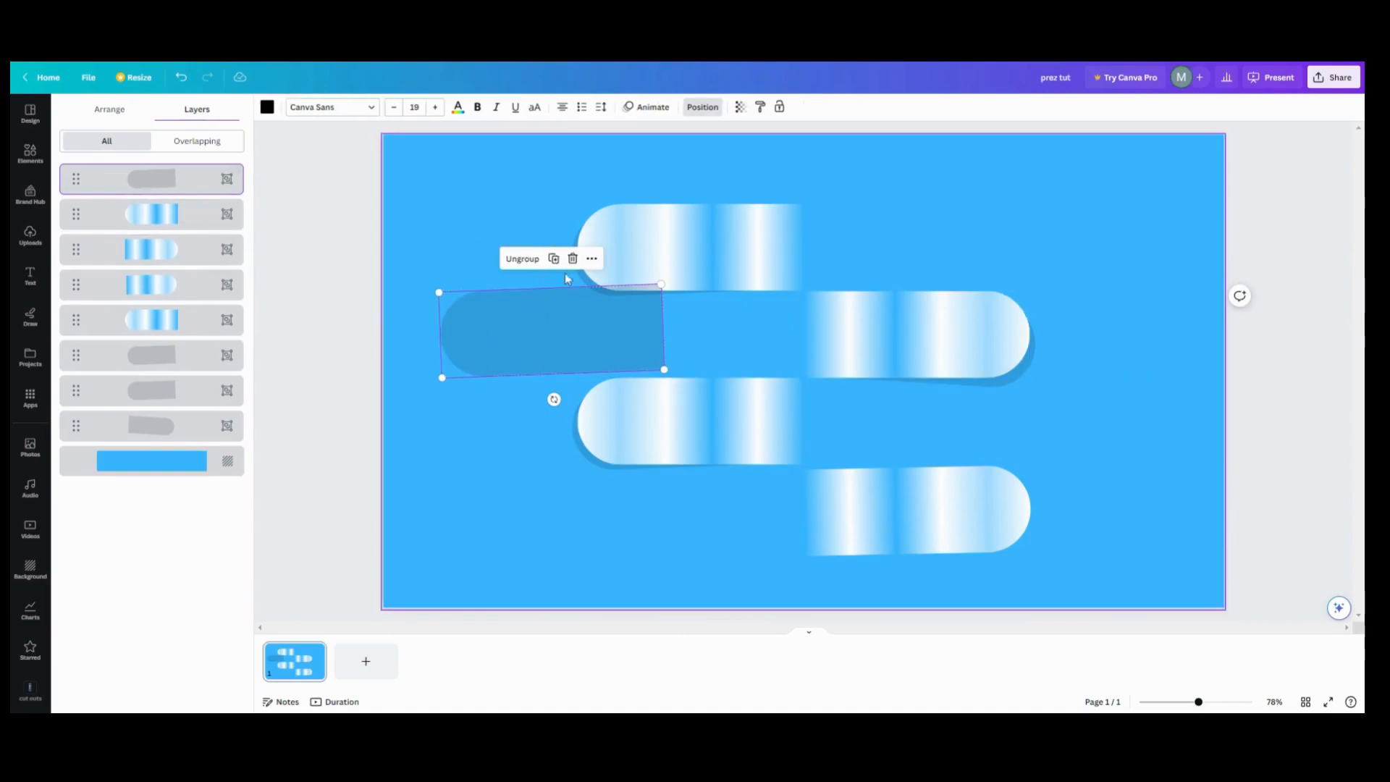
left_click(572, 259)
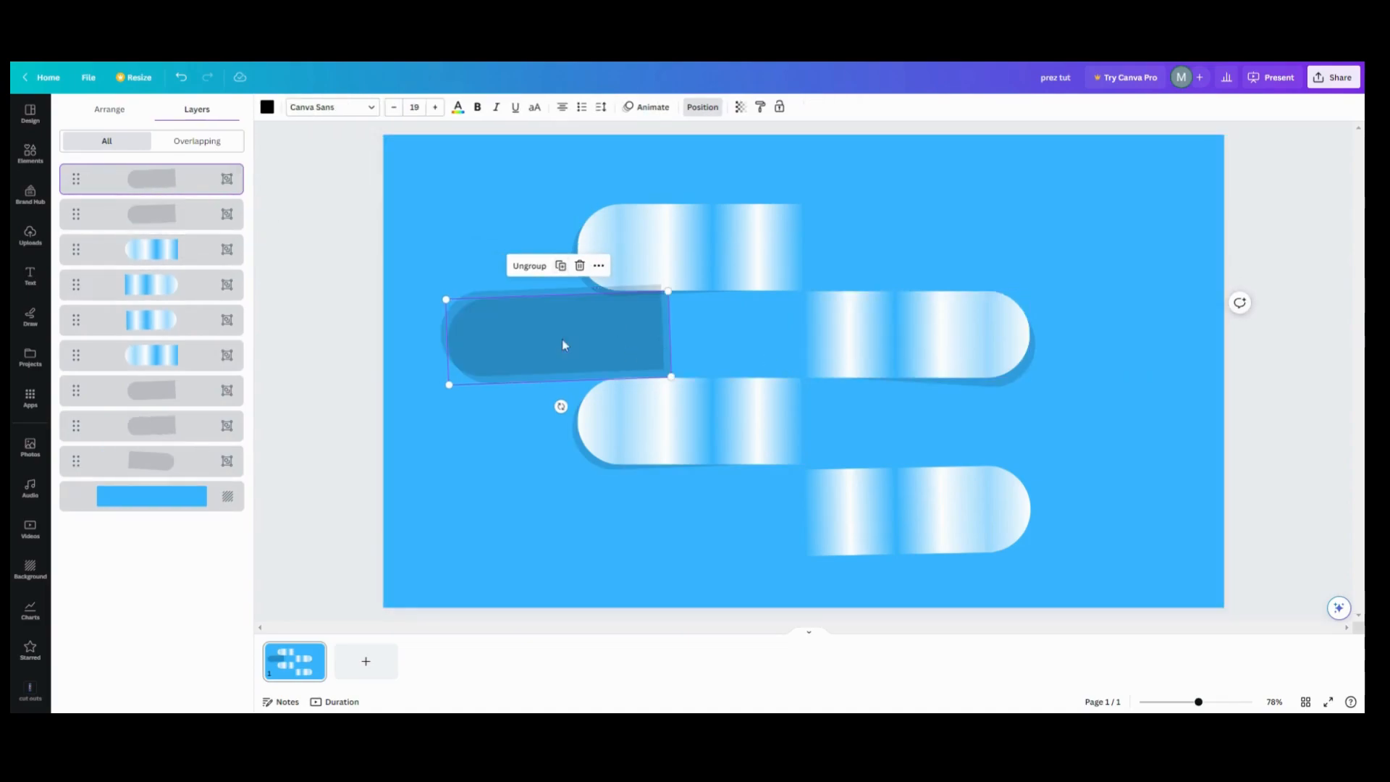
key("Delete")
left_click(535, 310)
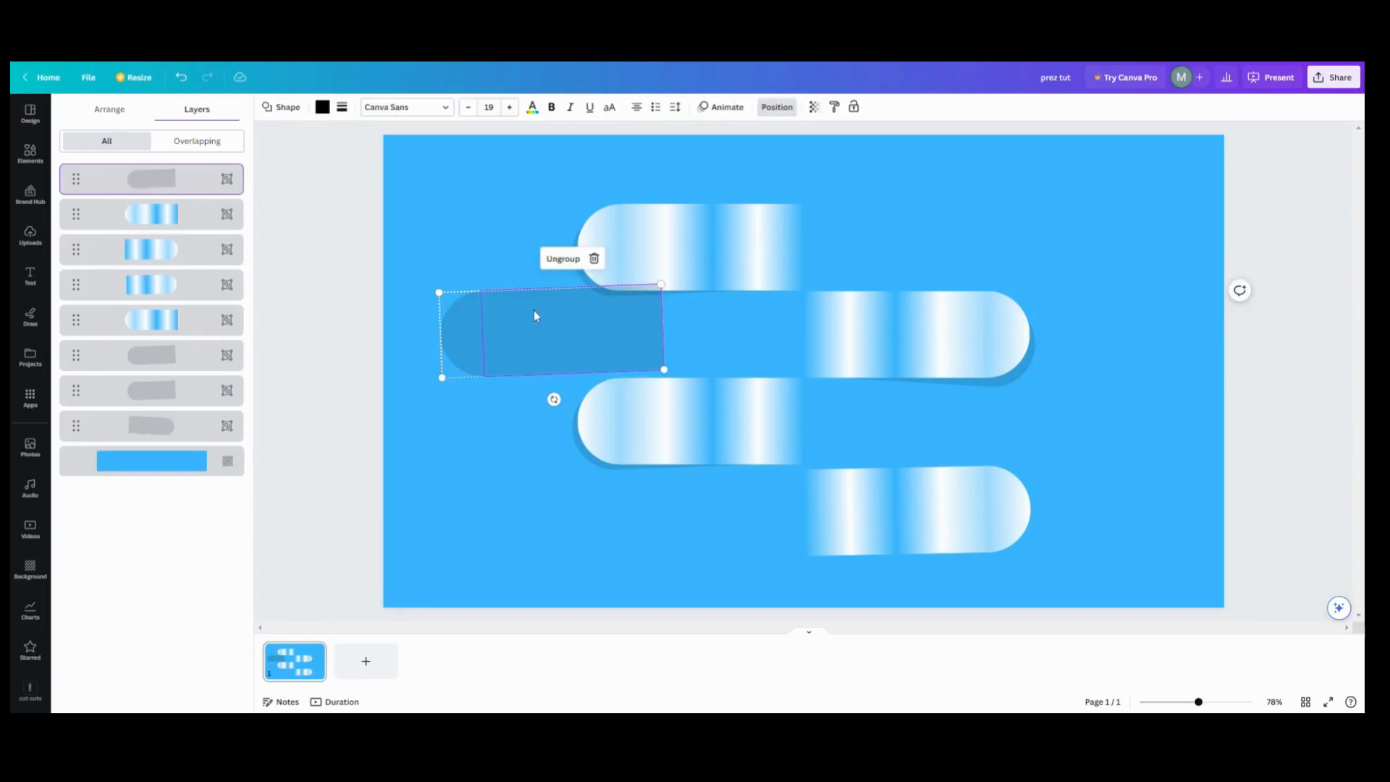
left_click(594, 258)
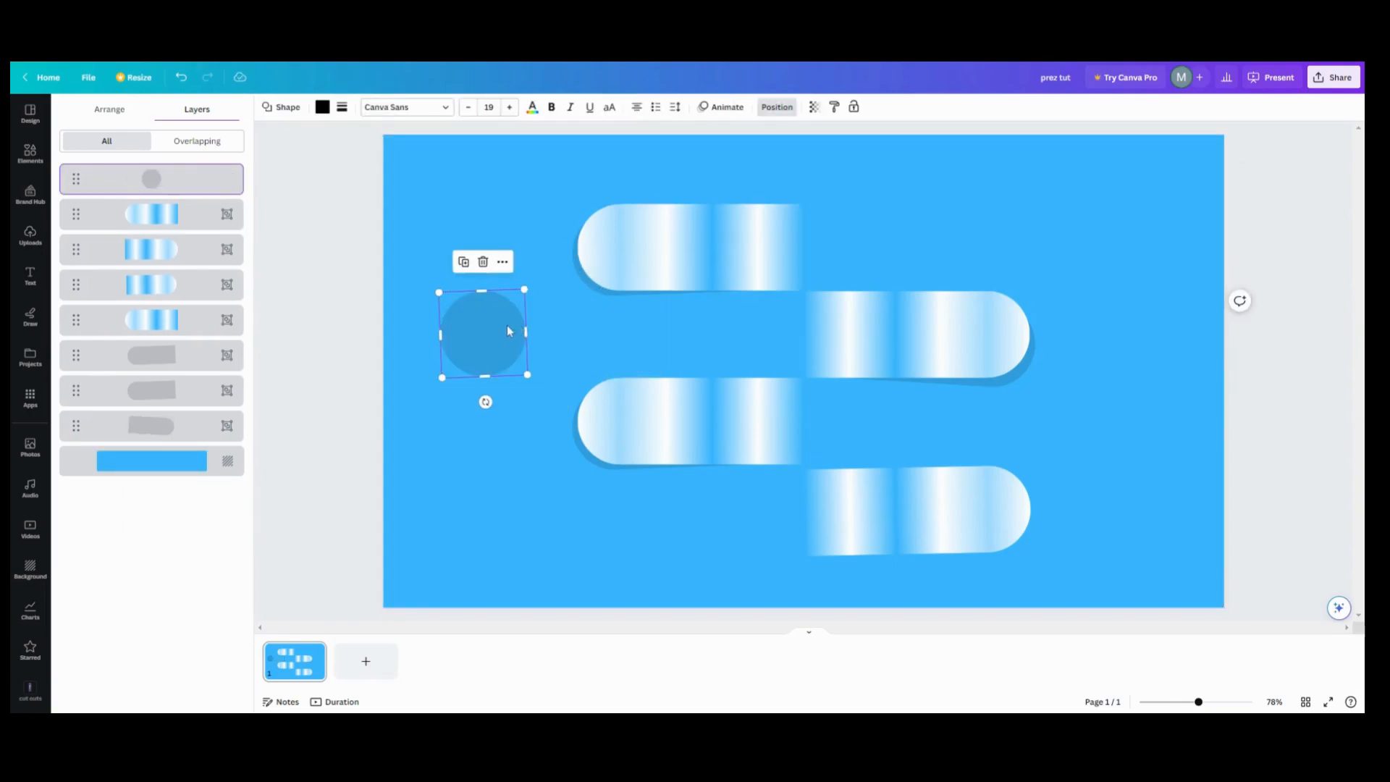
left_click(483, 261)
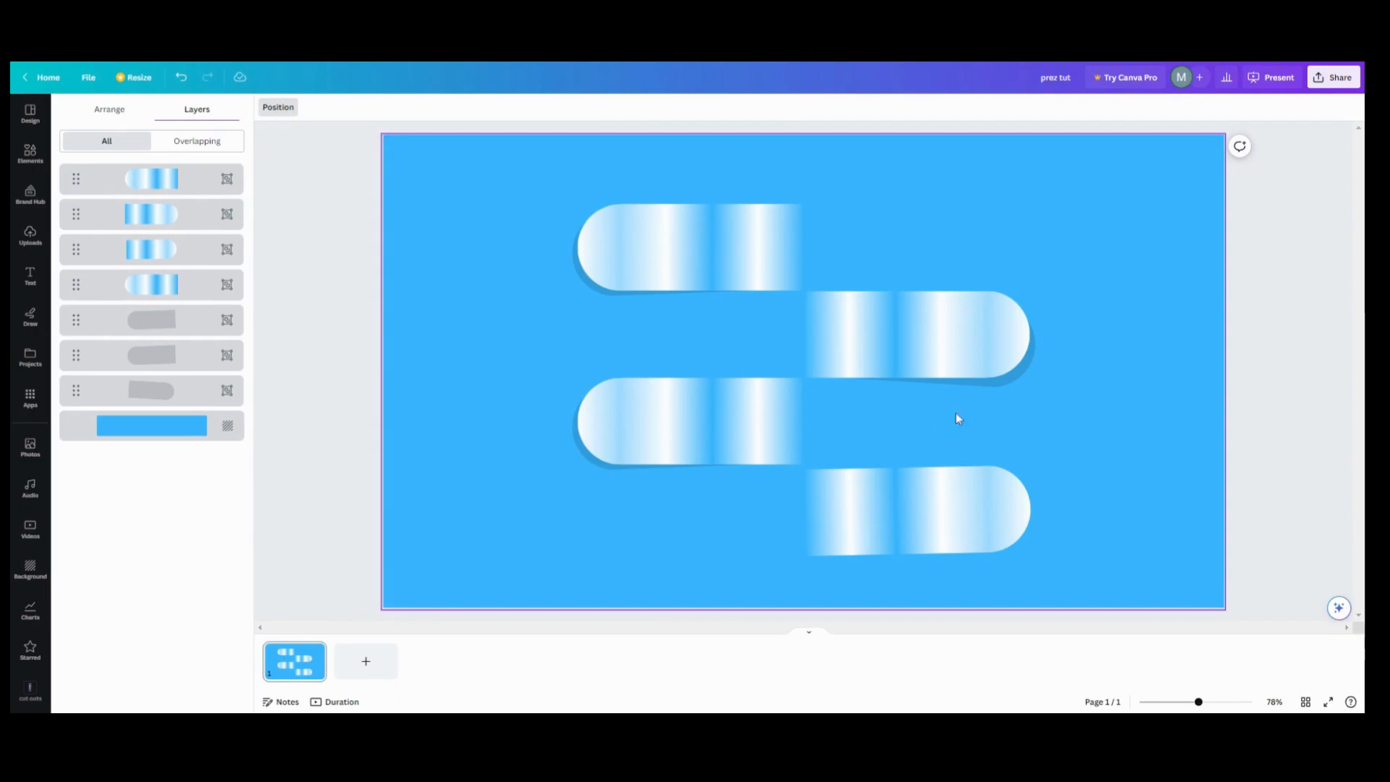
Step: Reduce the tilt of the second-row bar's shadow and nudge it until it shows only slightly below the bar
left_click(998, 386)
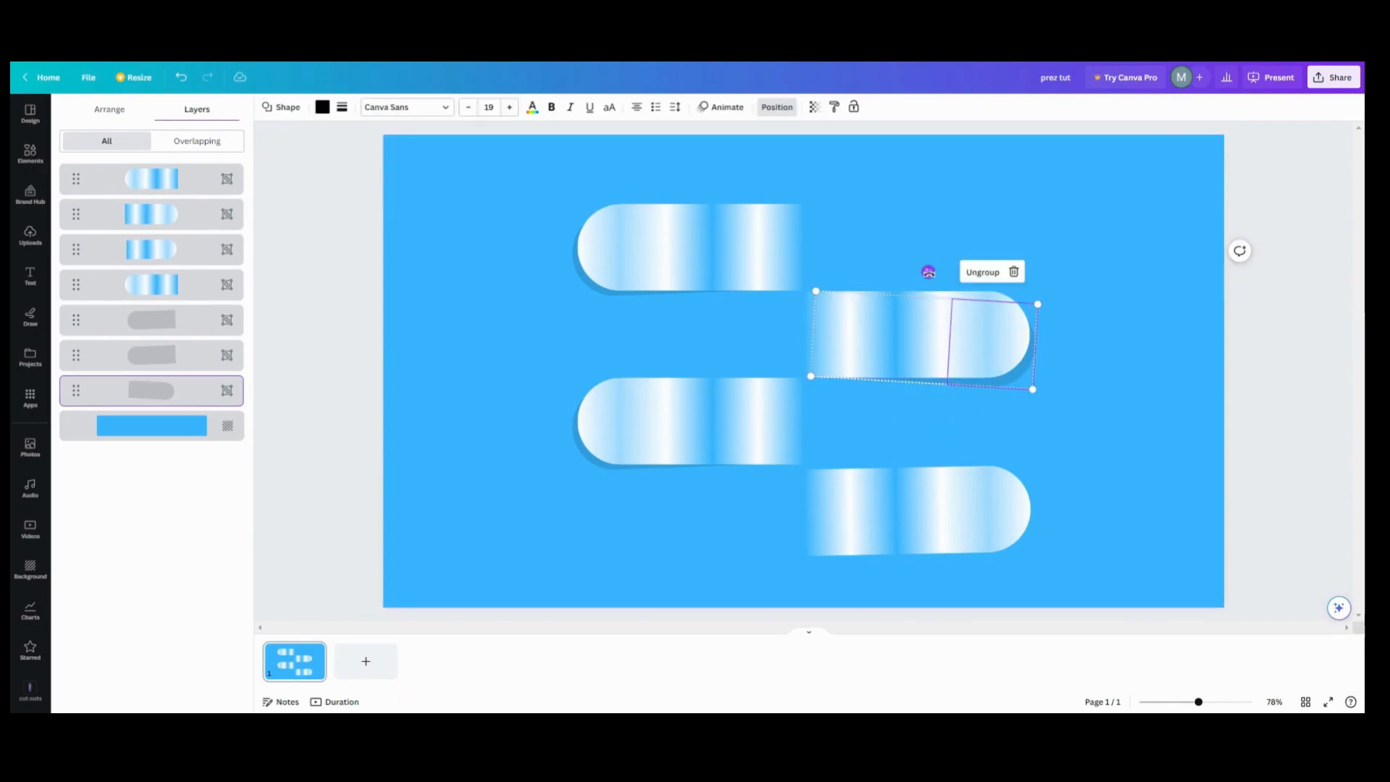
left_click_drag(928, 271, 927, 265)
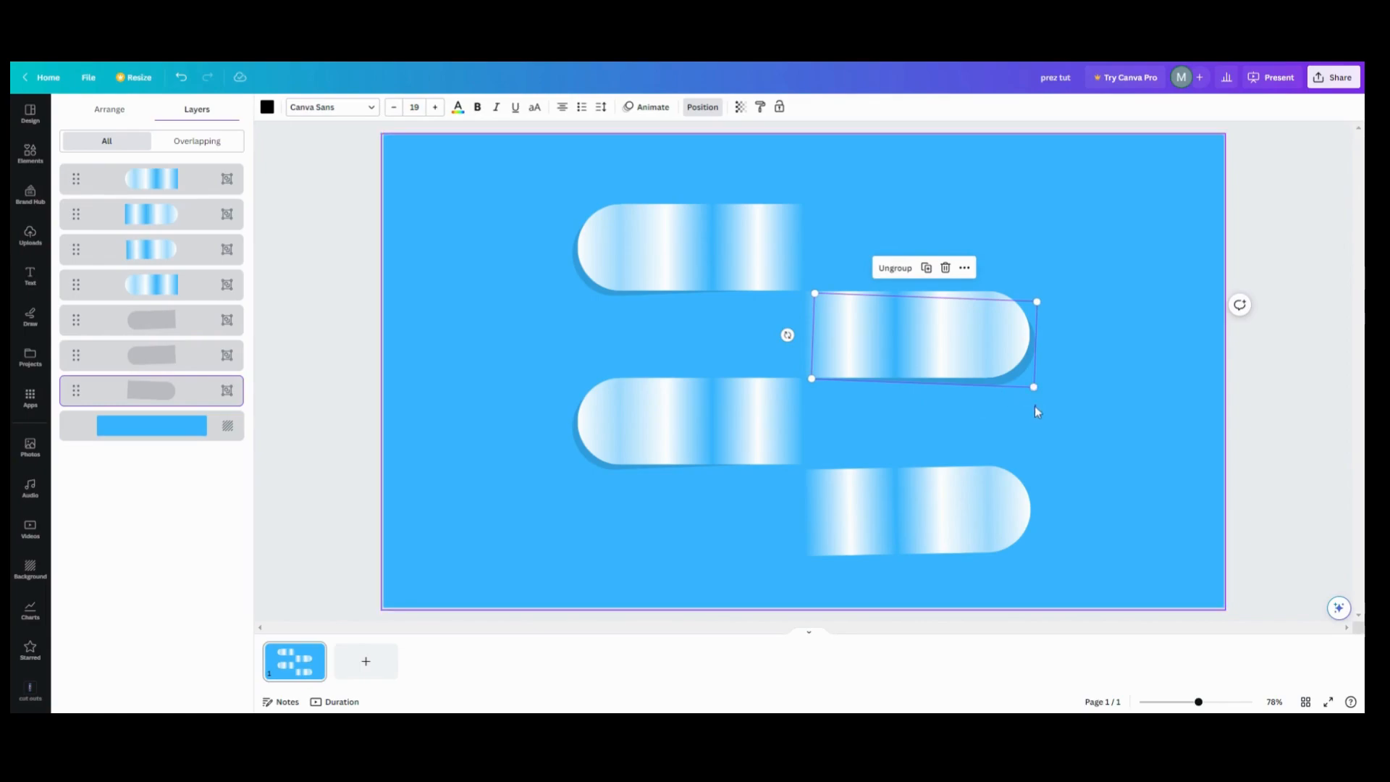
left_click(1022, 384)
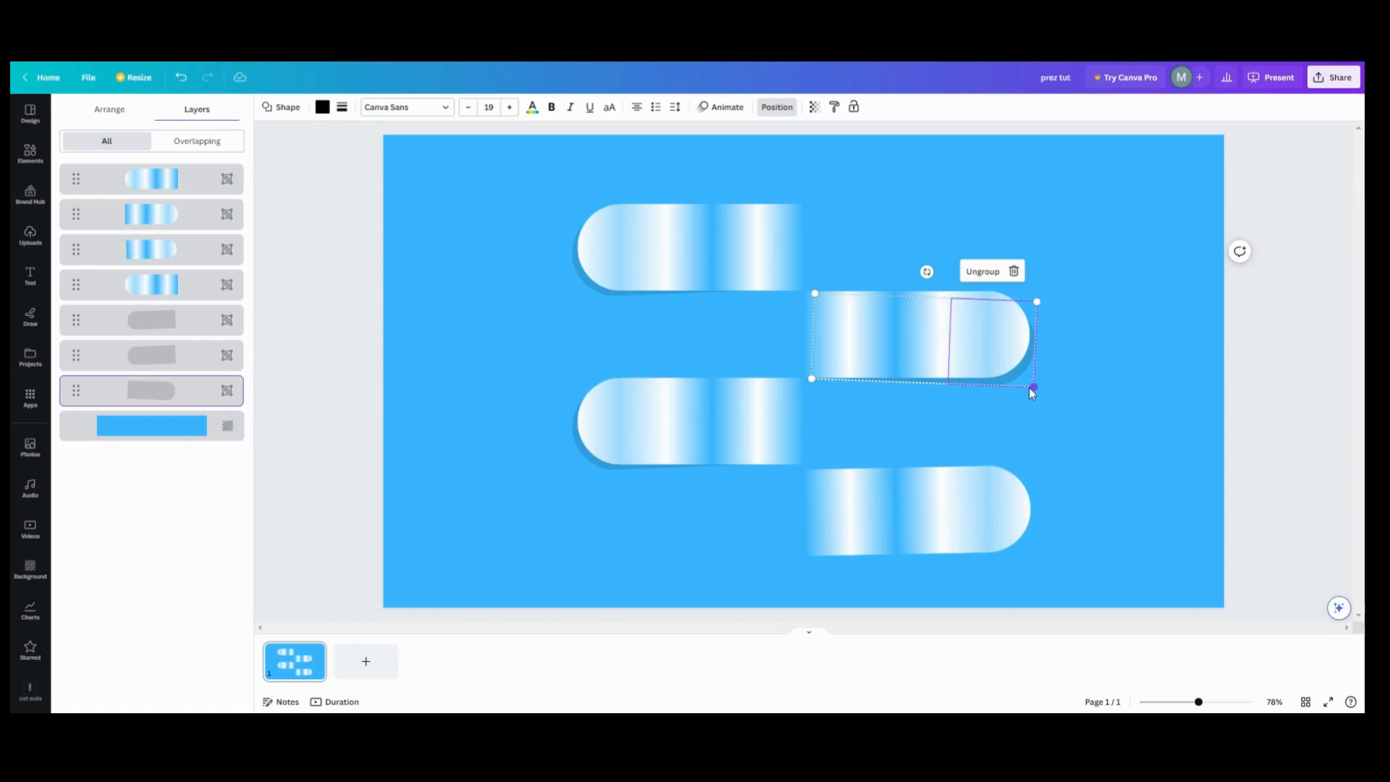
key("Up")
key("Up")
key("Up")
key("Up")
key("Up")
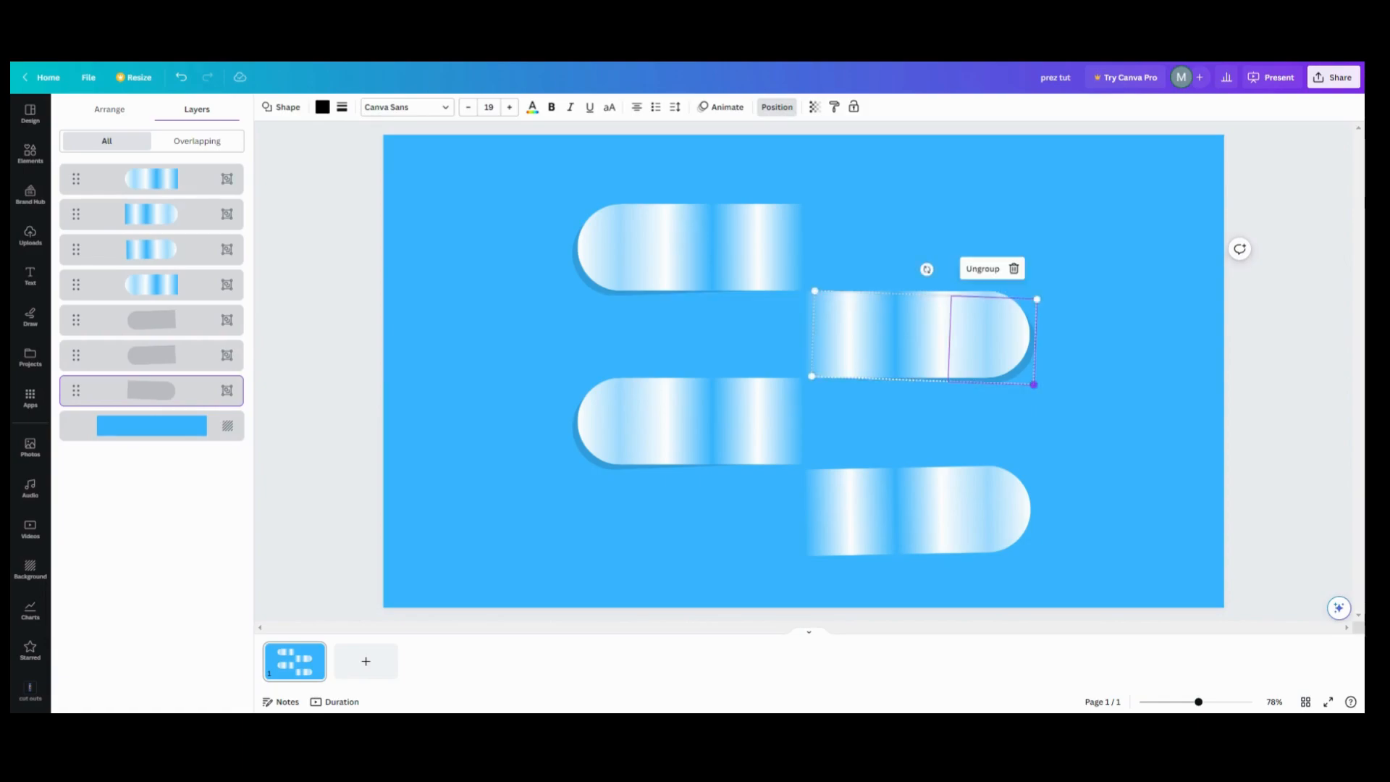
key("Up")
key("Up")
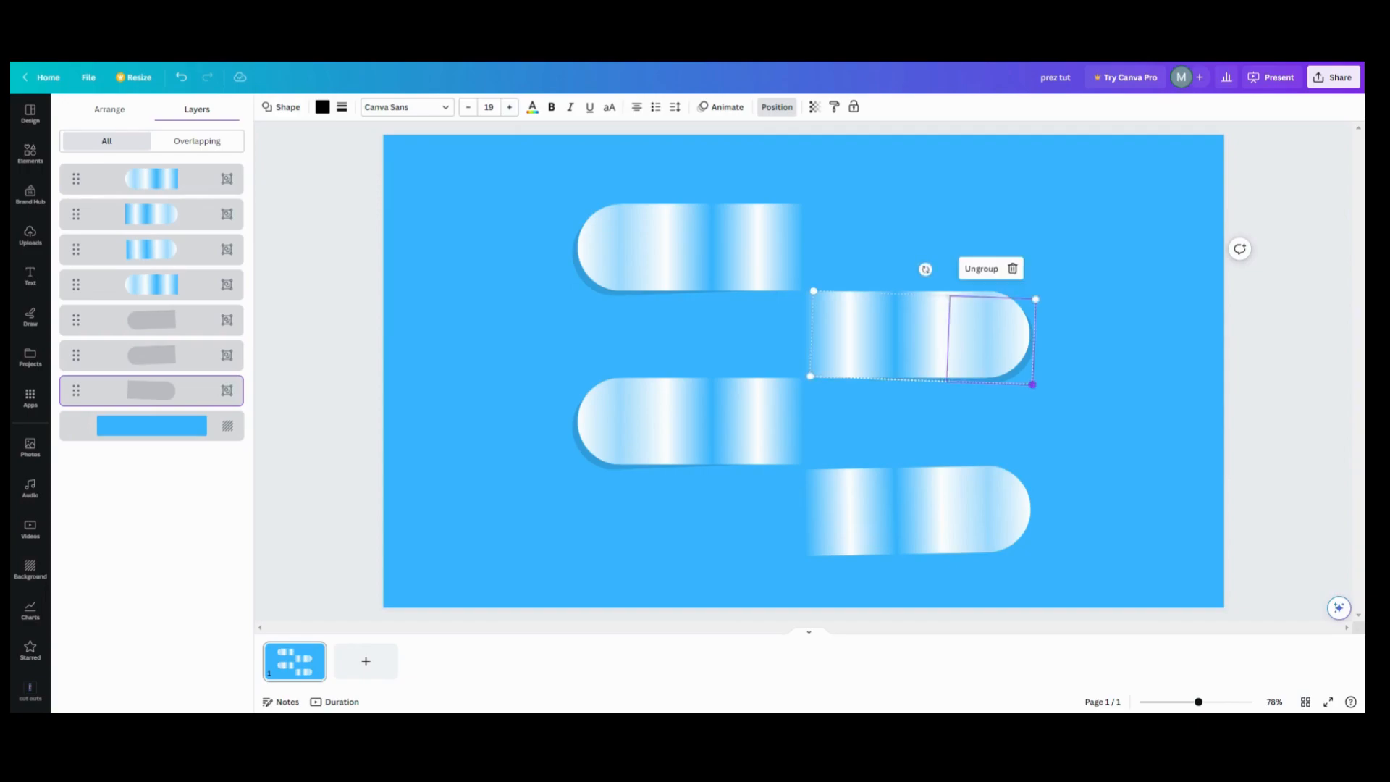
key("Up")
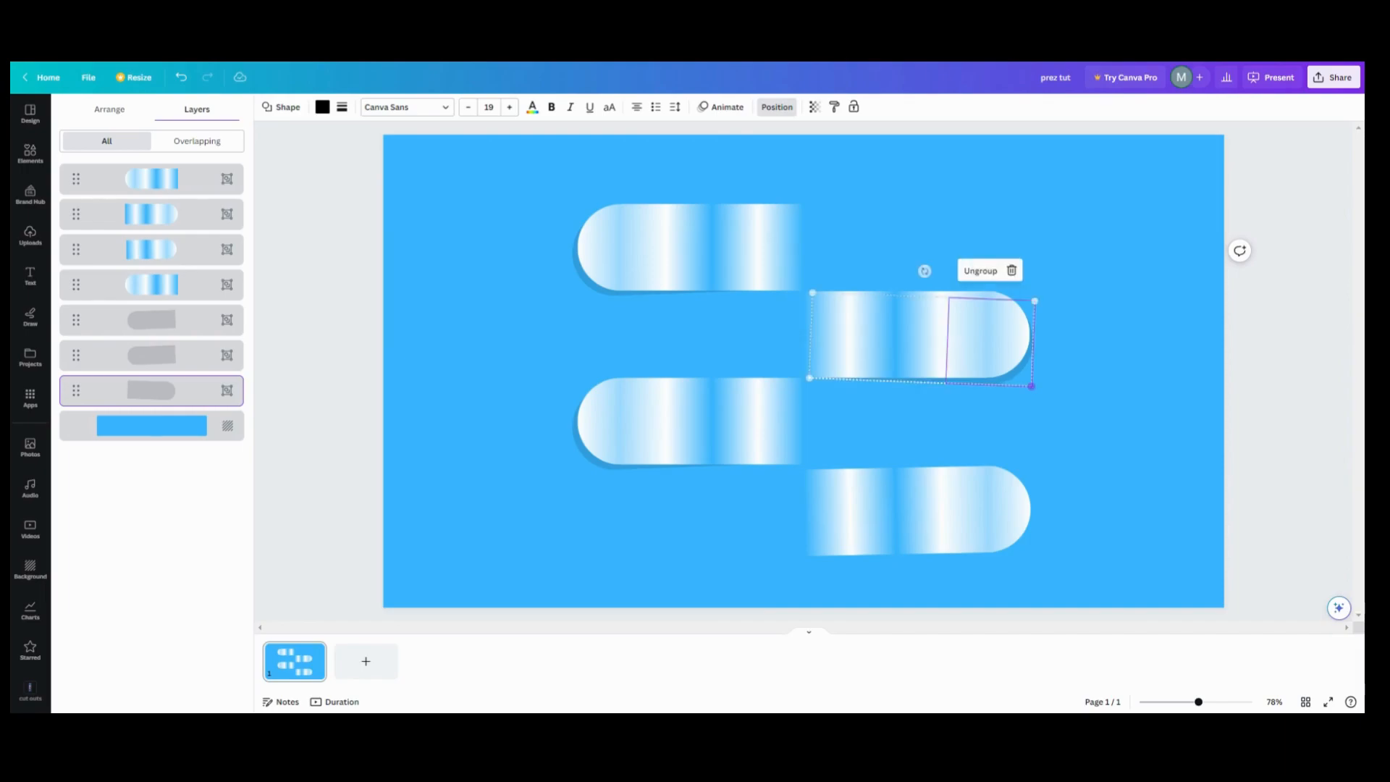
left_click(1119, 423)
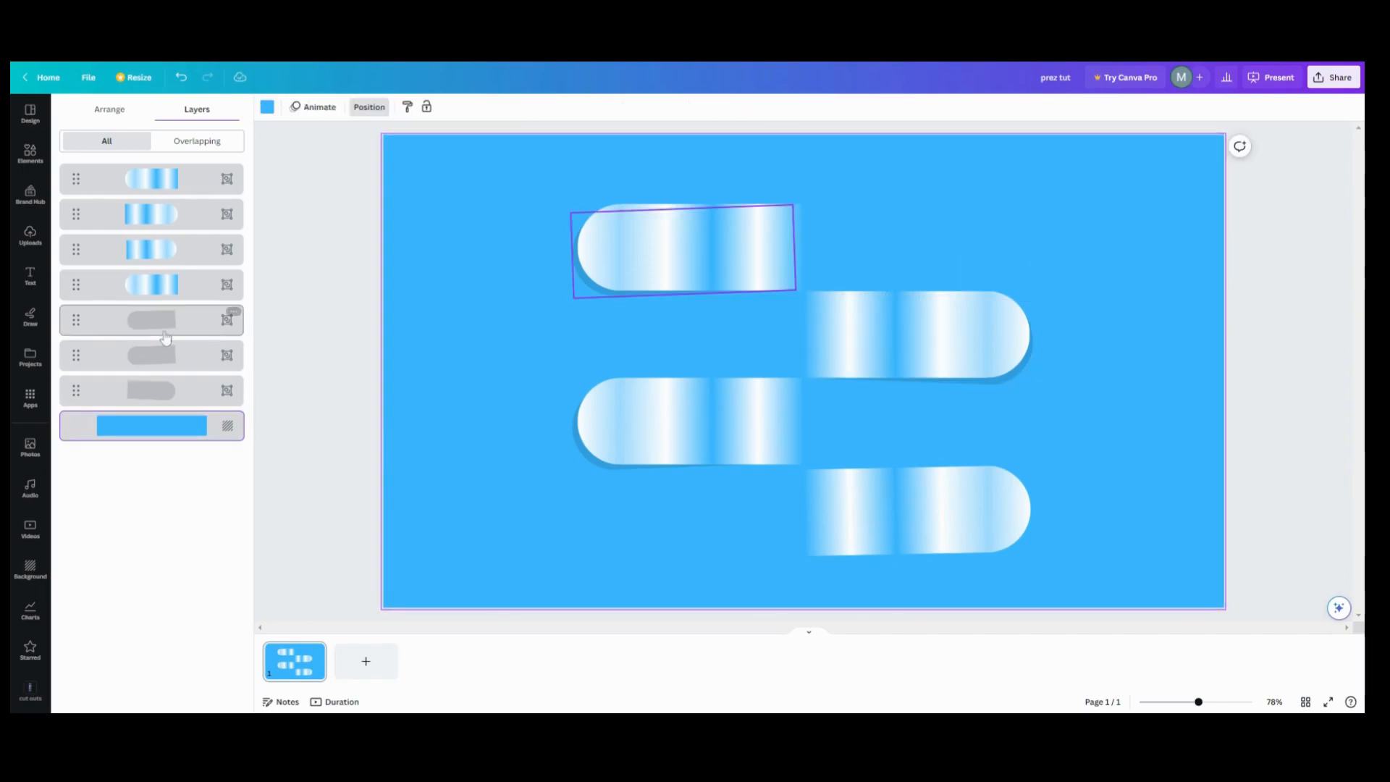
Step: Duplicate the second-row bar's shadow, place the copy on the fourth-row bar, and order it beneath the gradient bars just above the background
left_click(115, 360)
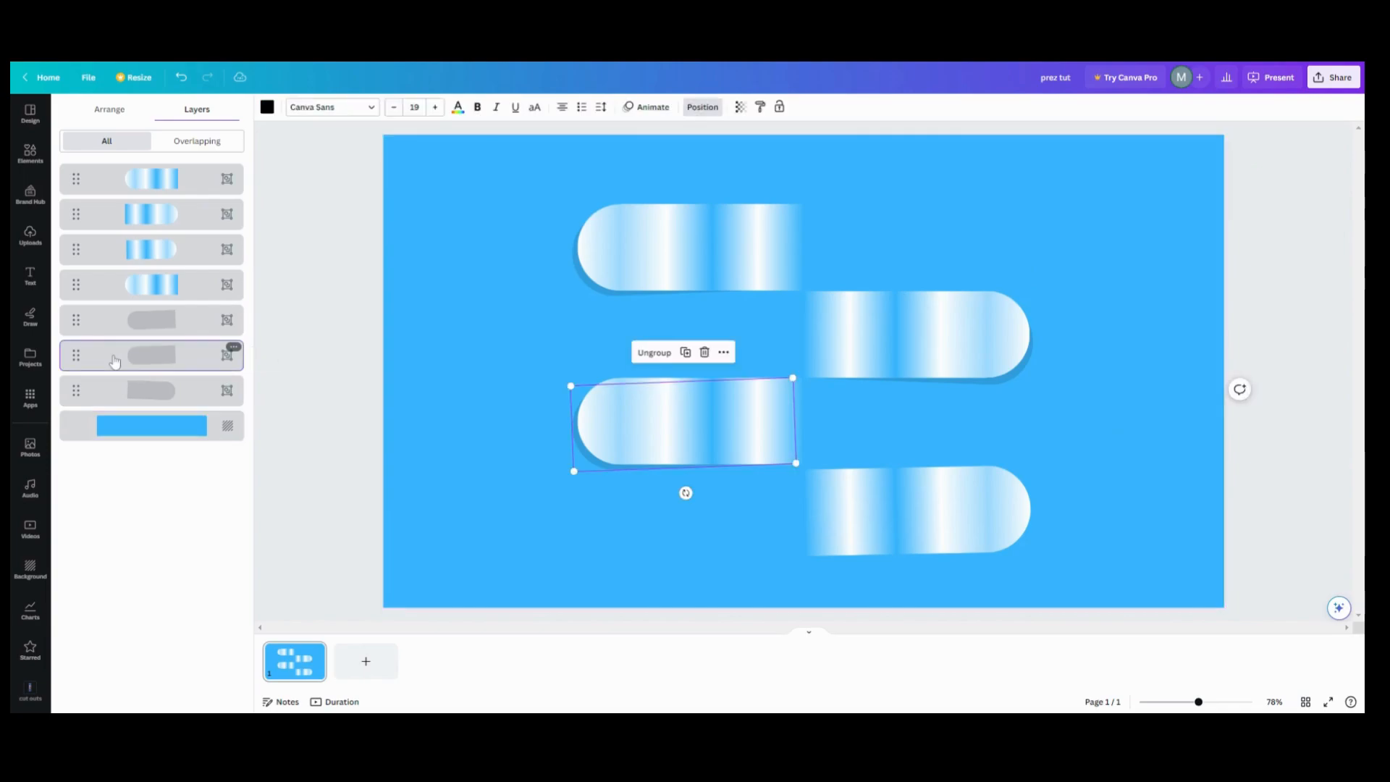
left_click(118, 390)
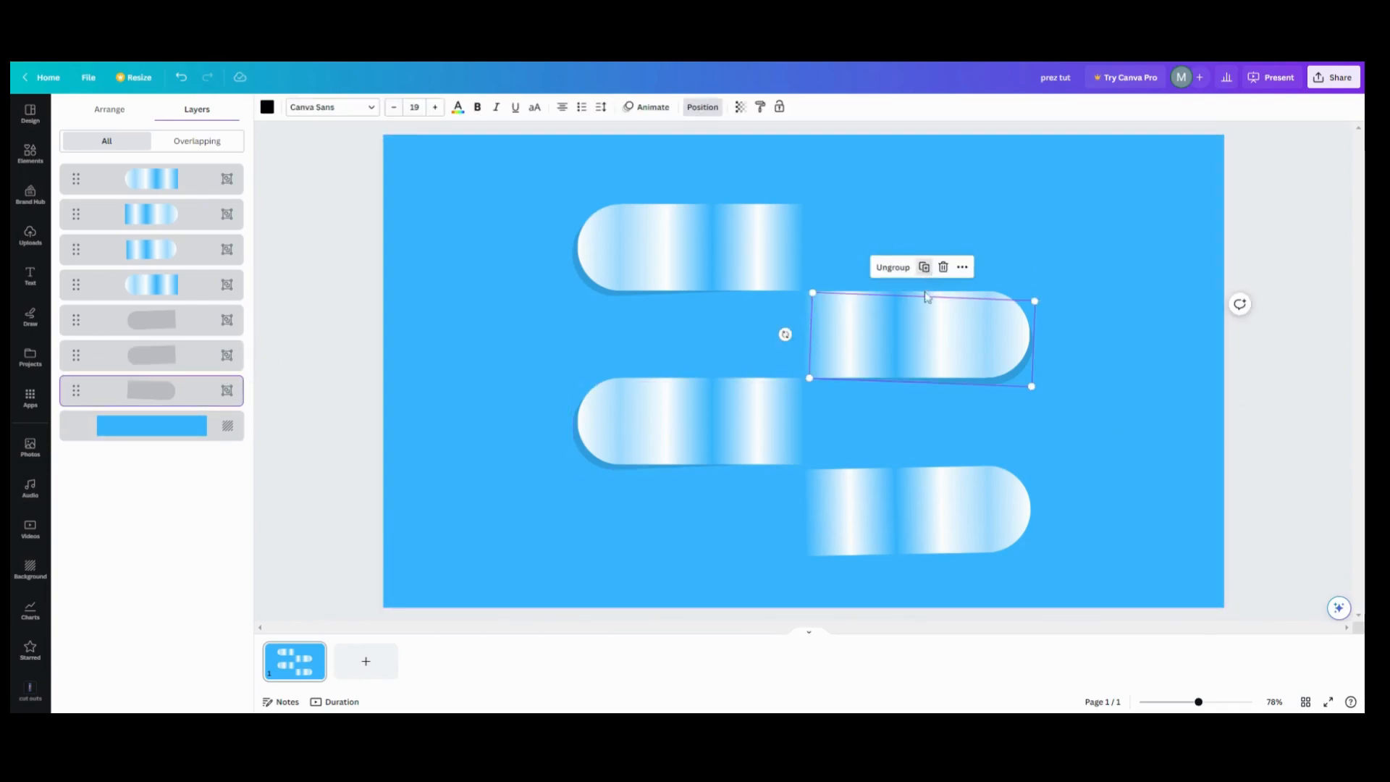
left_click(925, 268)
left_click_drag(927, 332, 925, 492)
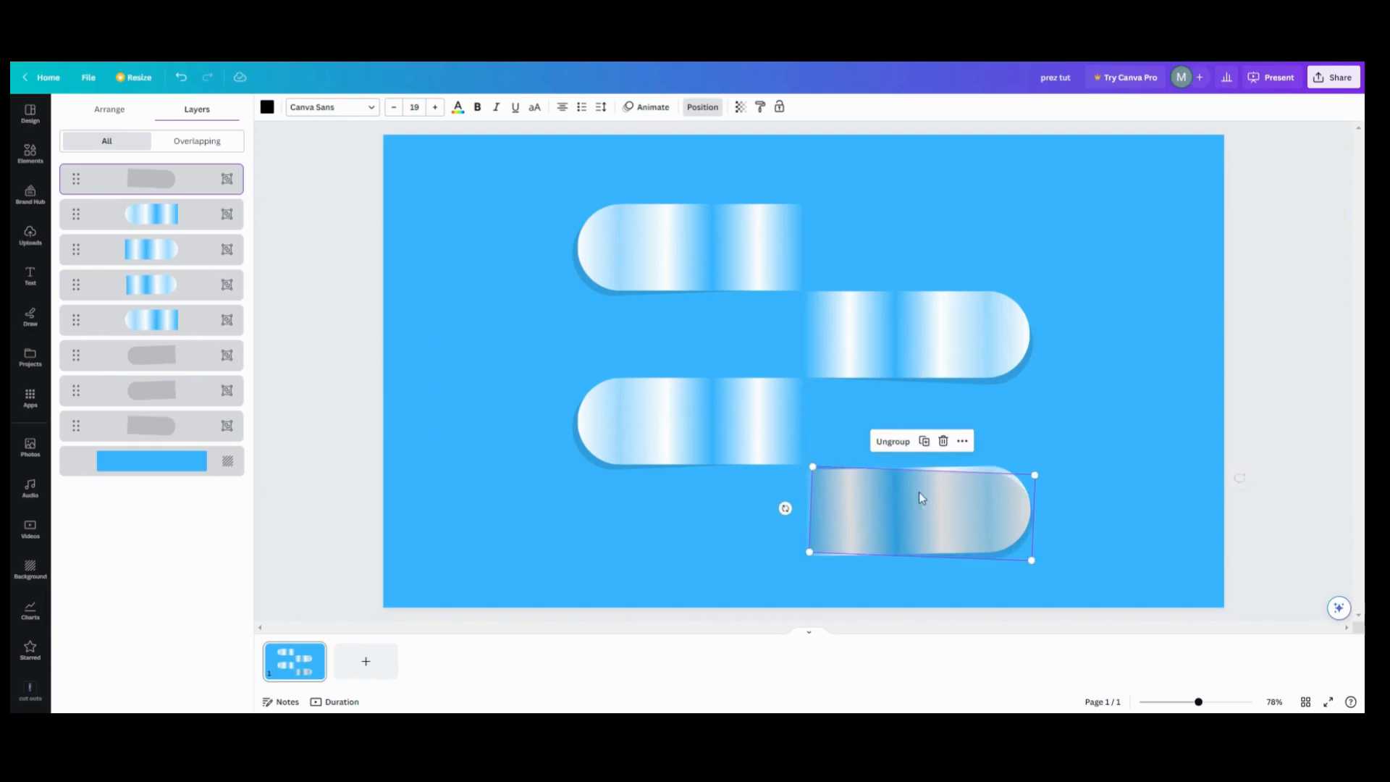
left_click_drag(117, 422, 121, 434)
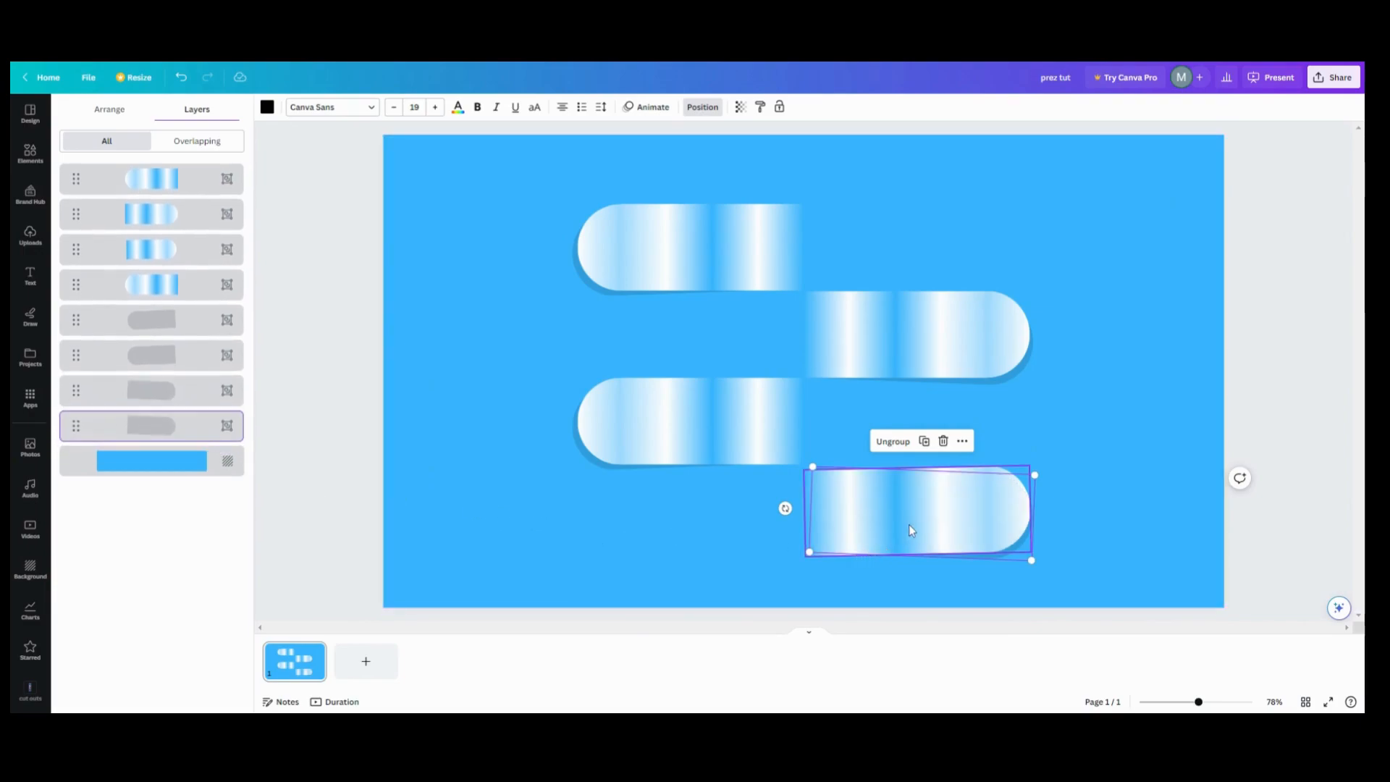
Step: Nudge the fourth-row bar's shadow slightly down so it peeks out below the bar, and close the layer list
left_click(697, 563)
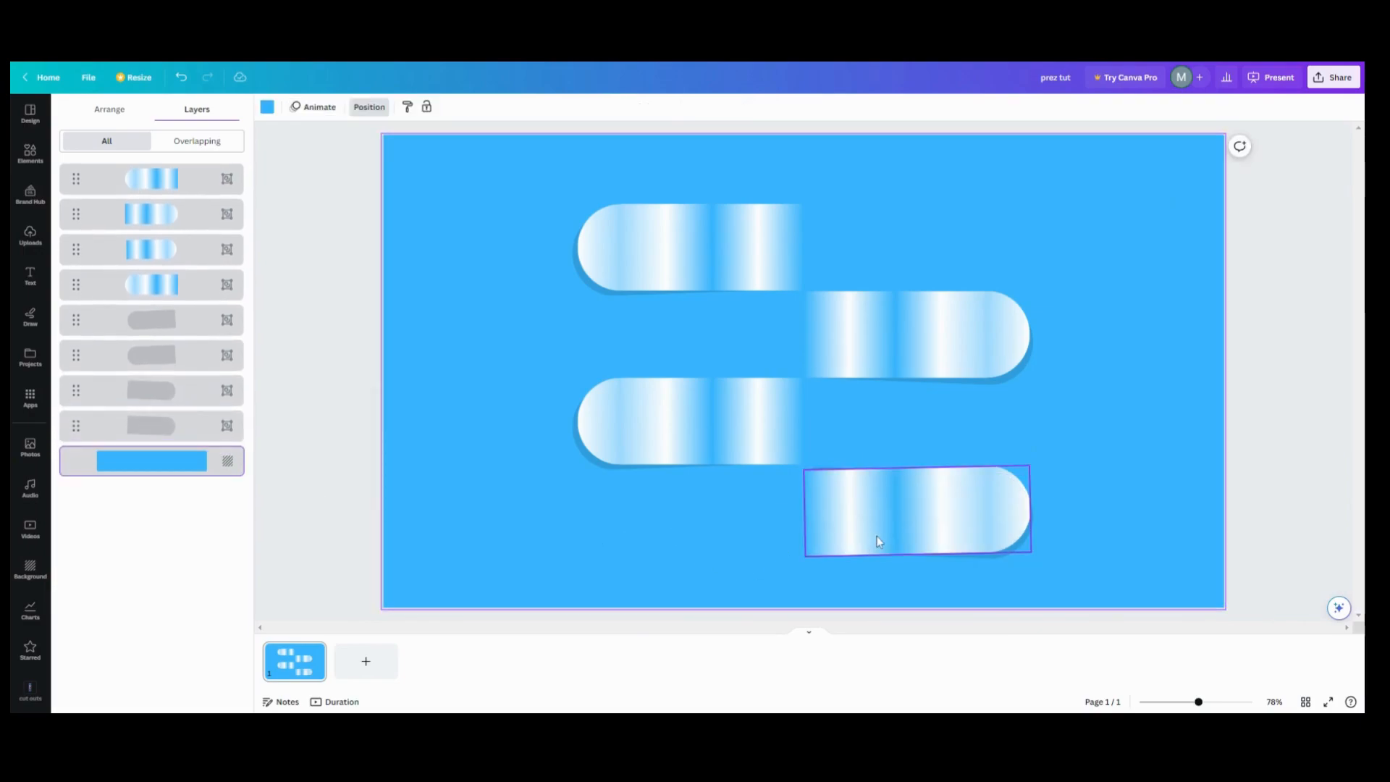
left_click(974, 557)
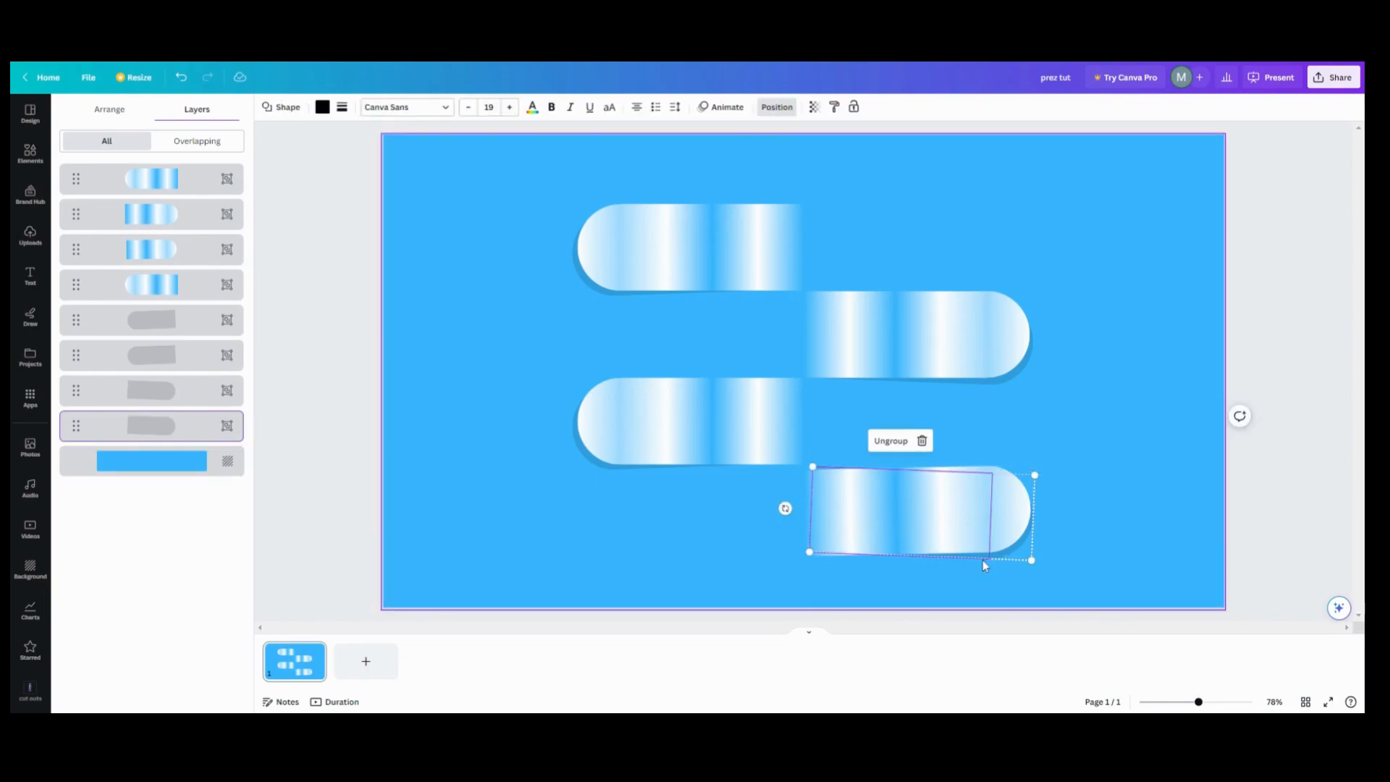
key("Down")
key("Down")
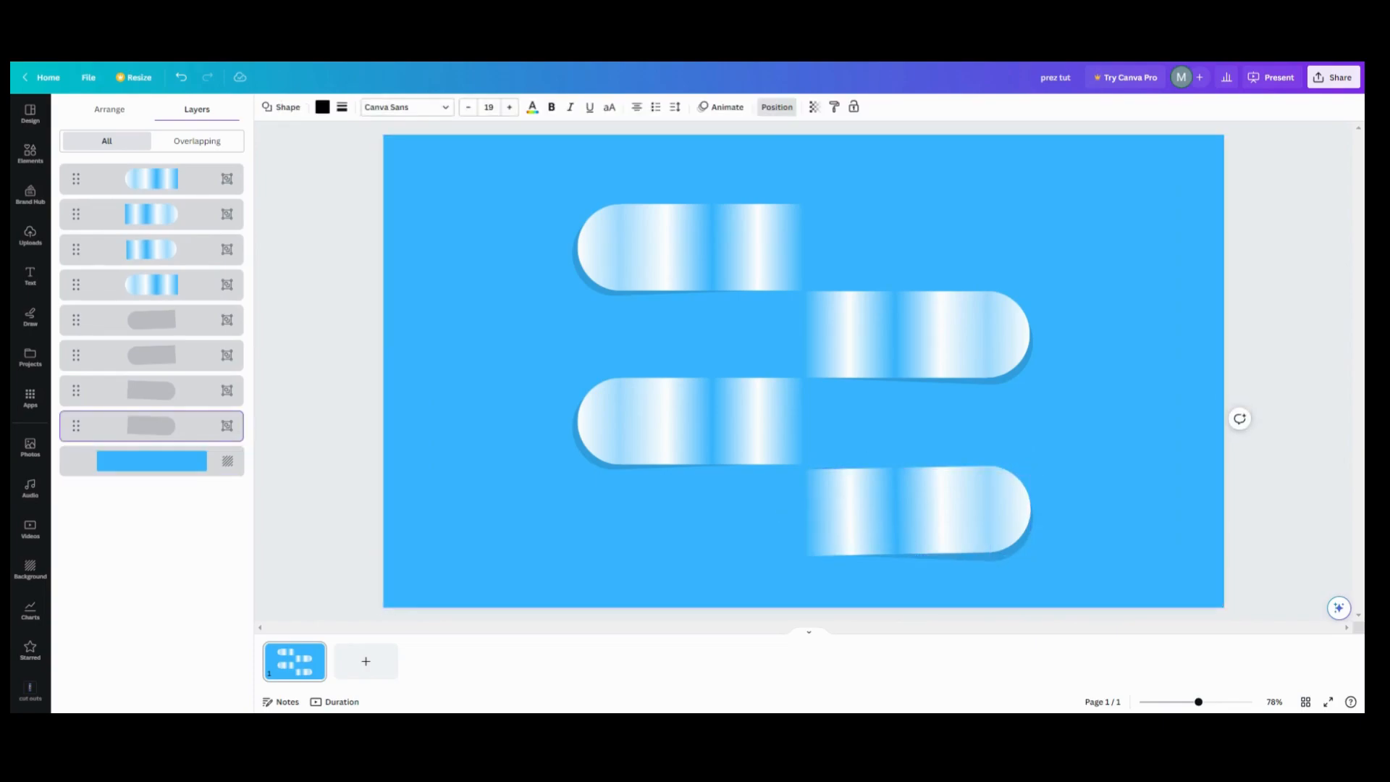
left_click(1028, 422)
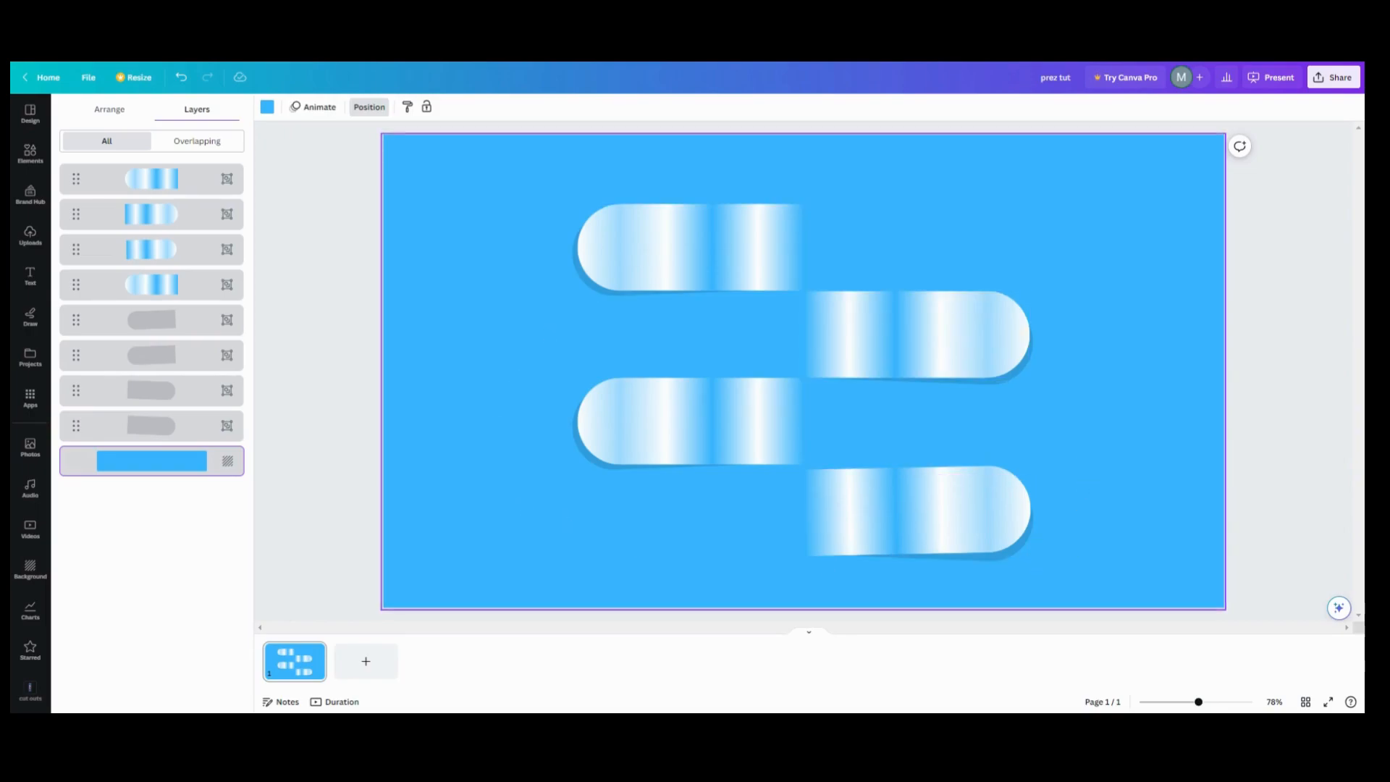
left_click(257, 414)
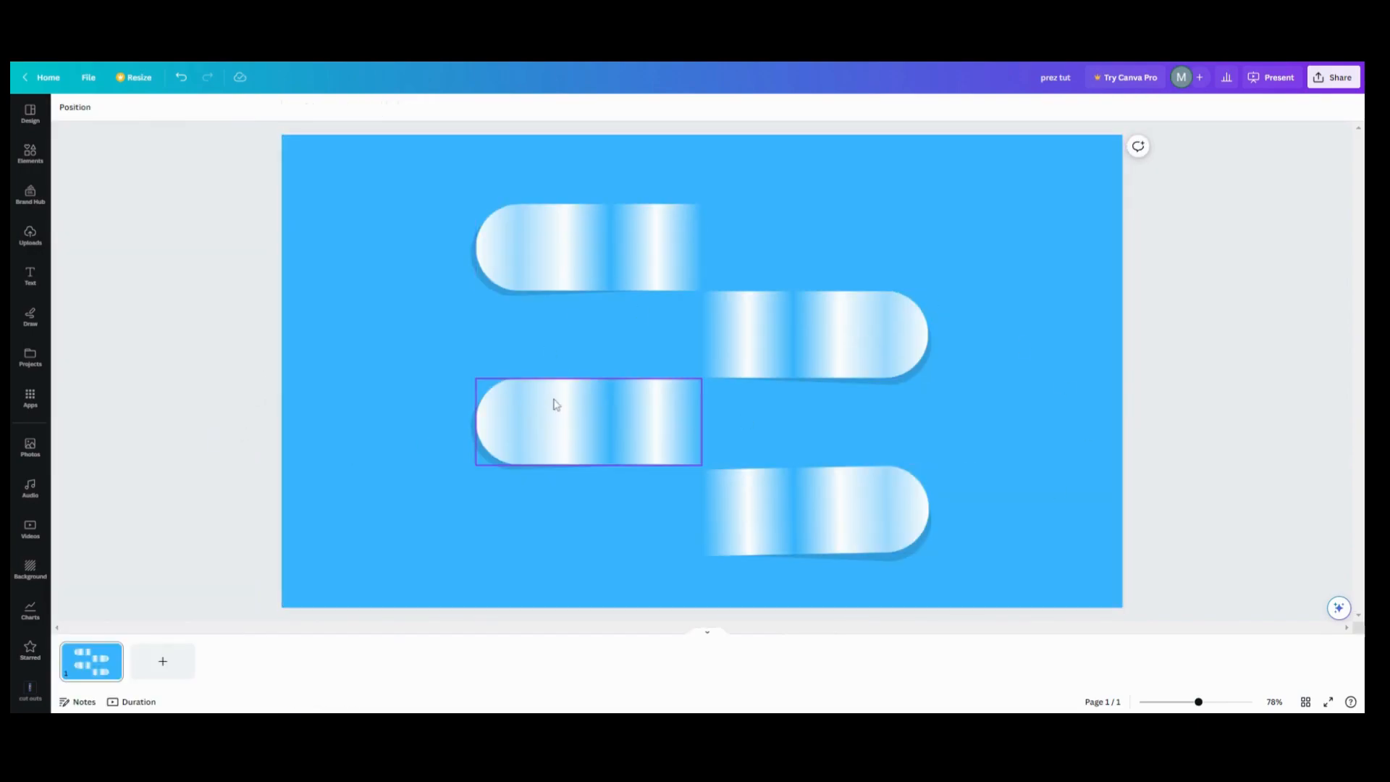
Step: Add a circle shape, move it into the empty area beside the left-hand bars, and shrink it to about half size
left_click(31, 171)
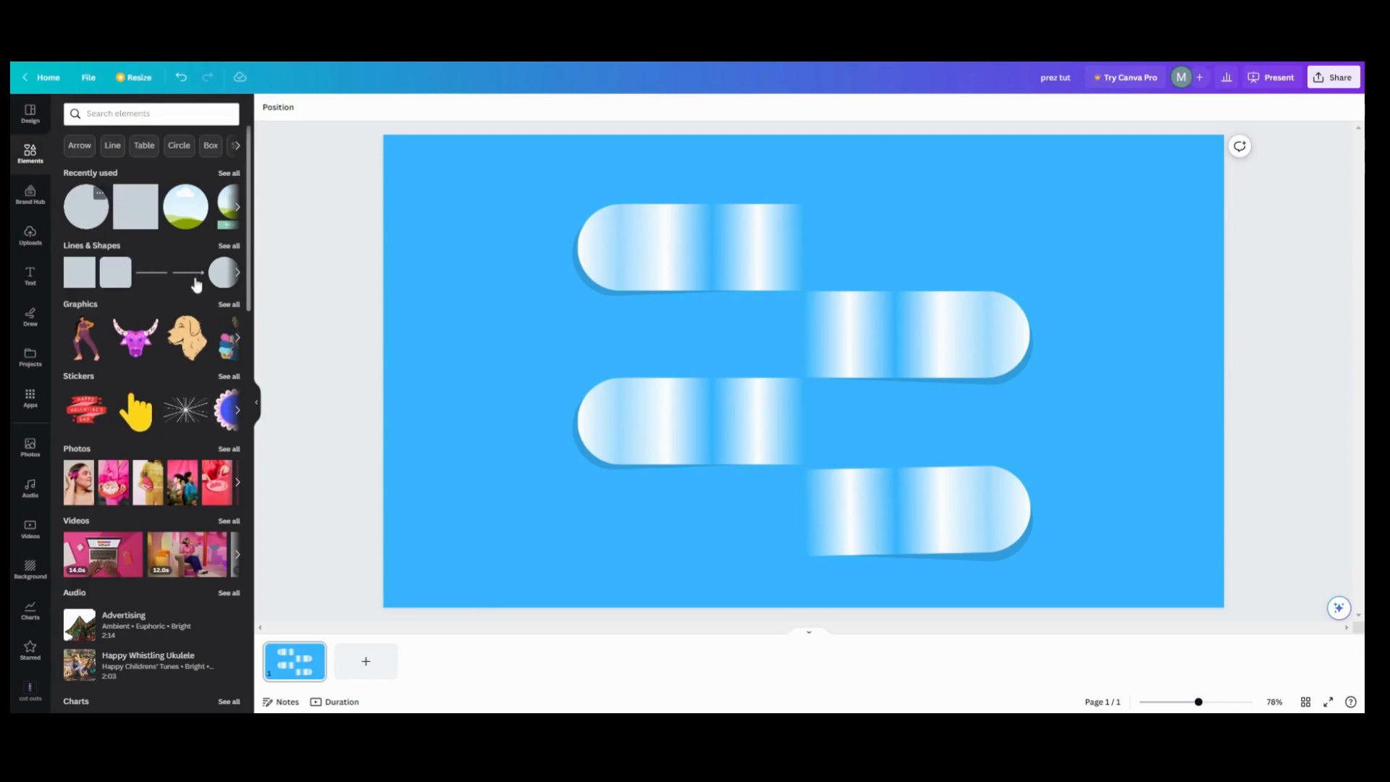
left_click(86, 207)
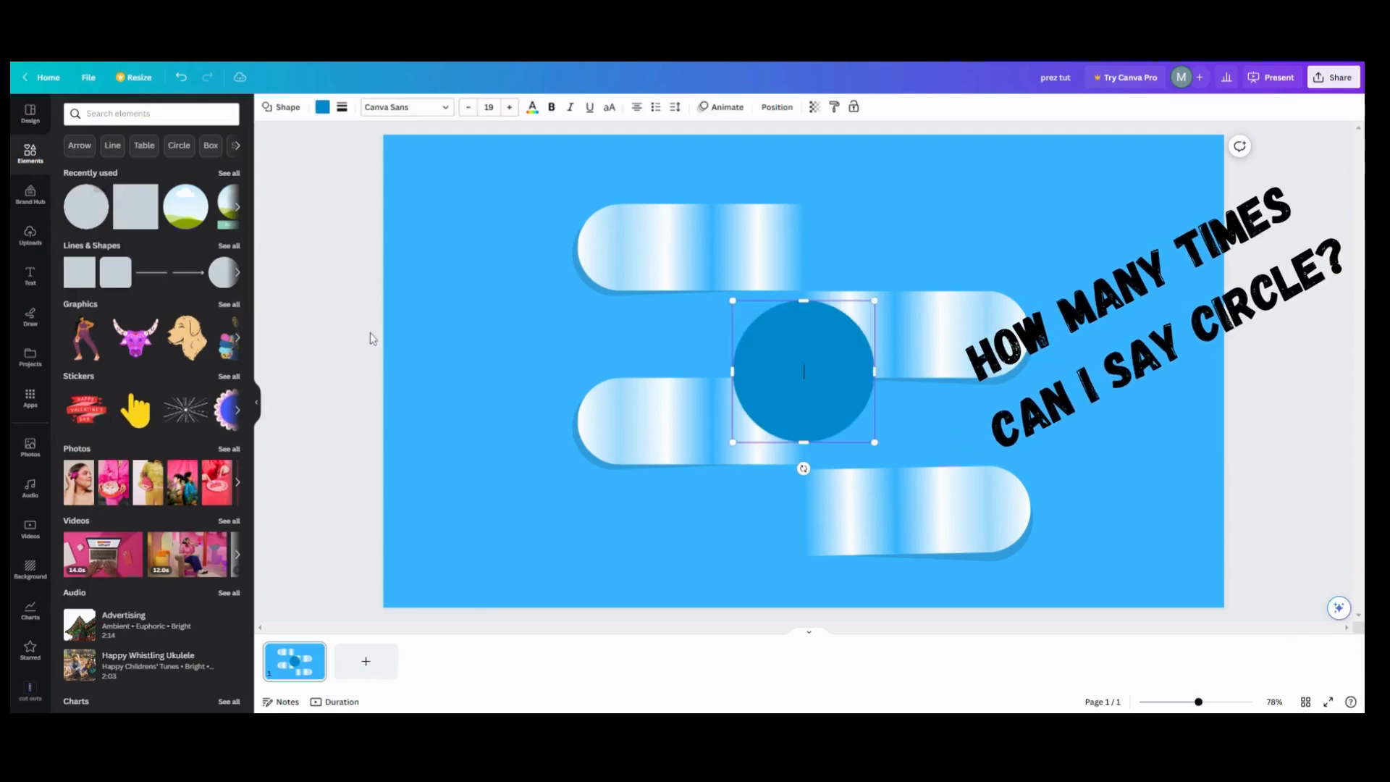
left_click(639, 346)
left_click_drag(793, 366, 459, 320)
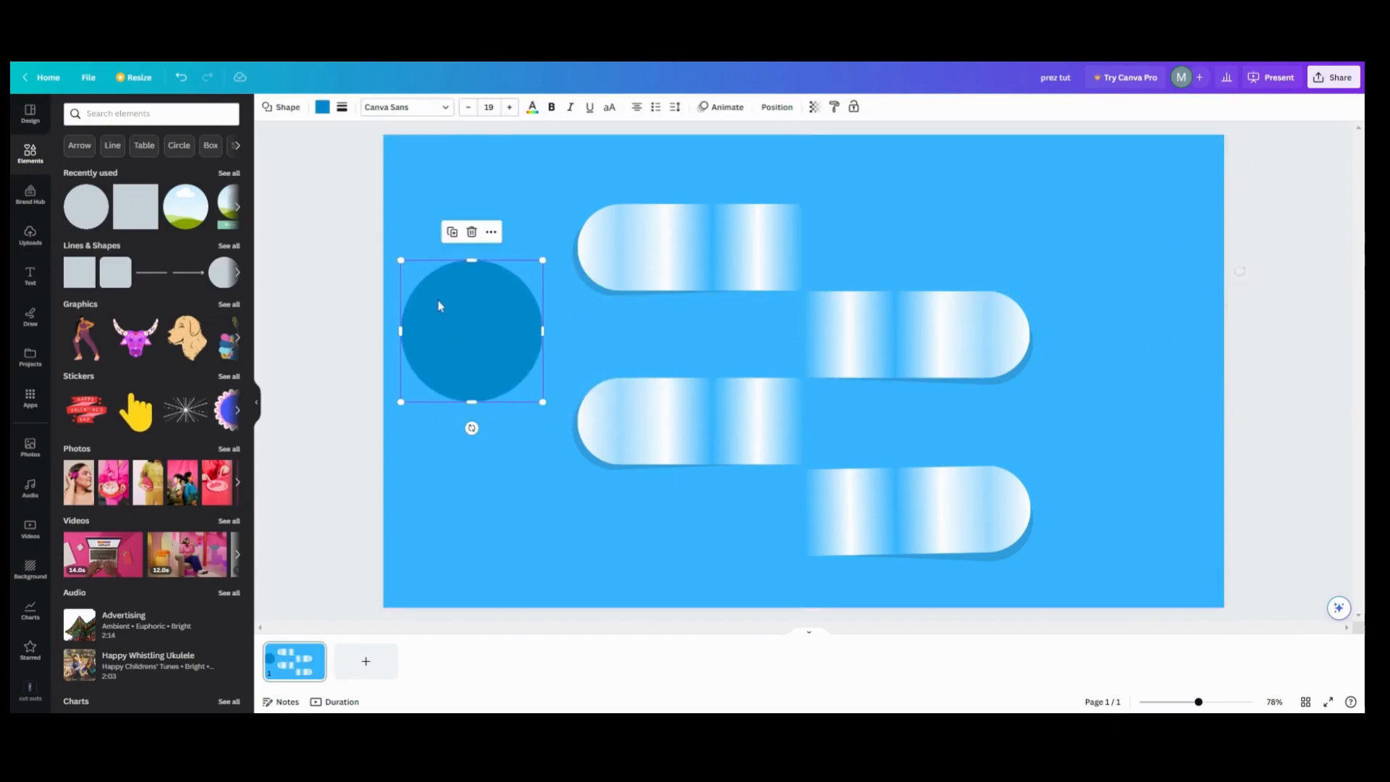
left_click_drag(402, 263, 469, 328)
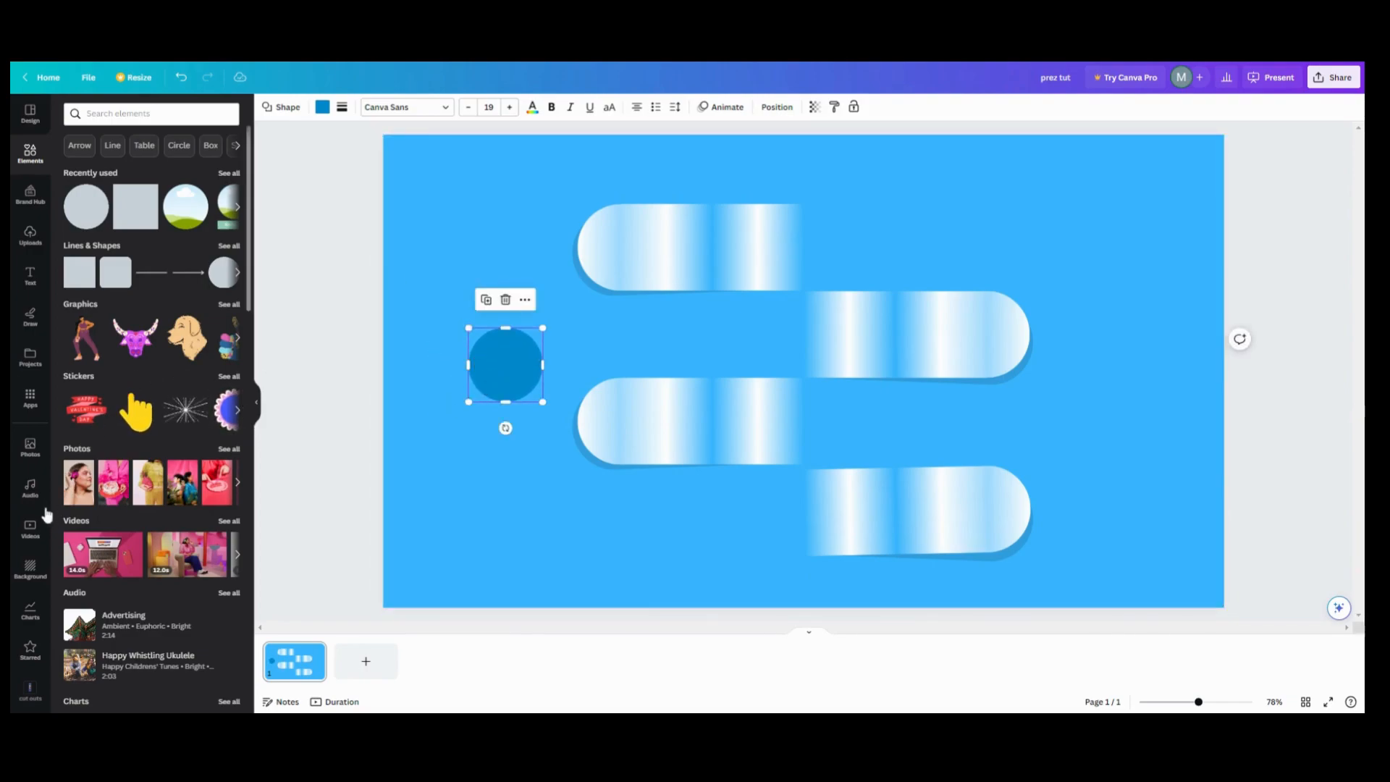
Step: Insert the starred 3D Transparent Geometric Circle Shape graphic and view its details
scroll(28, 635, "down", 1)
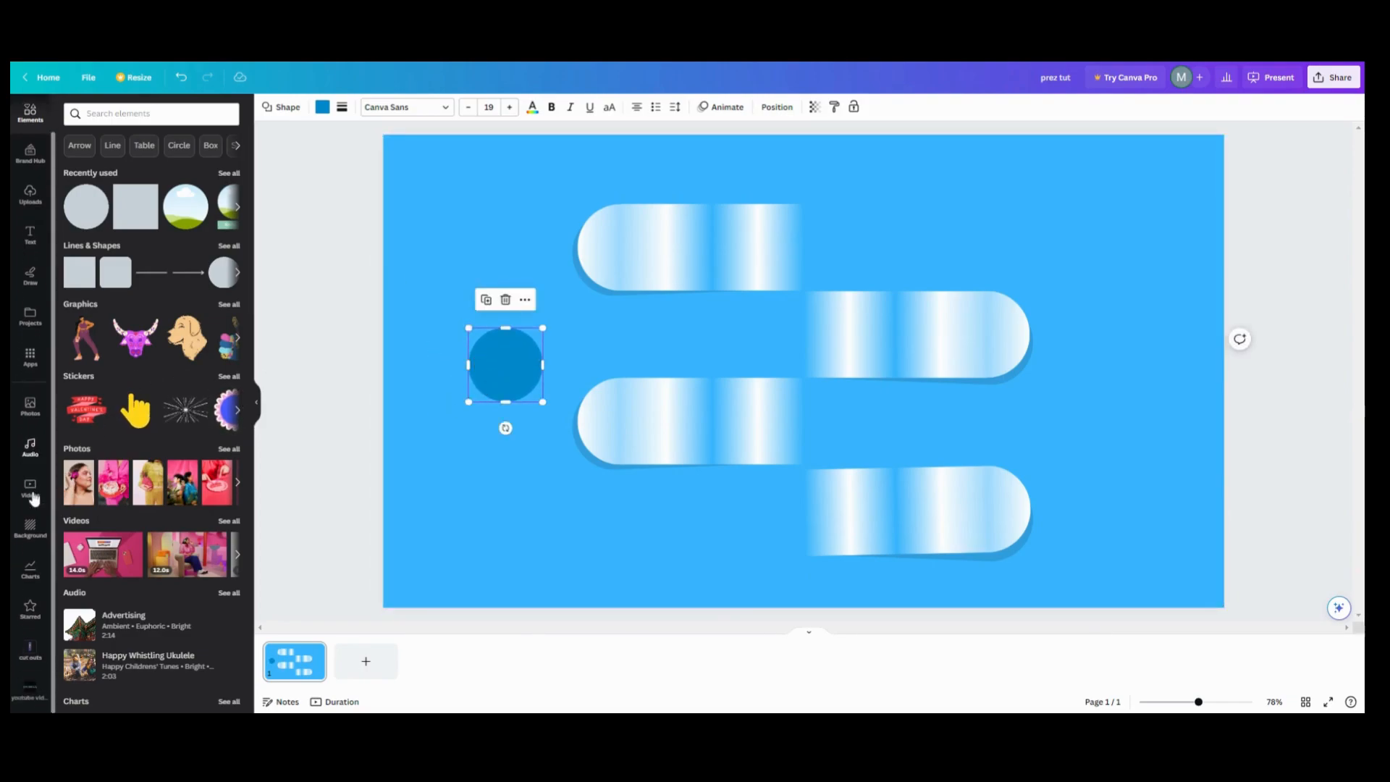
left_click(30, 621)
left_click(96, 288)
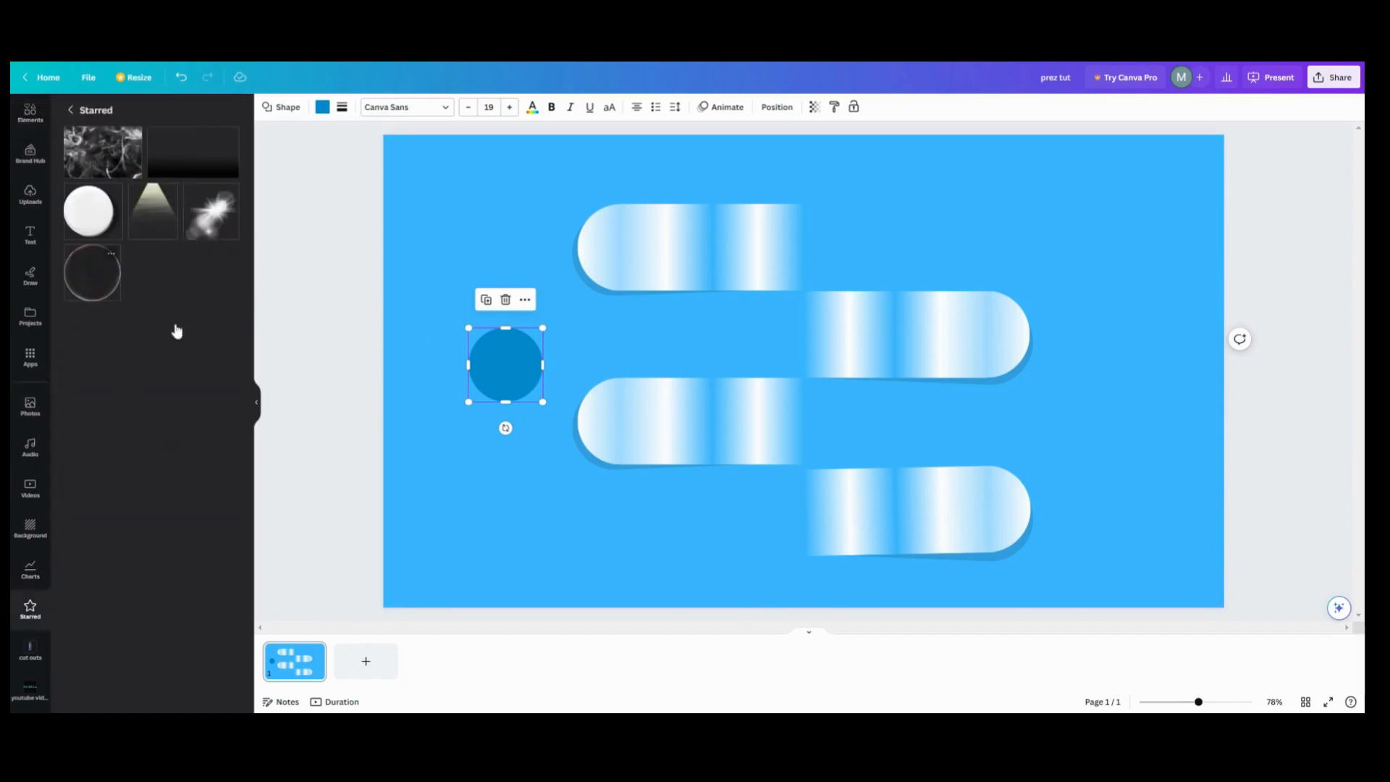
left_click_drag(618, 372, 582, 375)
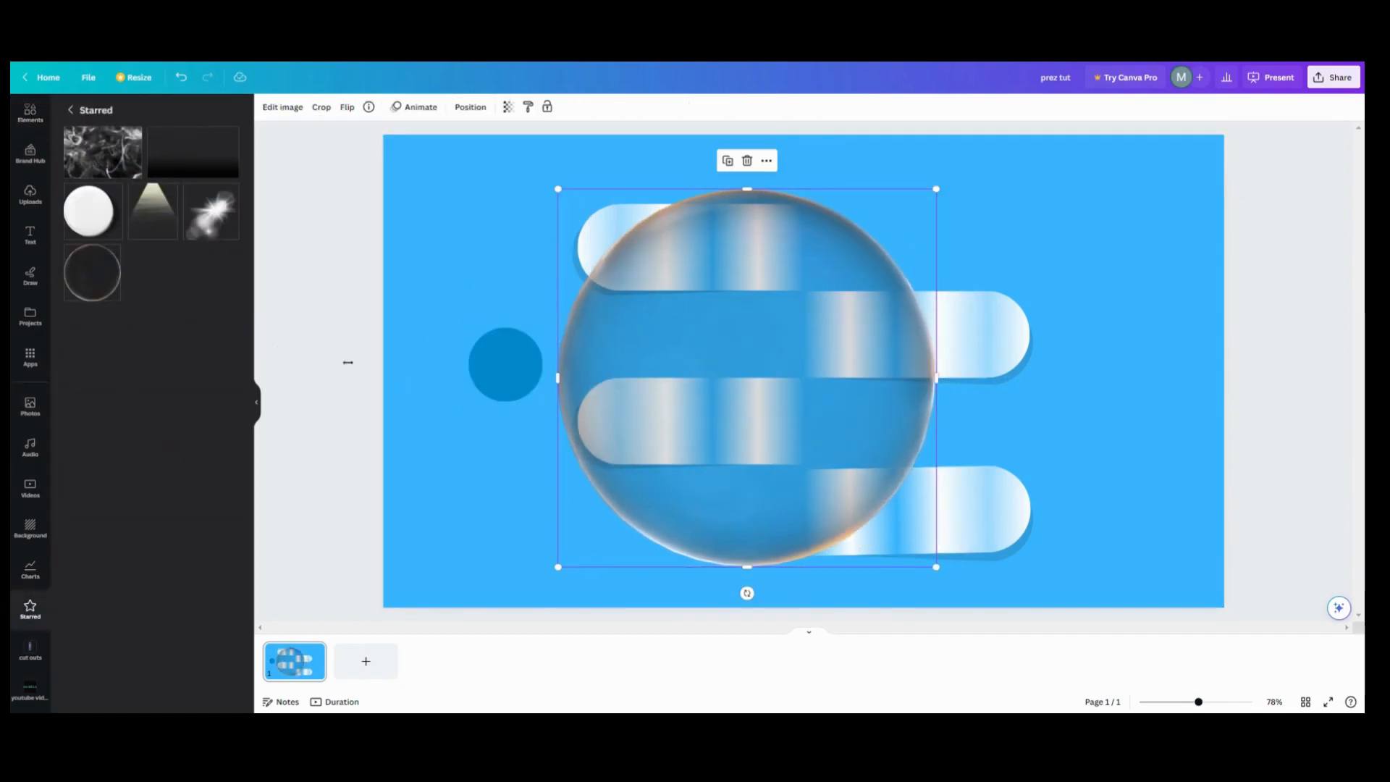
left_click(112, 256)
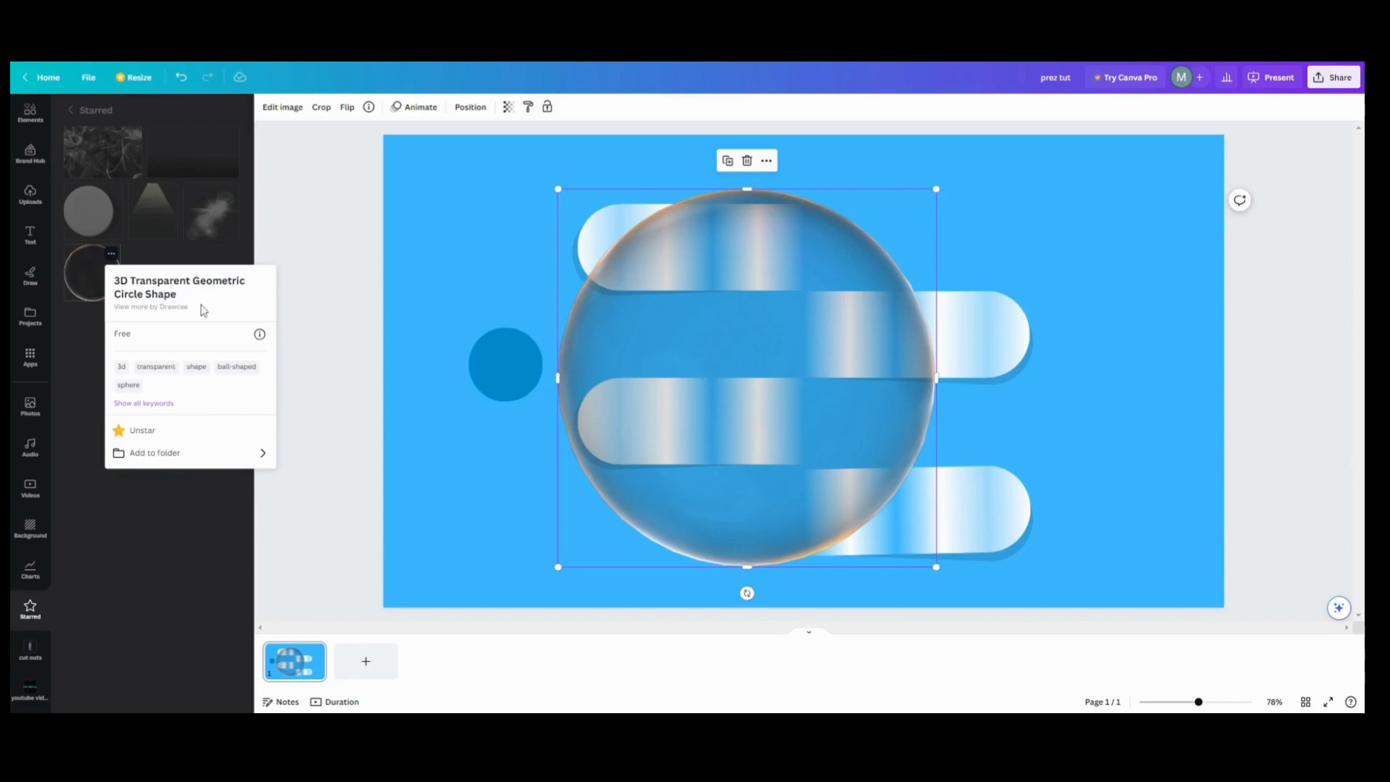
left_click(361, 424)
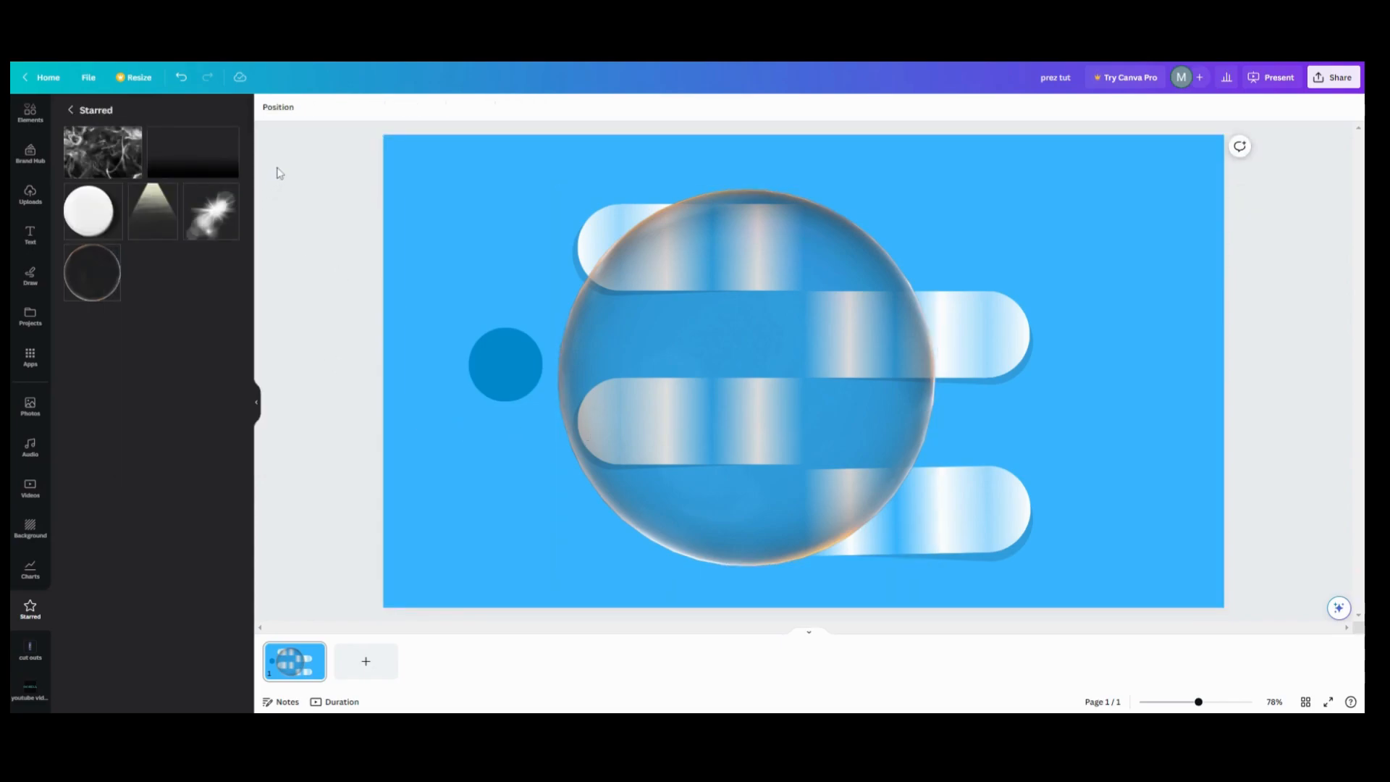
Step: Set the transparent 3D circle's brightness to -100 and shrink it to fit exactly over the small blue circle
left_click(593, 323)
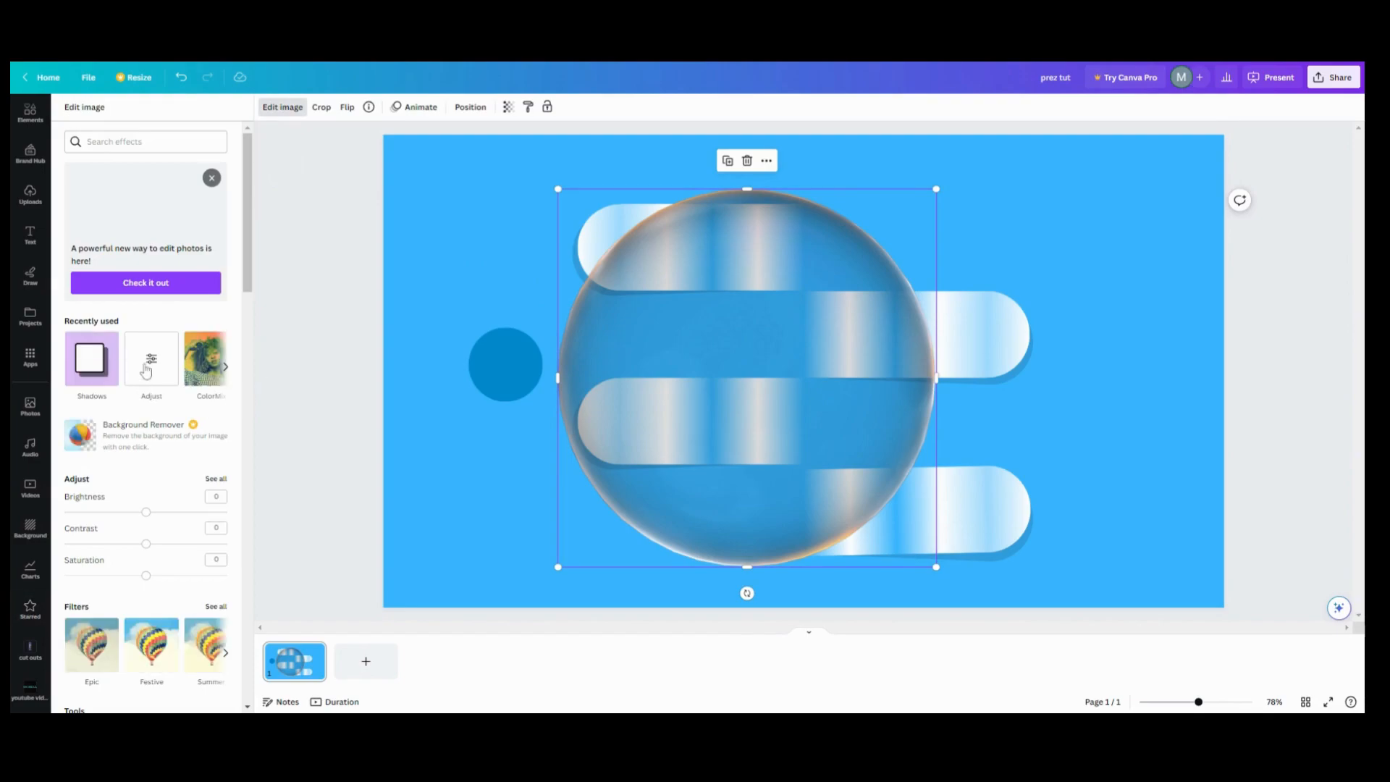
left_click(149, 362)
left_click_drag(151, 161, 64, 158)
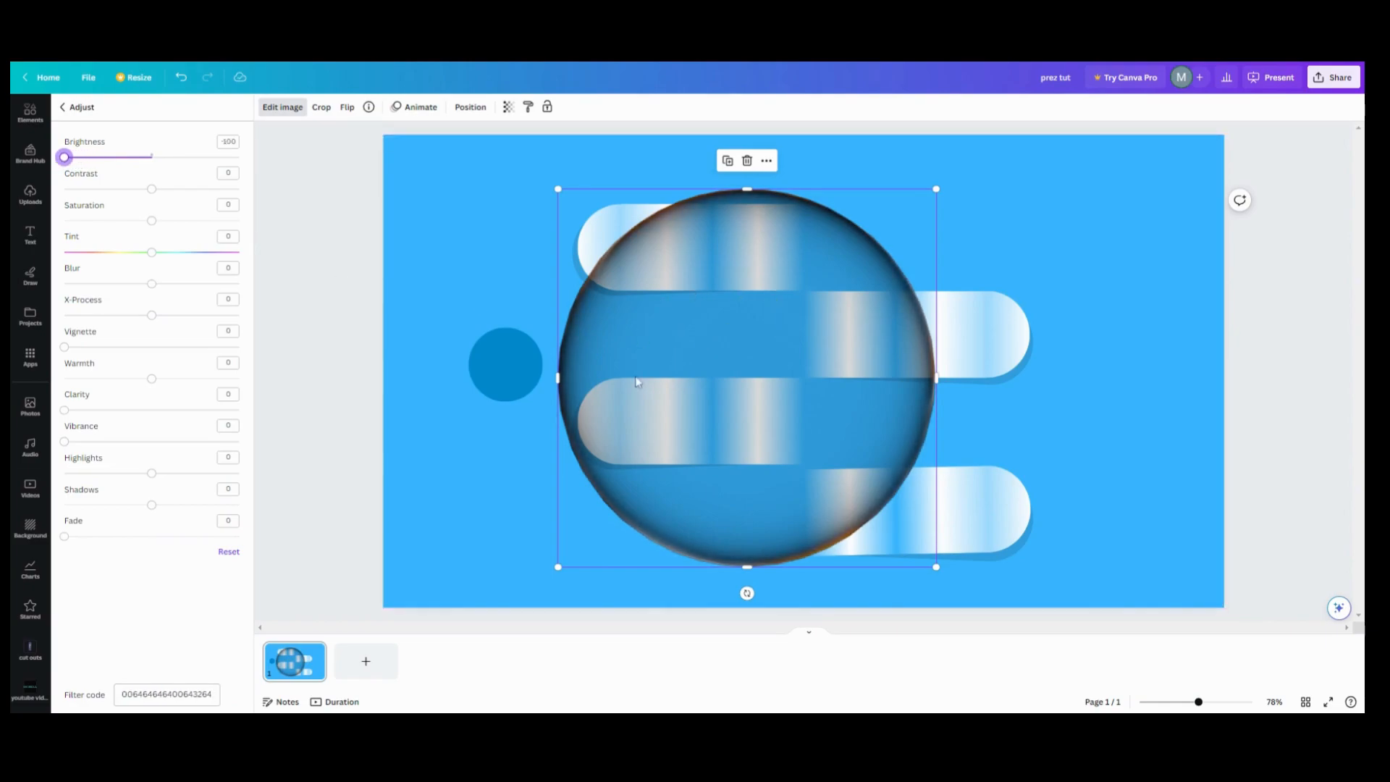
left_click_drag(557, 190, 804, 590)
left_click_drag(891, 532, 499, 369)
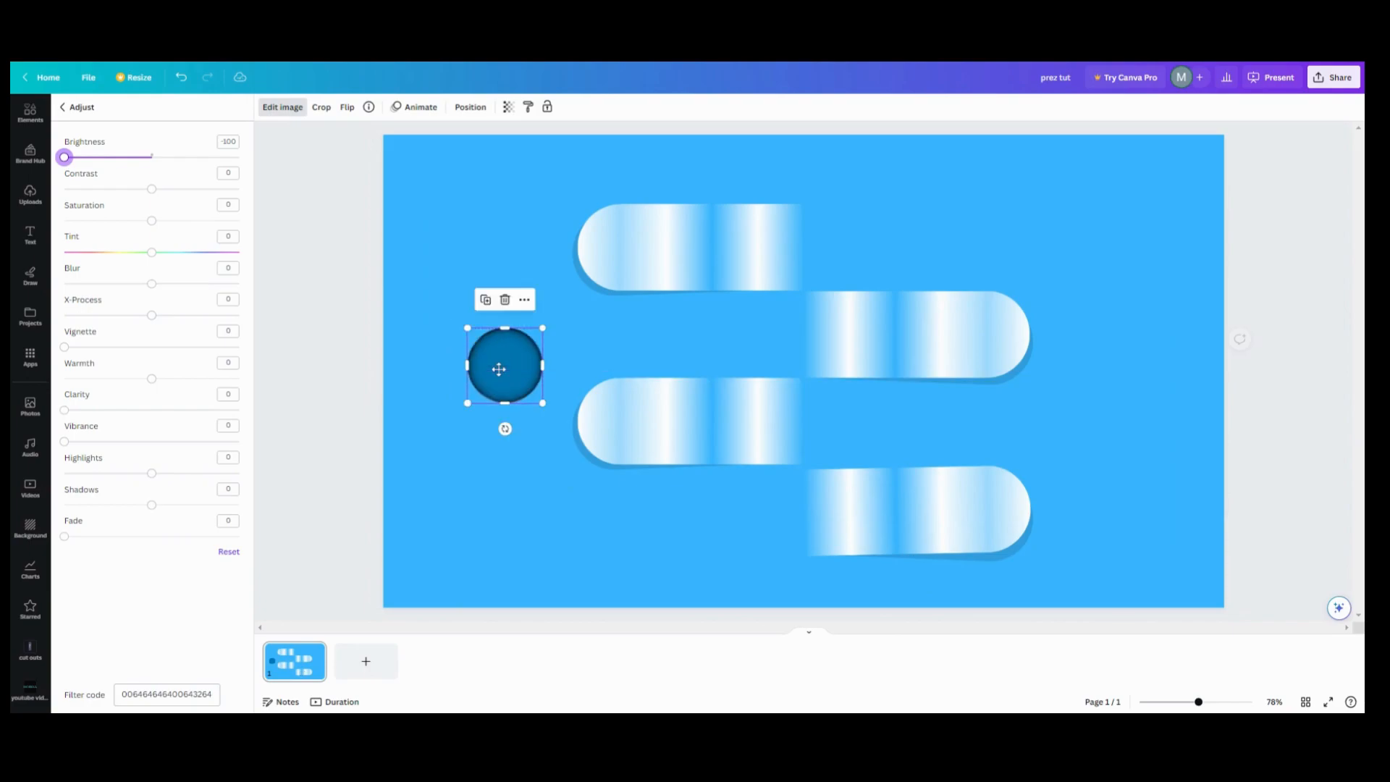
left_click(504, 491)
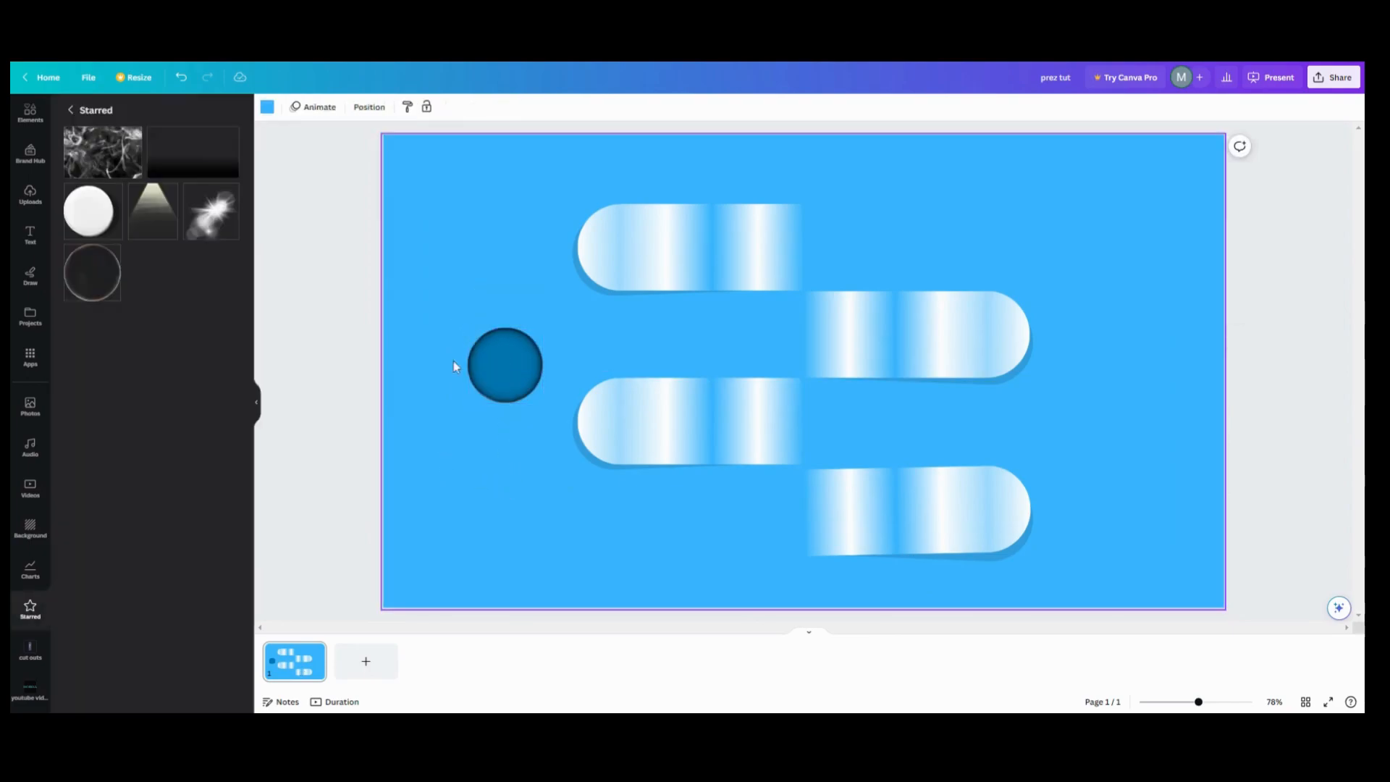
Step: Offset the darkened 3D circle from the blue circle beneath it and recolour the blue circle white
left_click_drag(467, 293, 513, 384)
left_click(499, 333)
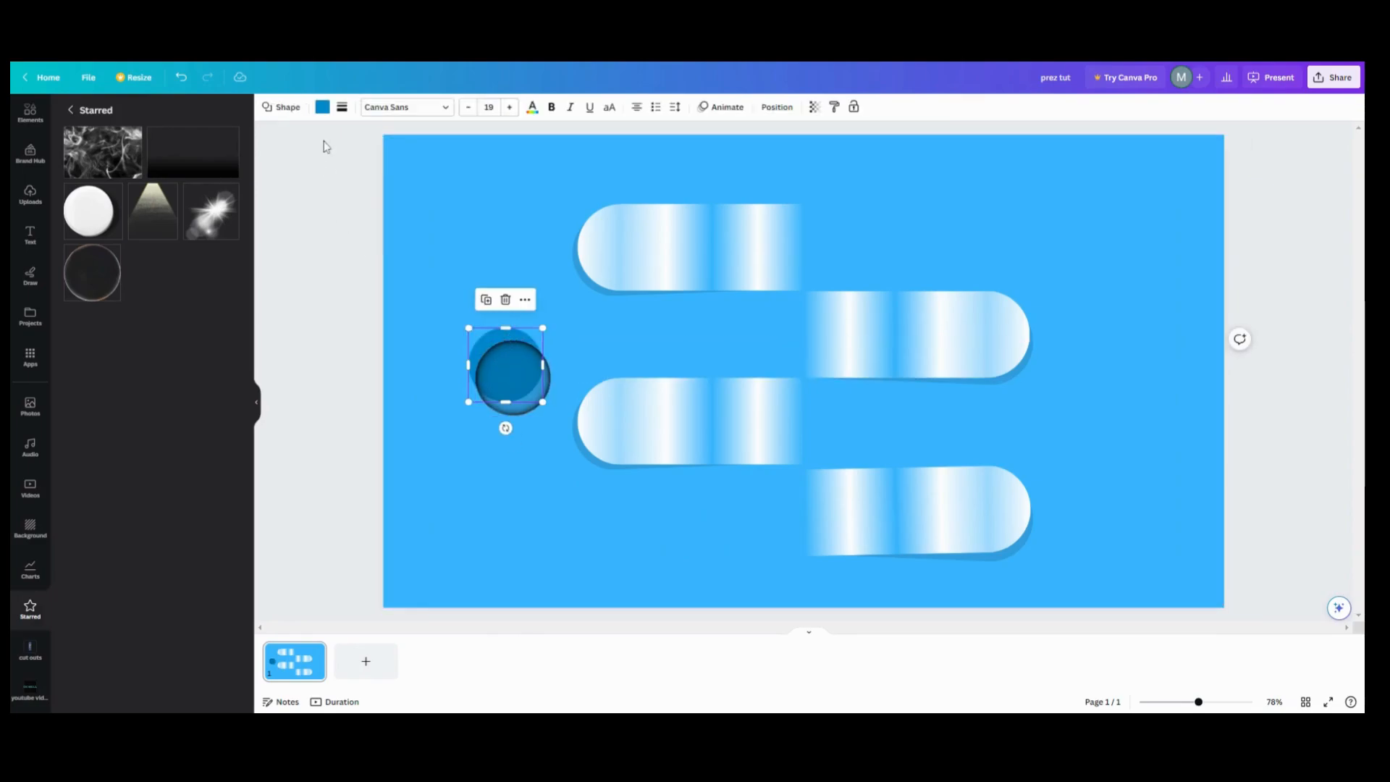
left_click(323, 108)
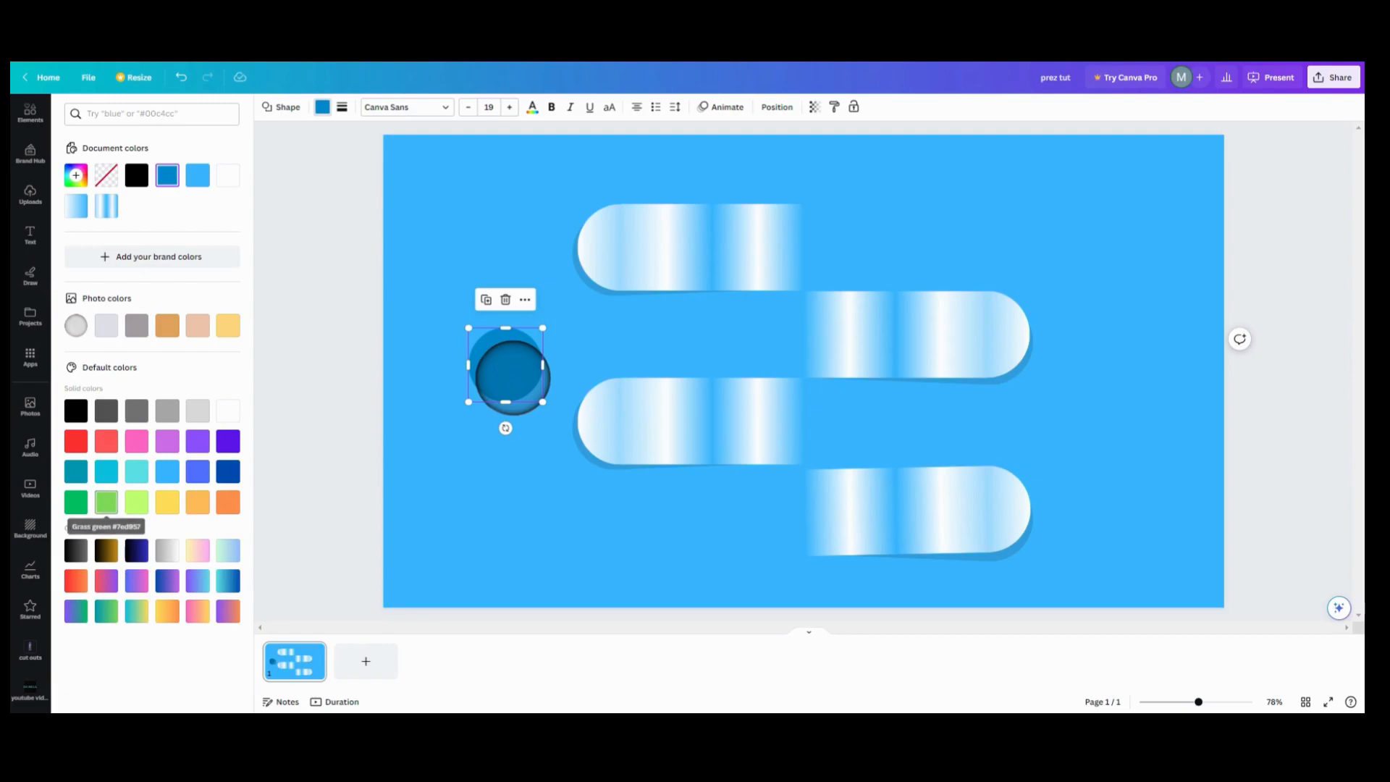
left_click(166, 485)
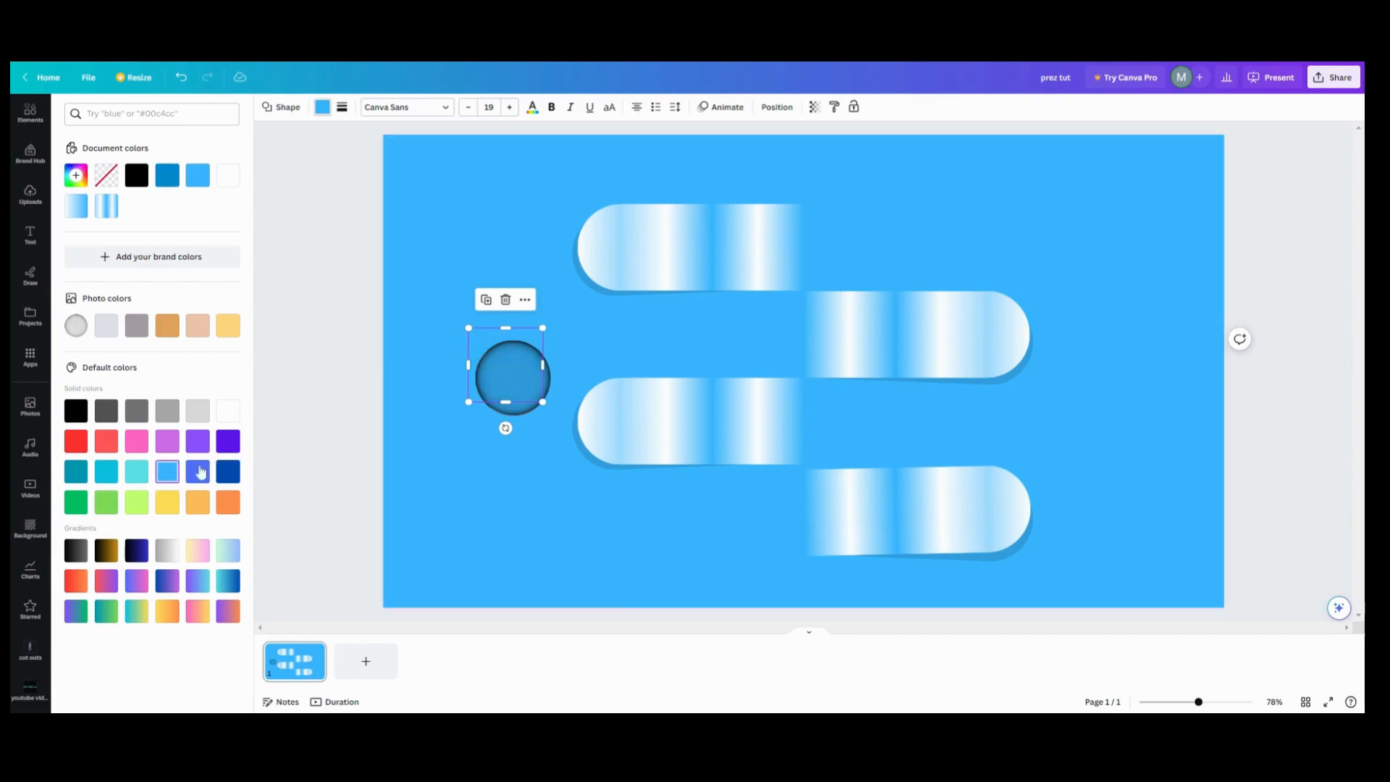
left_click(144, 475)
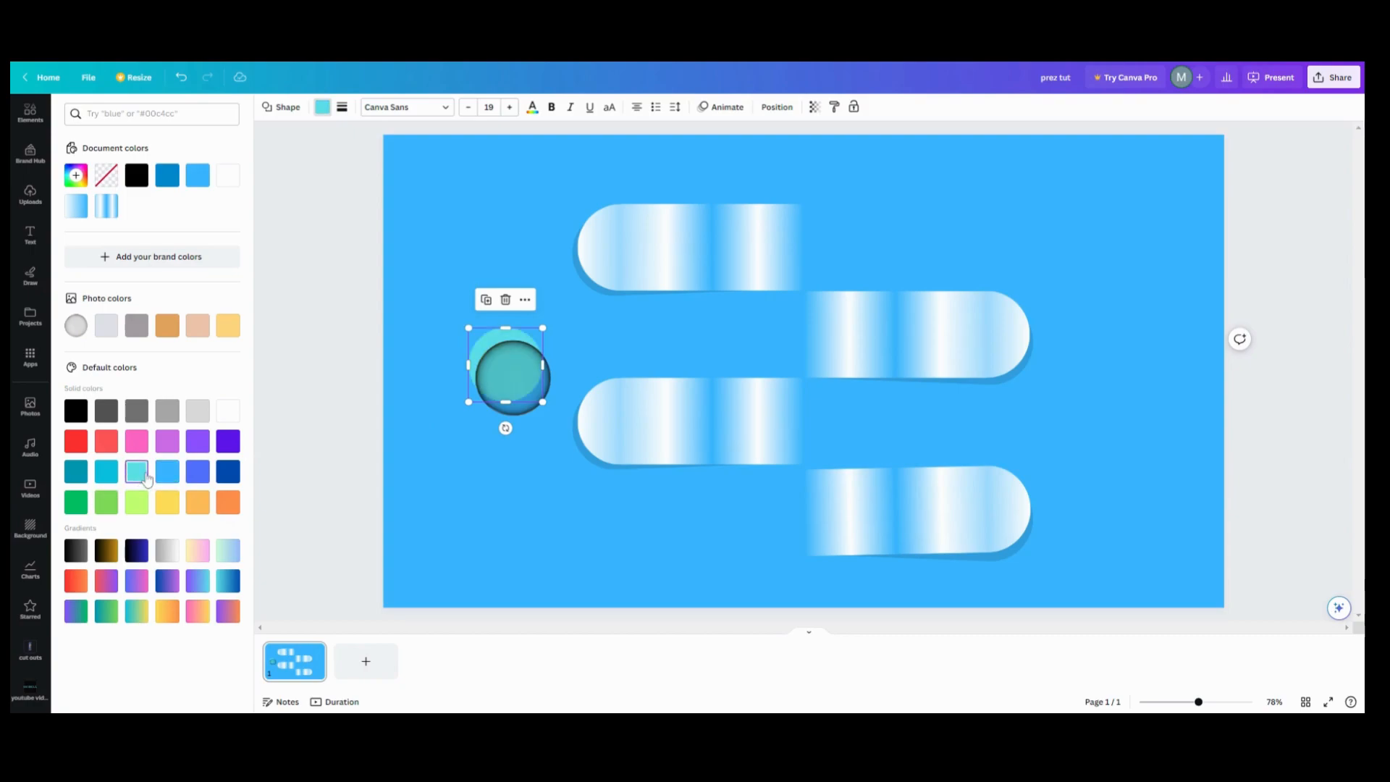
left_click(228, 410)
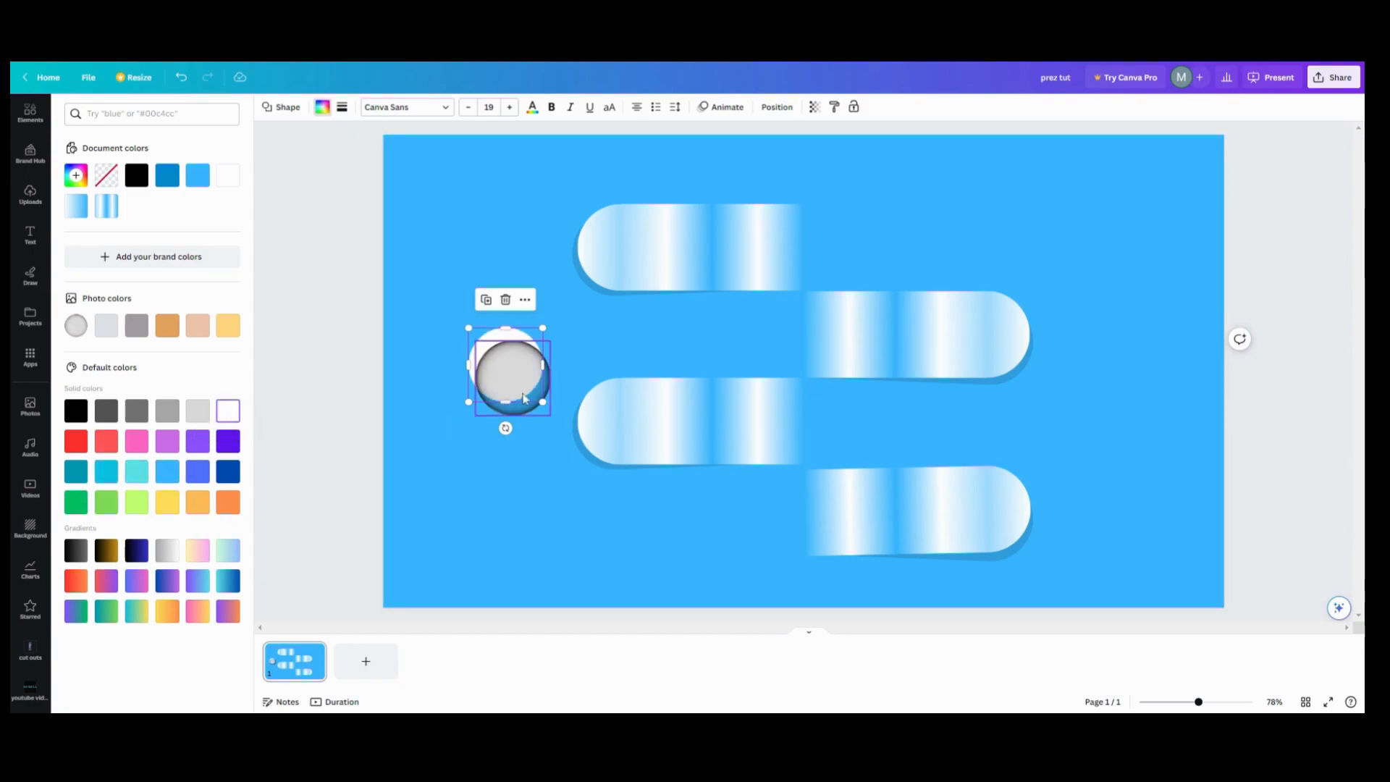
Step: Realign the darkened 3D circle over the white circle and select both
left_click_drag(523, 393, 515, 382)
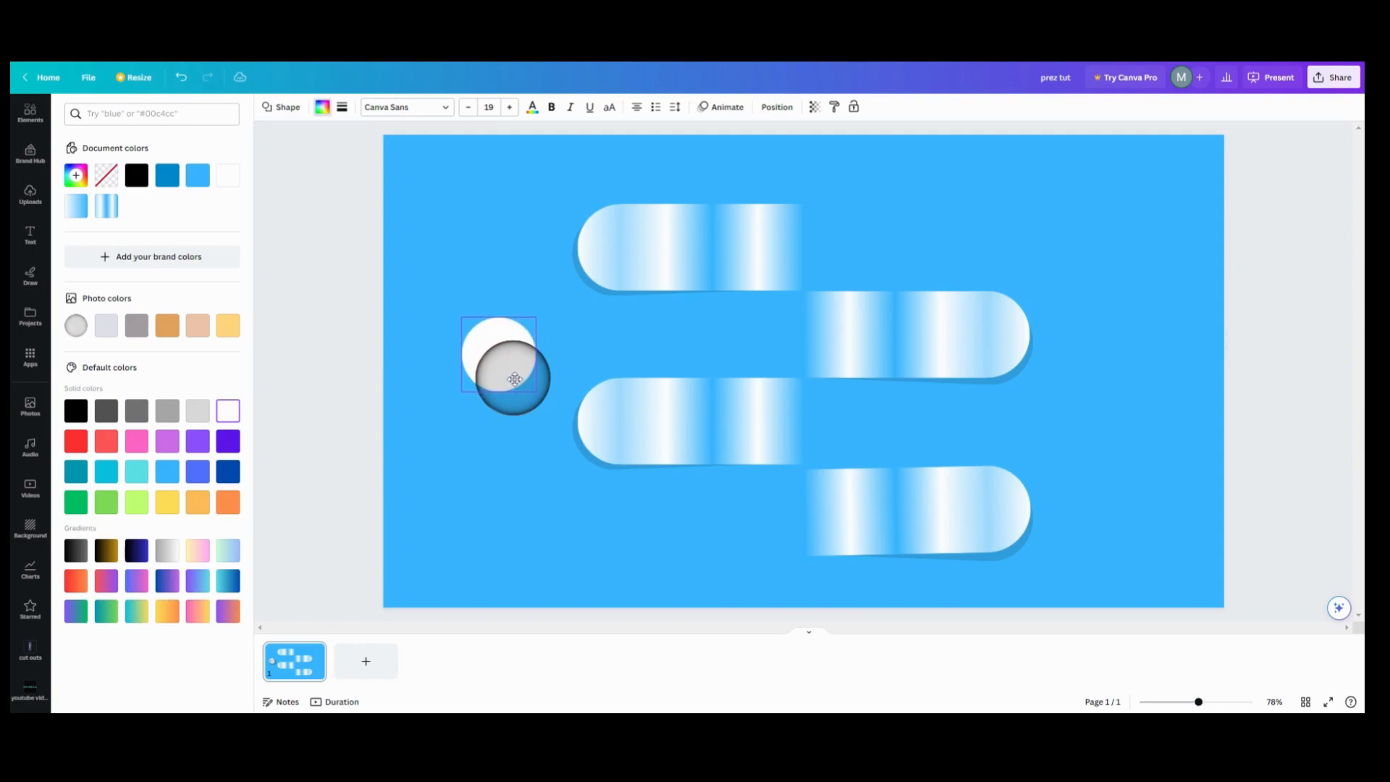
left_click_drag(514, 393, 509, 382)
left_click_drag(450, 302, 539, 395)
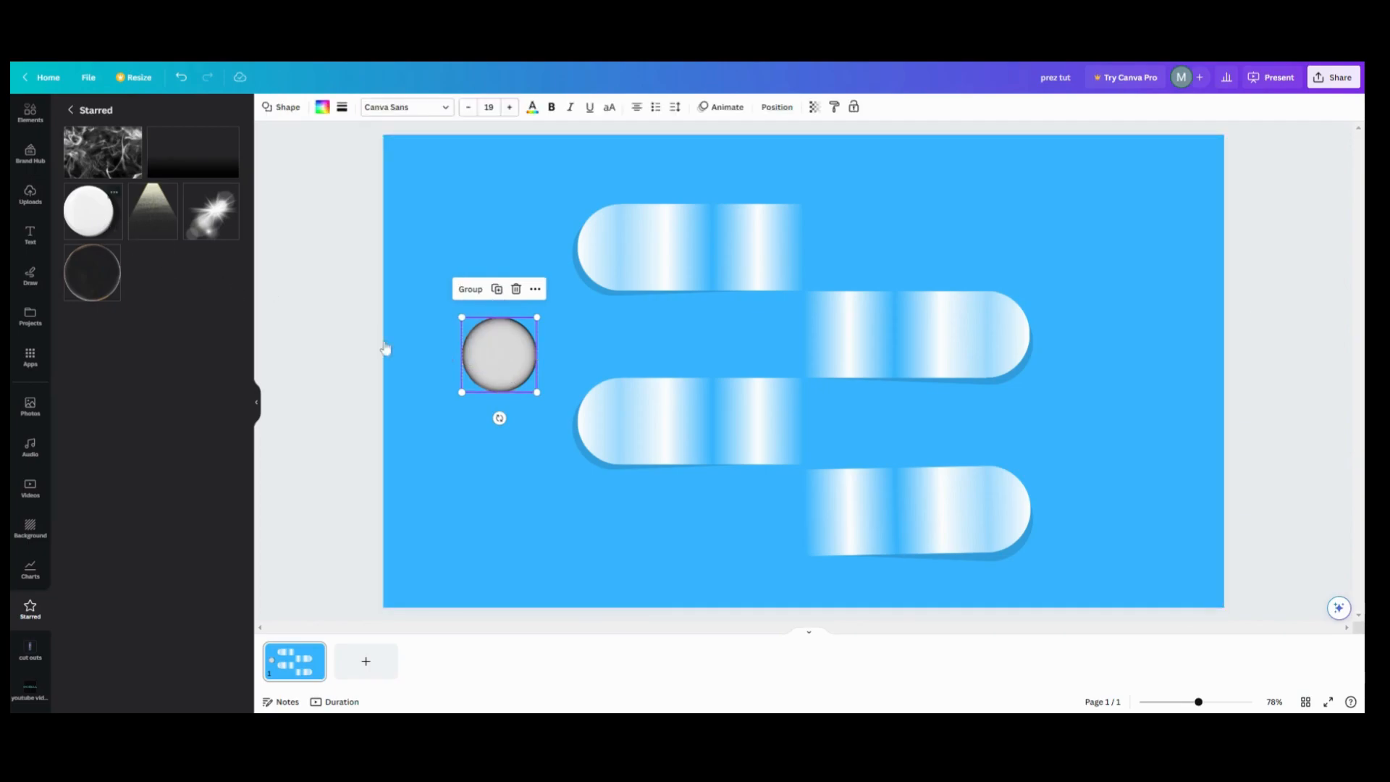
Step: Insert the starred white 3D disc, shrink it to fit the top-row bar's rounded end, and set it aside in the slide's upper-left area
left_click_drag(606, 184, 932, 495)
left_click_drag(977, 539, 635, 257)
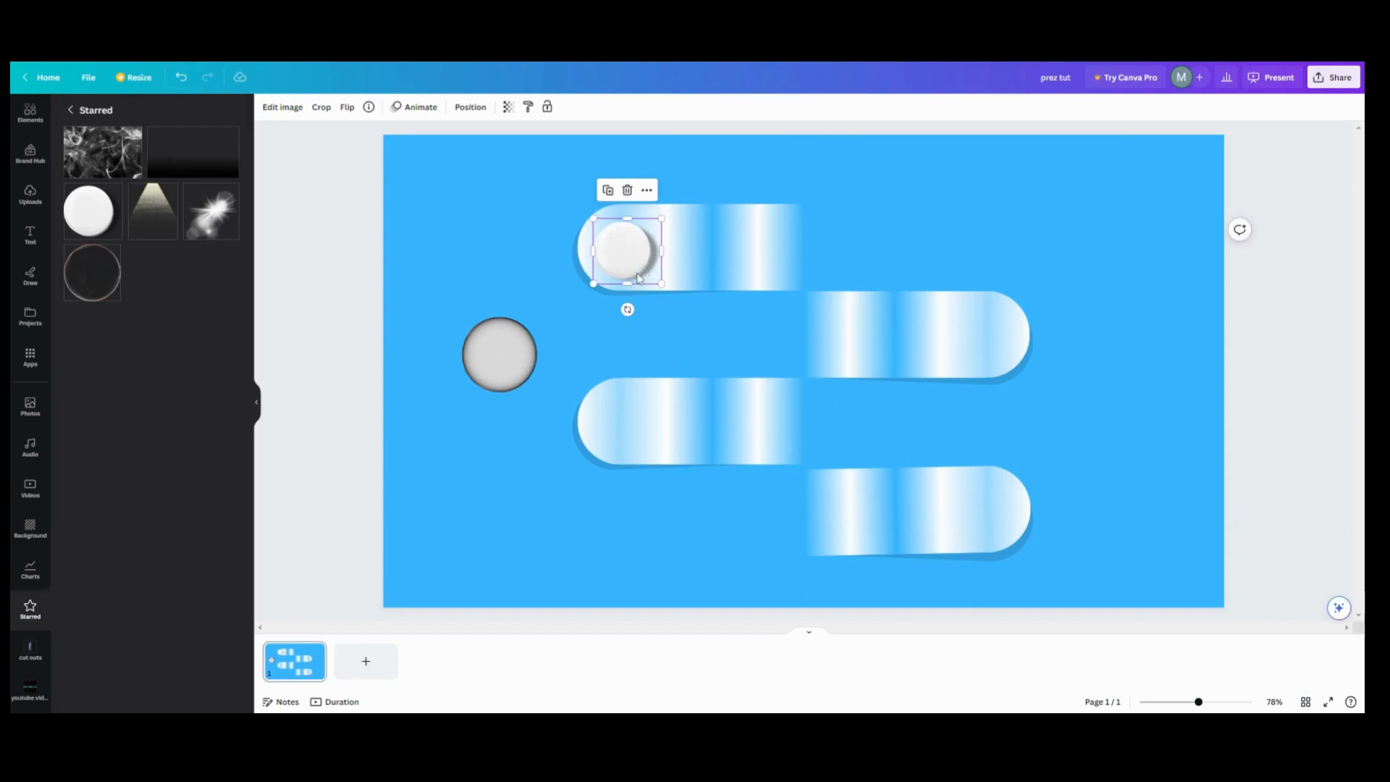
left_click_drag(635, 263, 486, 217)
Step: Group the white circle with its darkened 3D overlay and fit the group inside the top-row bar's rounded end
left_click_drag(438, 312, 631, 249)
left_click(470, 289)
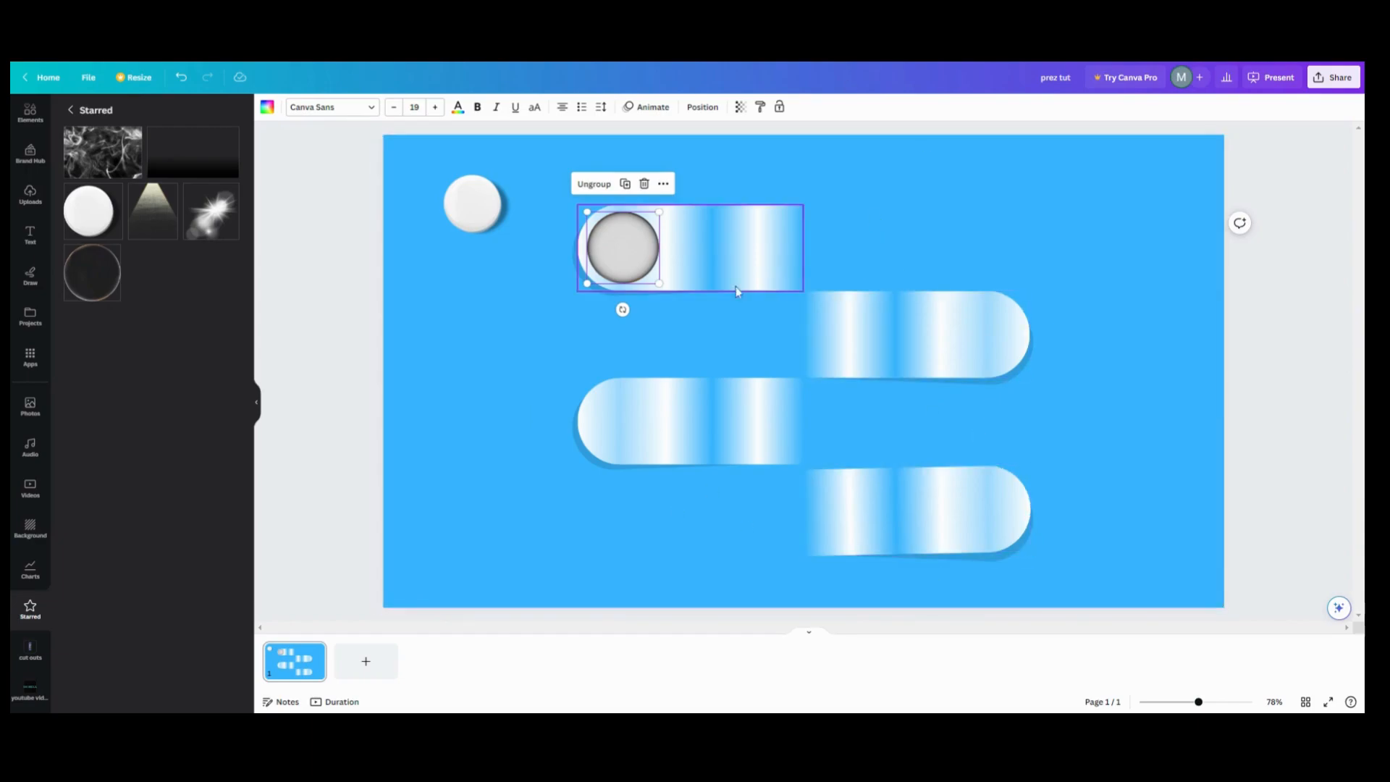
Step: Duplicate the grouped grey circle and place the copy in the second-row bar's rounded end
left_click(625, 231)
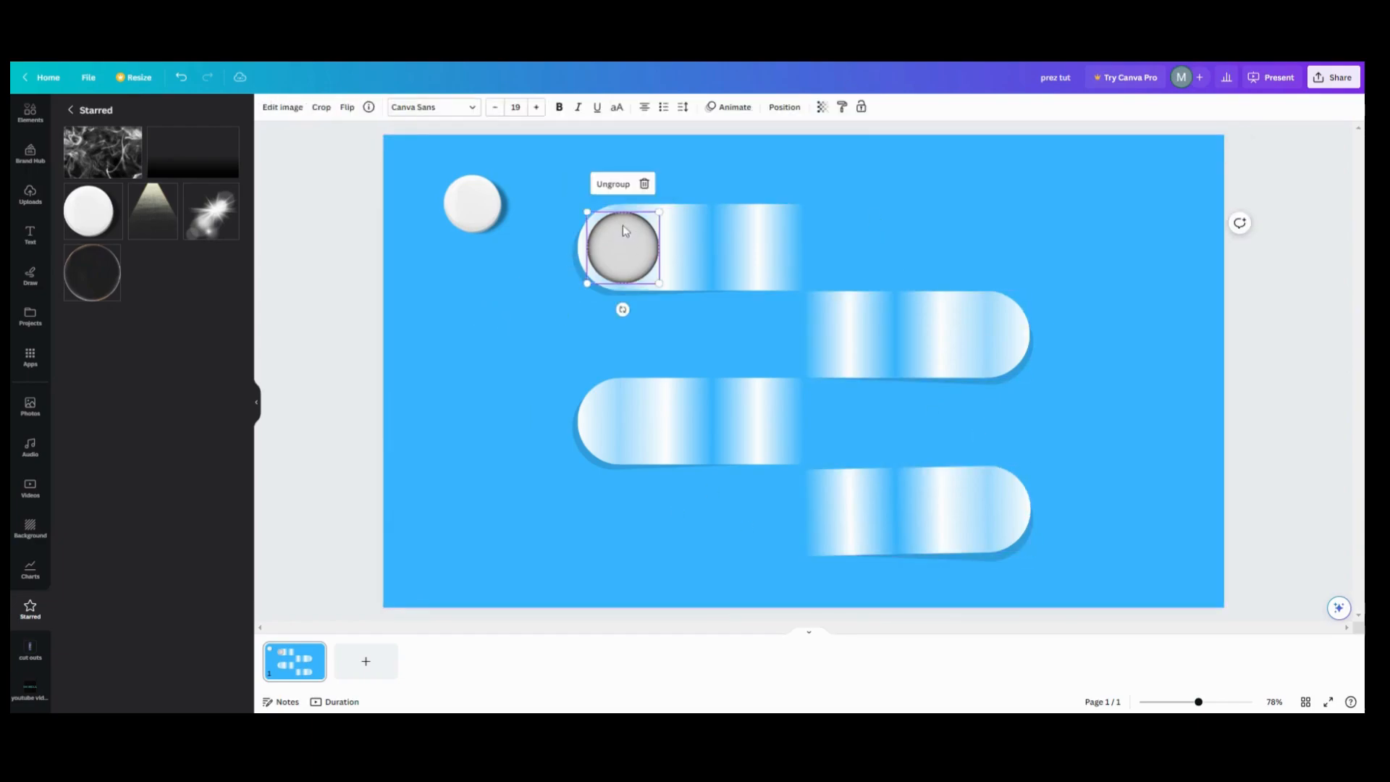
left_click(780, 113)
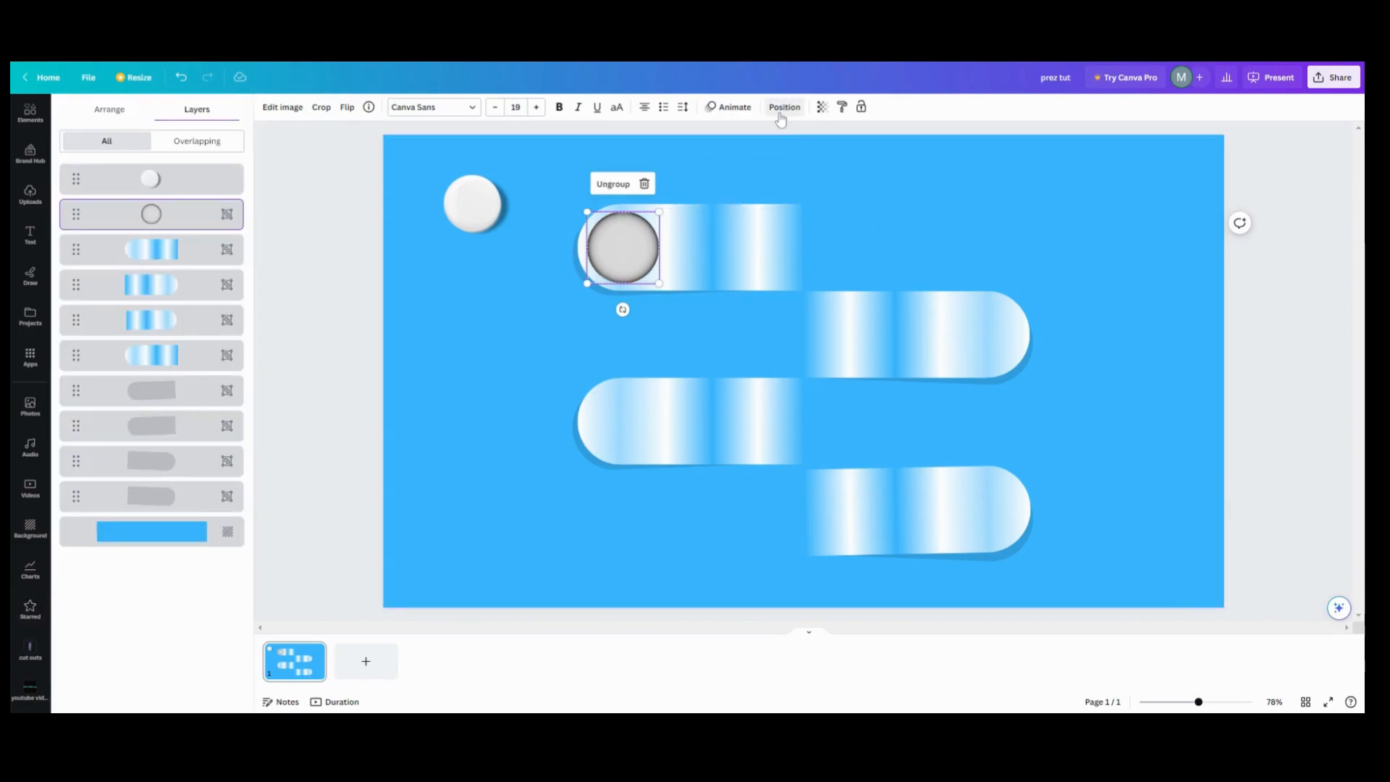
left_click(166, 214)
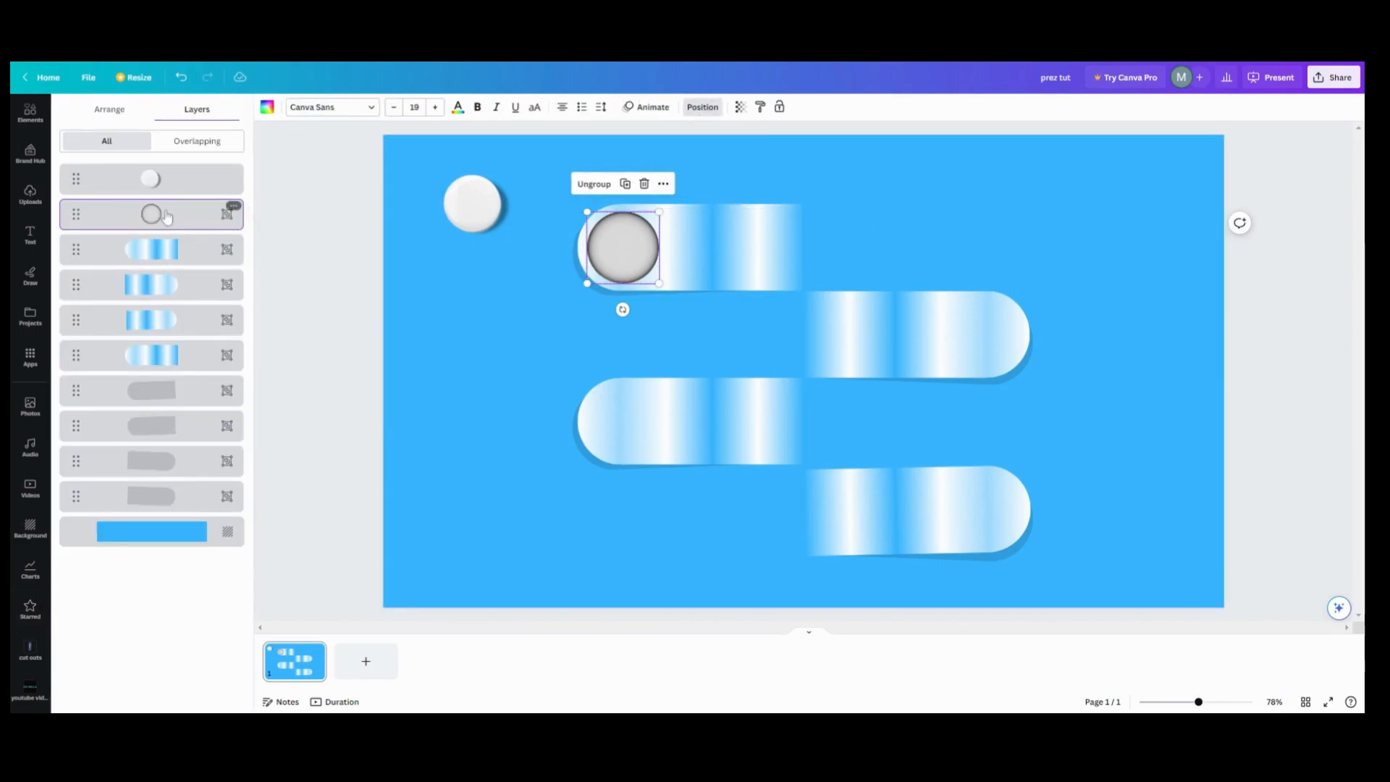
left_click(625, 184)
left_click_drag(629, 233, 981, 314)
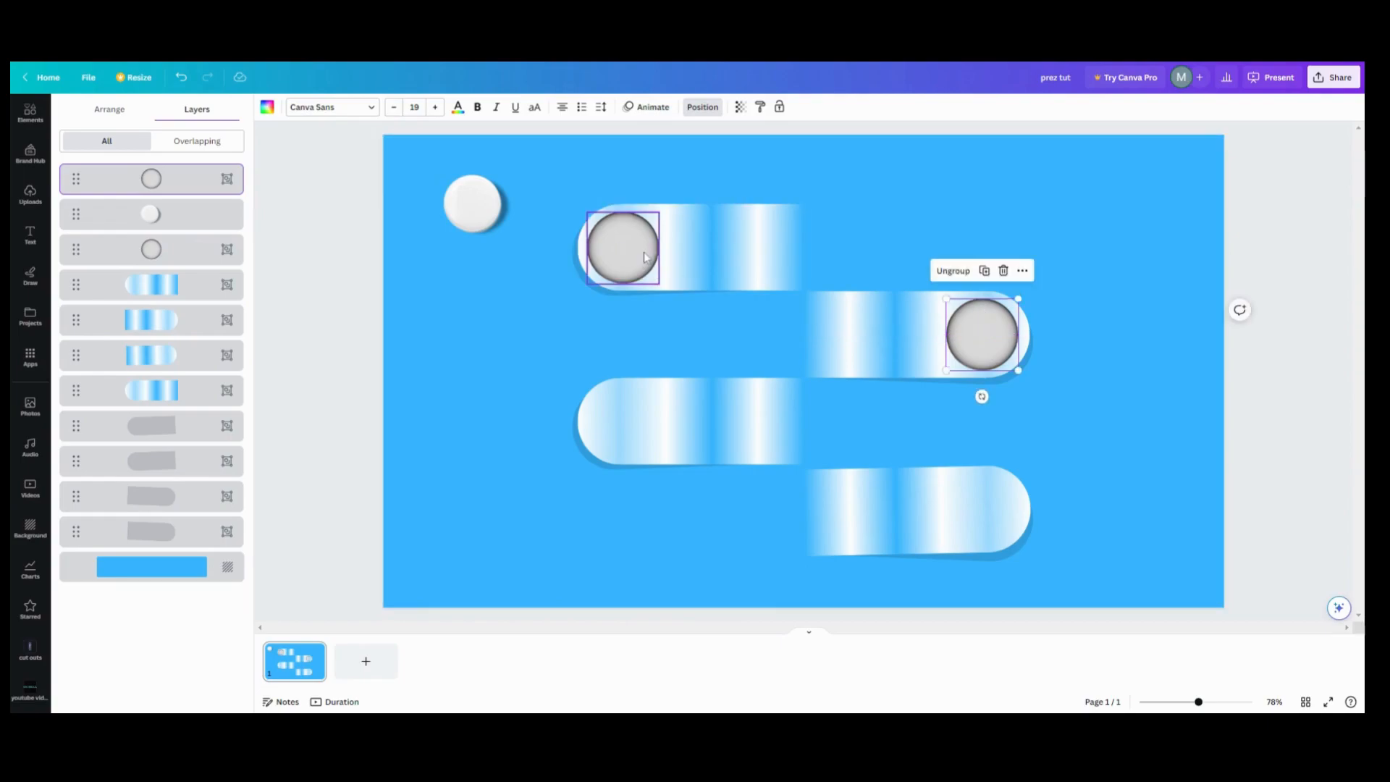
Step: Duplicate the grouped grey circle into the rounded ends of the fourth-row and third-row bars
left_click(984, 271)
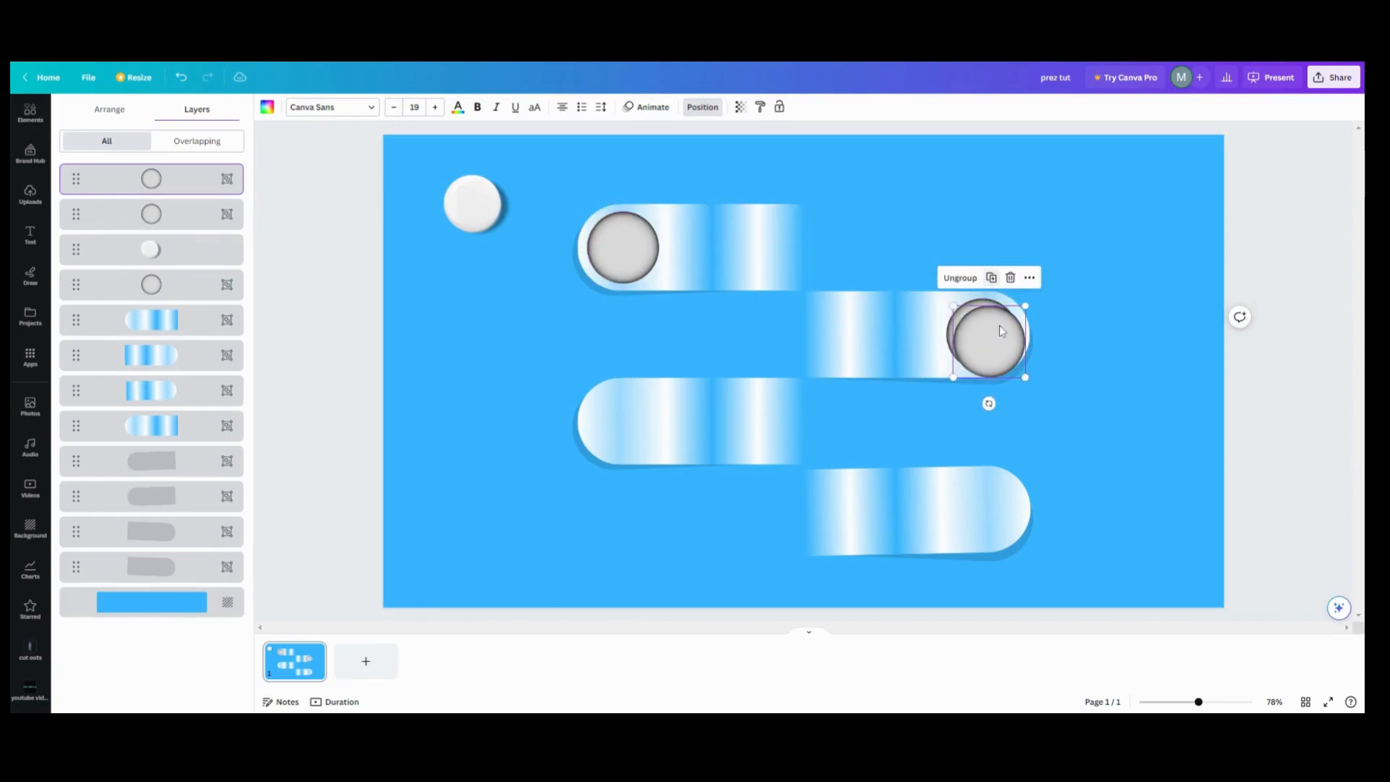
left_click_drag(989, 333, 989, 508)
left_click(615, 250)
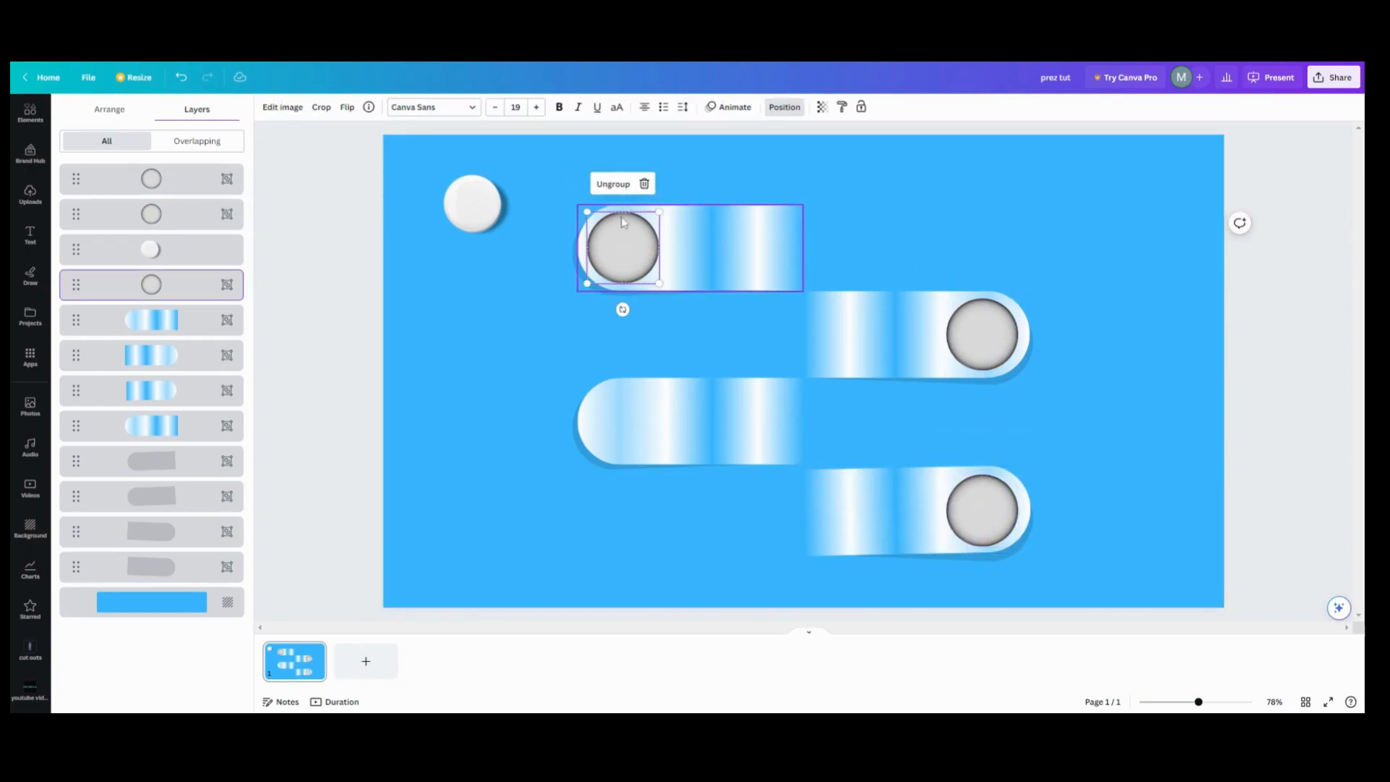
left_click(125, 221)
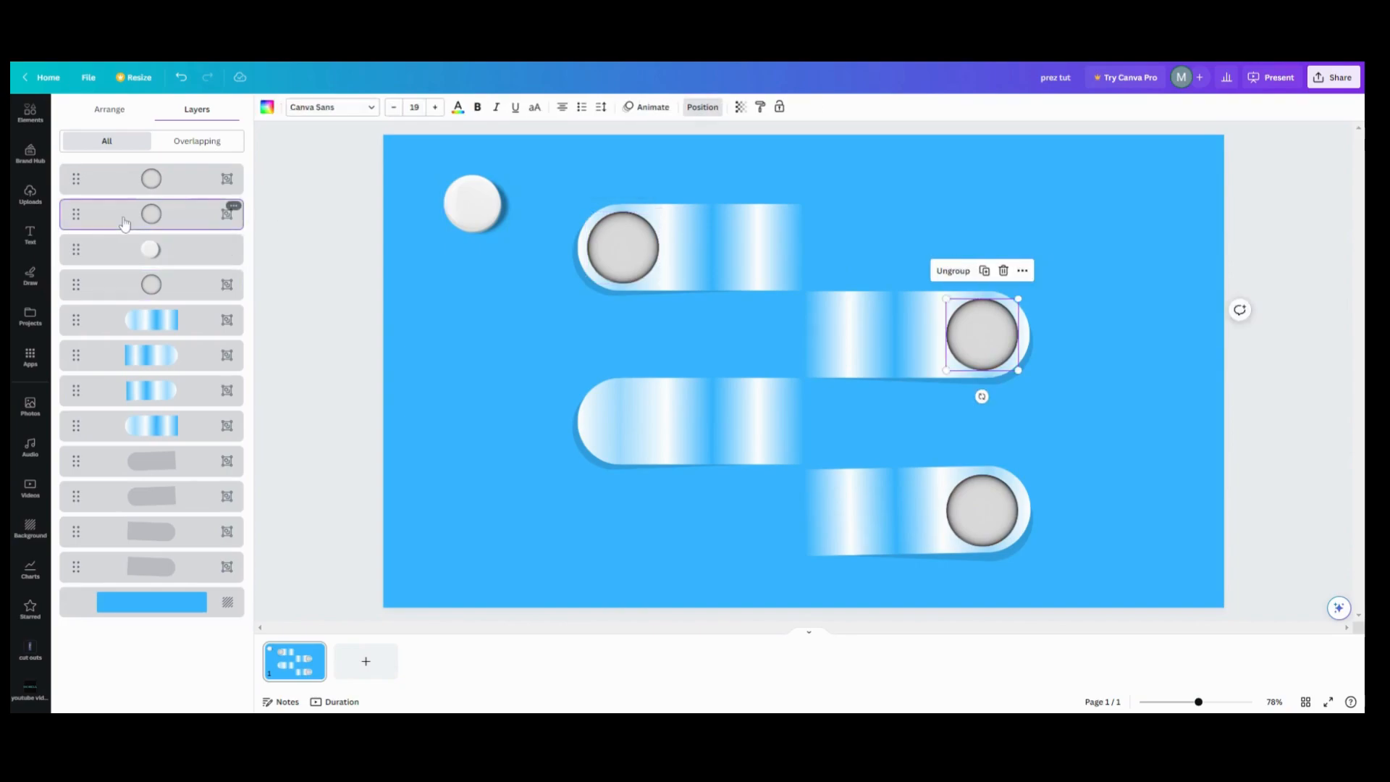
left_click(124, 189)
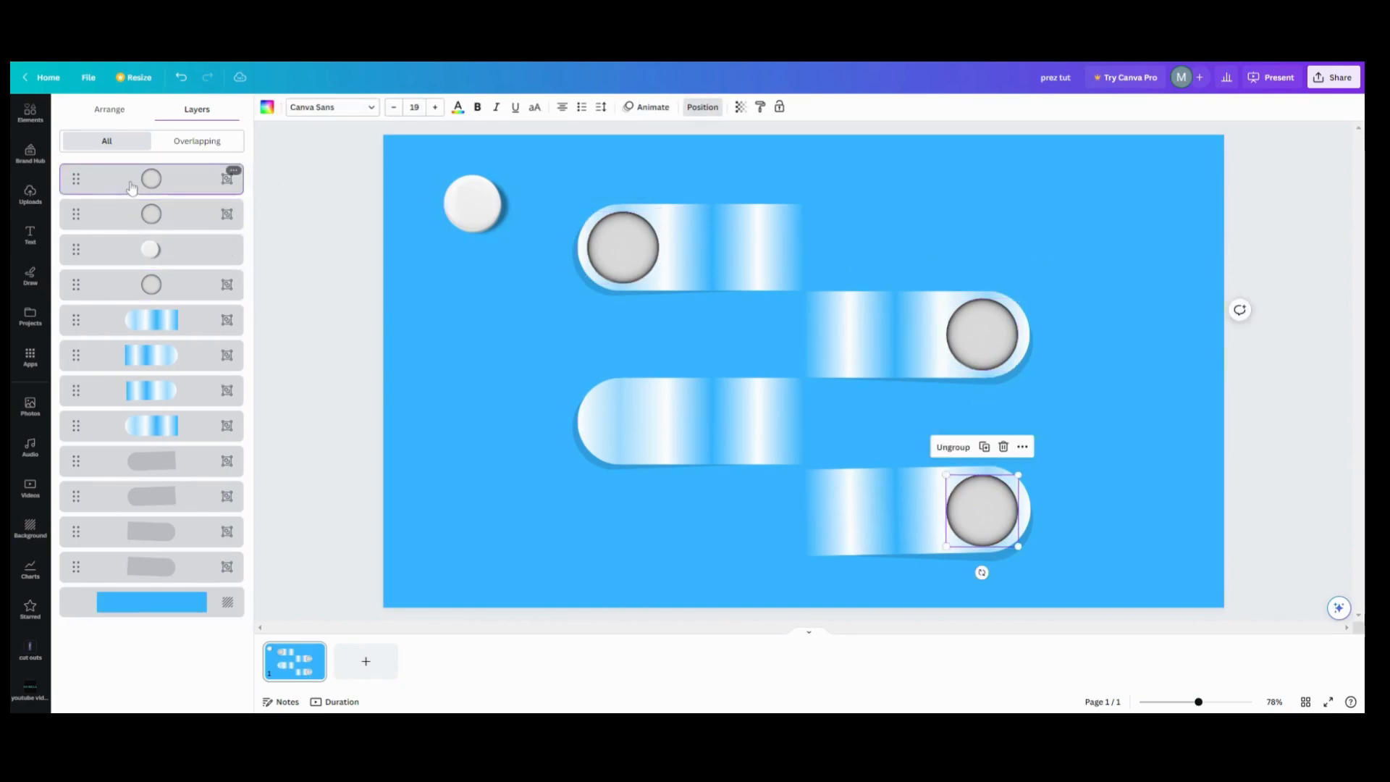
left_click(151, 295)
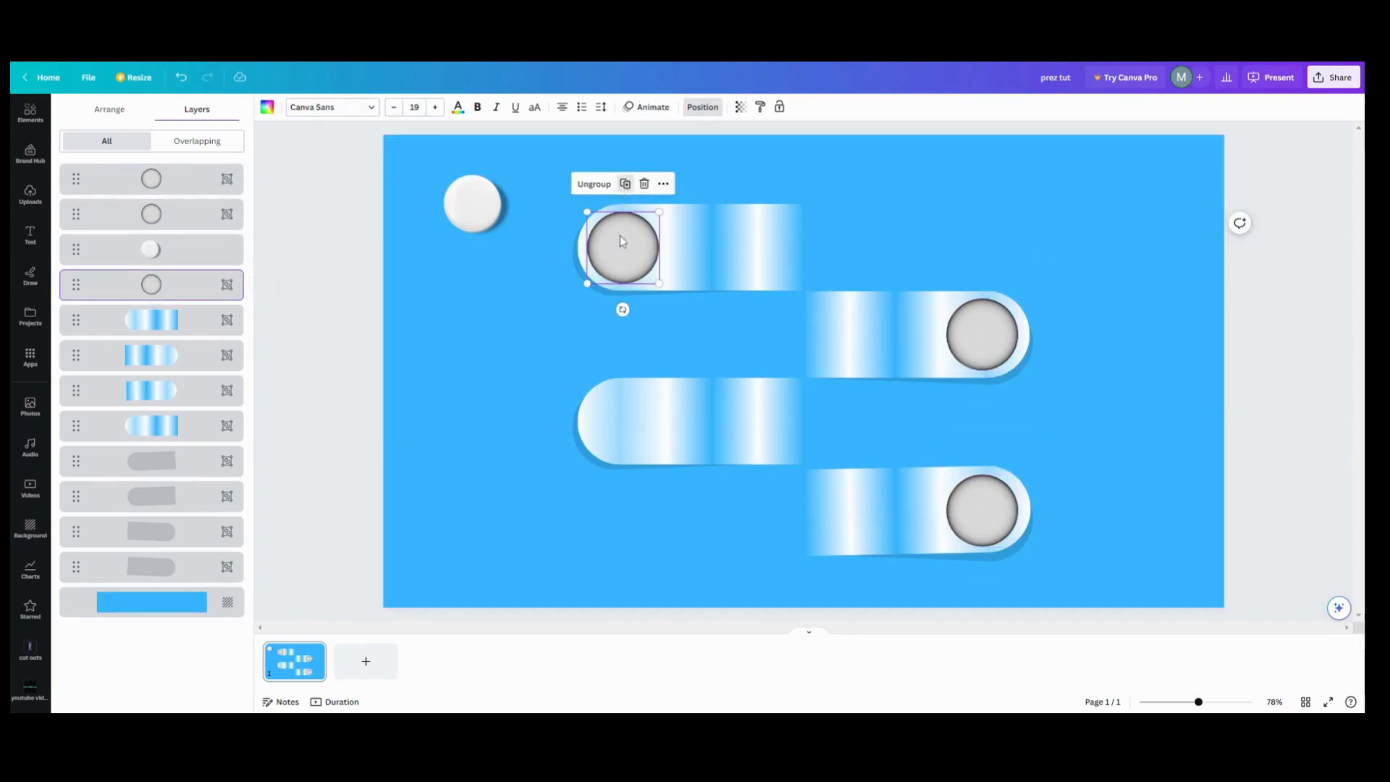
key("ctrl+d")
left_click_drag(622, 242, 613, 404)
left_click(516, 380)
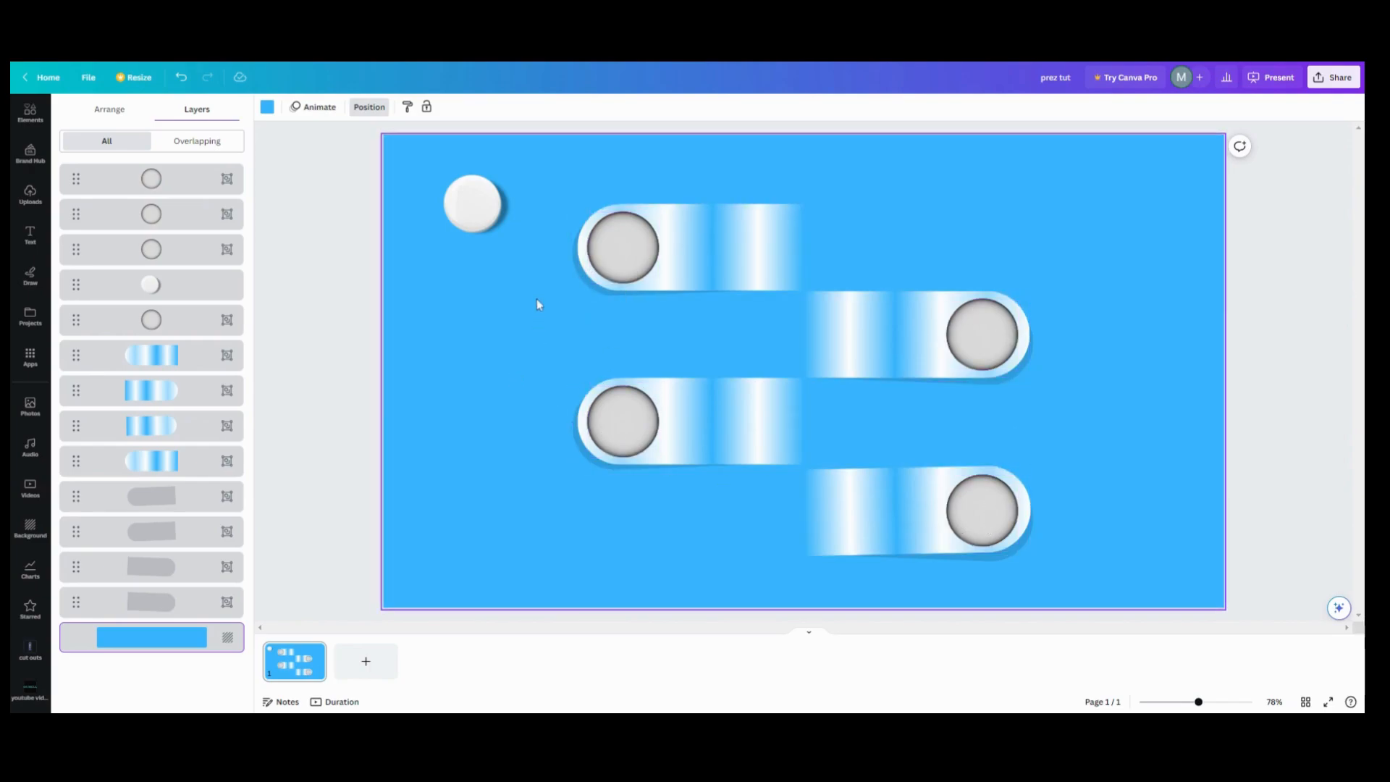
Step: Insert the "Authentic Leather / Blue Wood" font combination and place an ungrouped copy of it beside the top-row bar
left_click(471, 203)
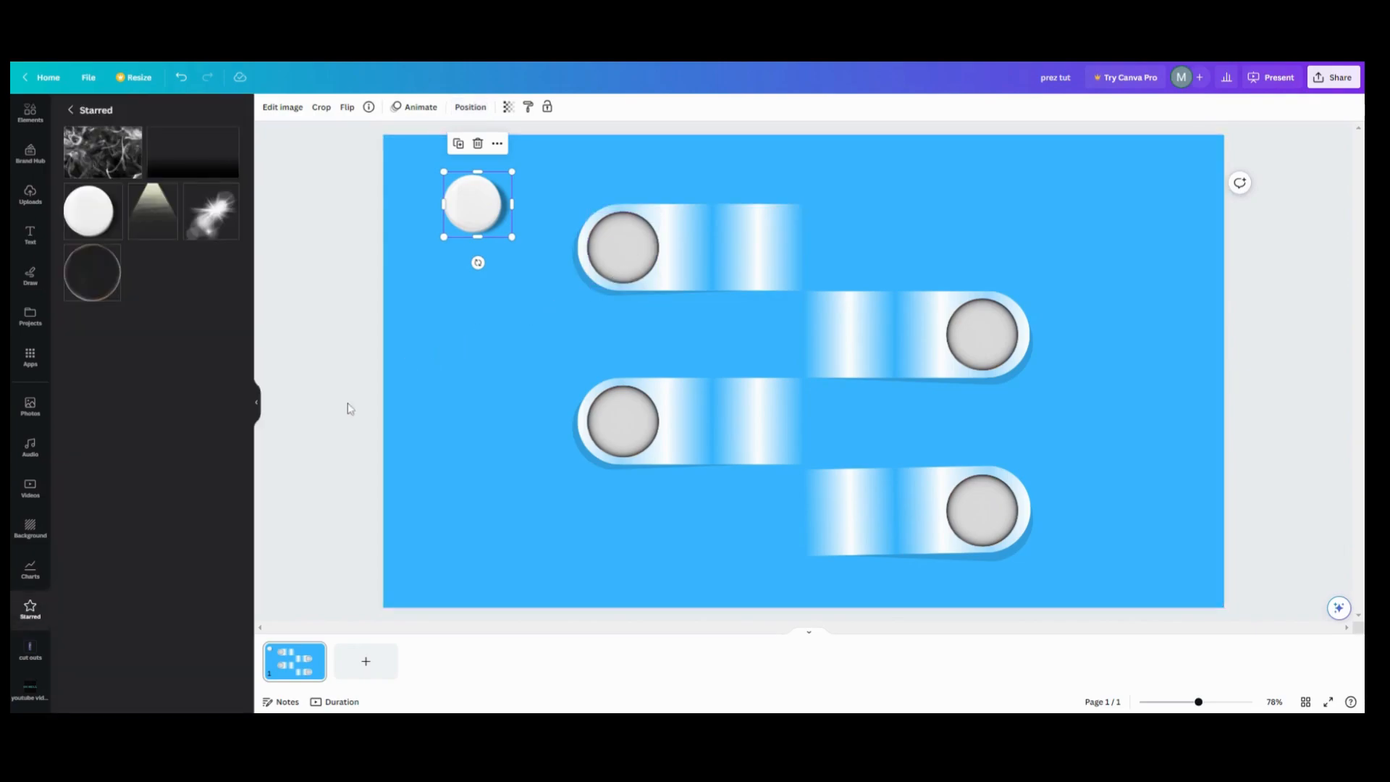
left_click(258, 405)
left_click(33, 236)
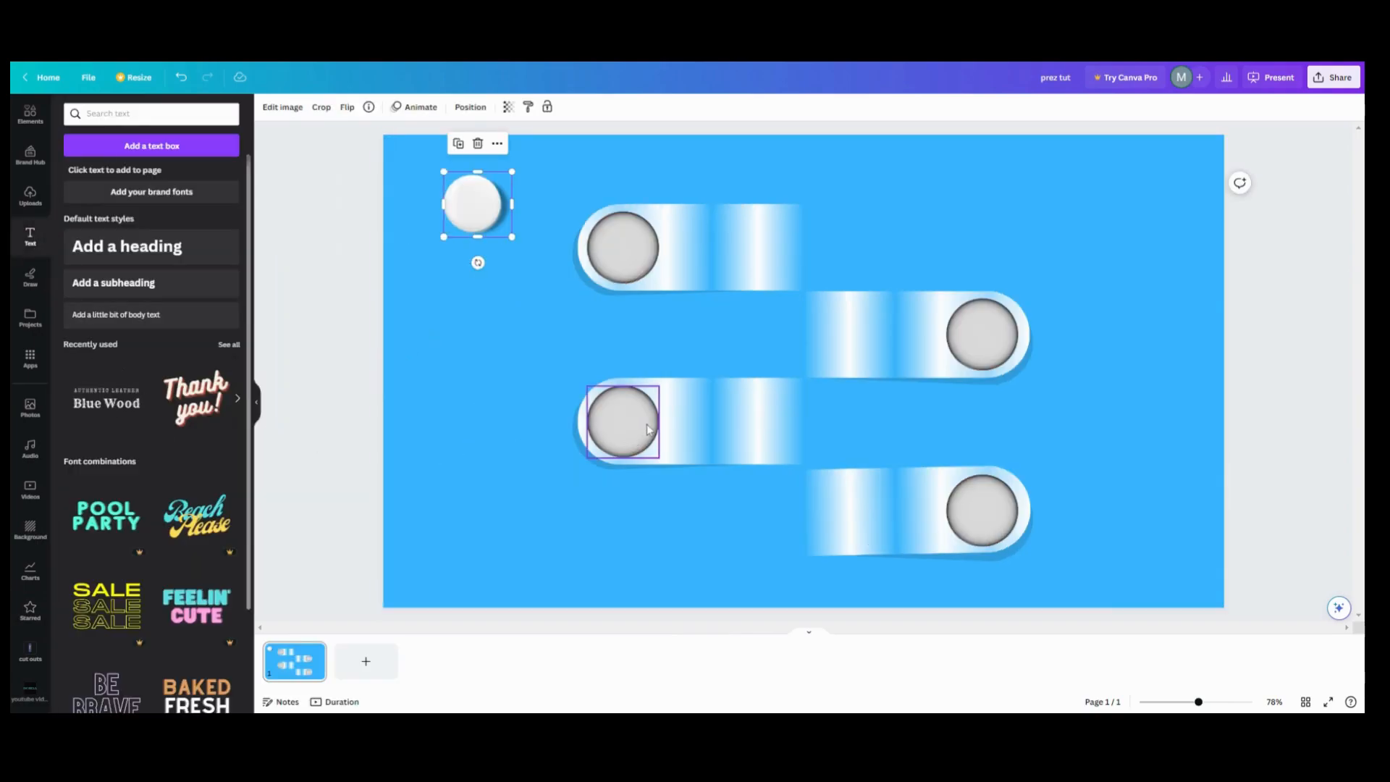
left_click(106, 402)
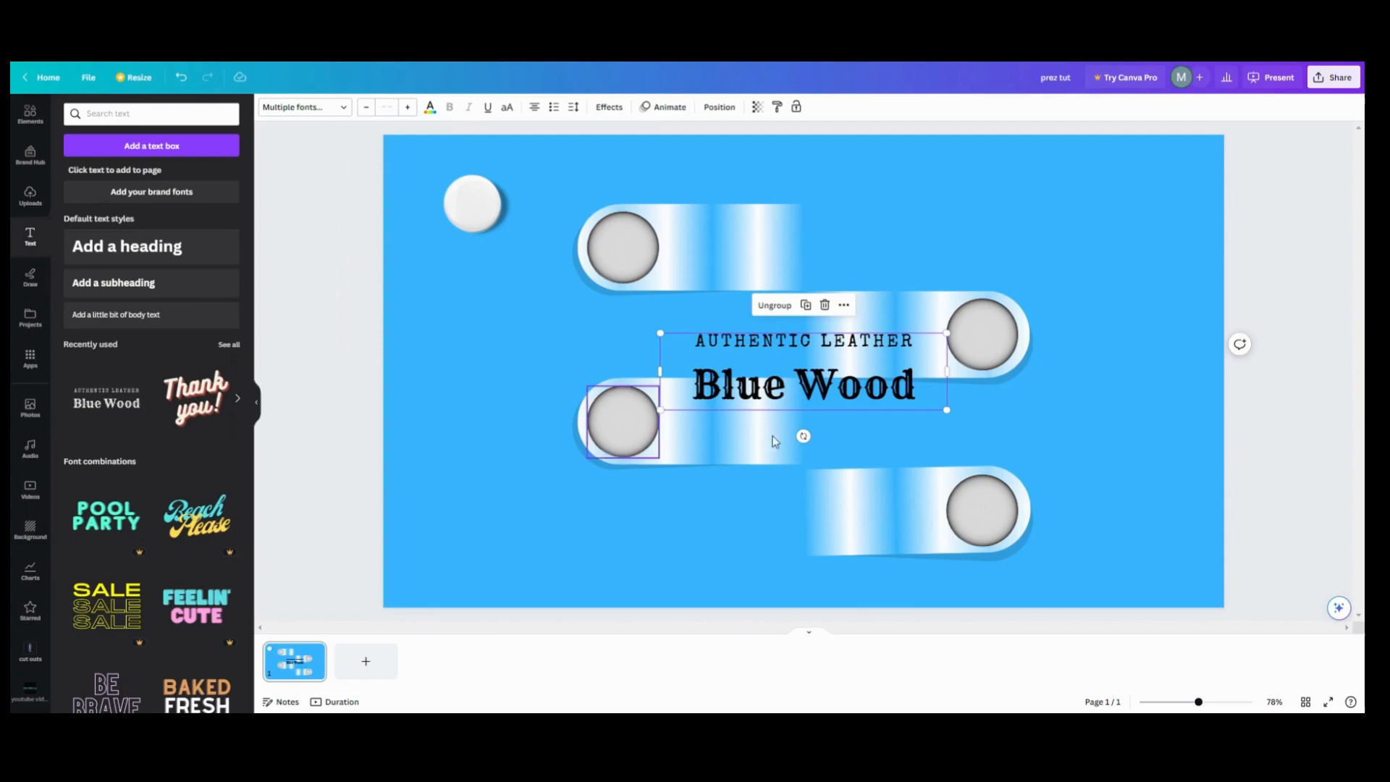
key("ctrl+d")
left_click_drag(853, 383, 938, 236)
left_click(862, 161)
left_click(1147, 254)
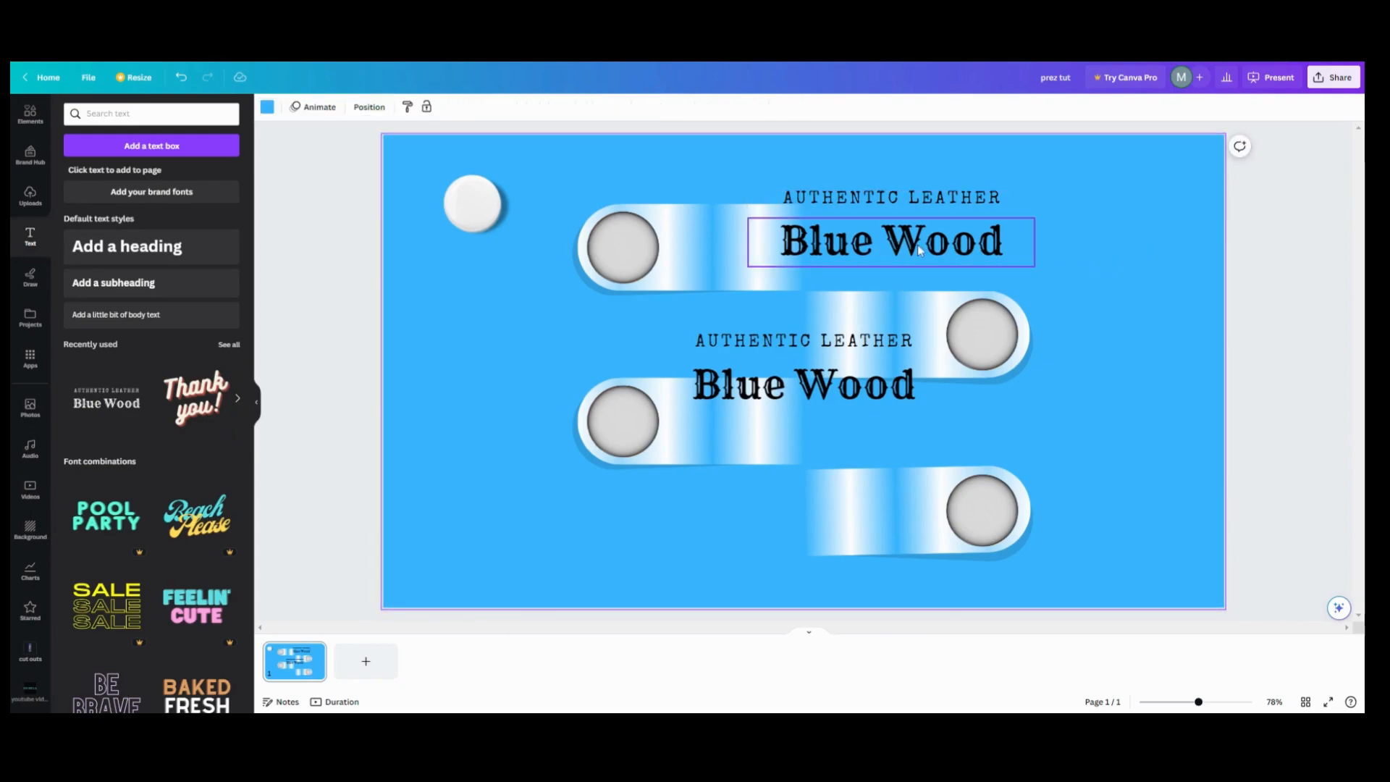
Step: Replace the upper copy's "Blue Wood" text with "1" and center it in the top-row grey circle
left_click(919, 248)
double_click(919, 248)
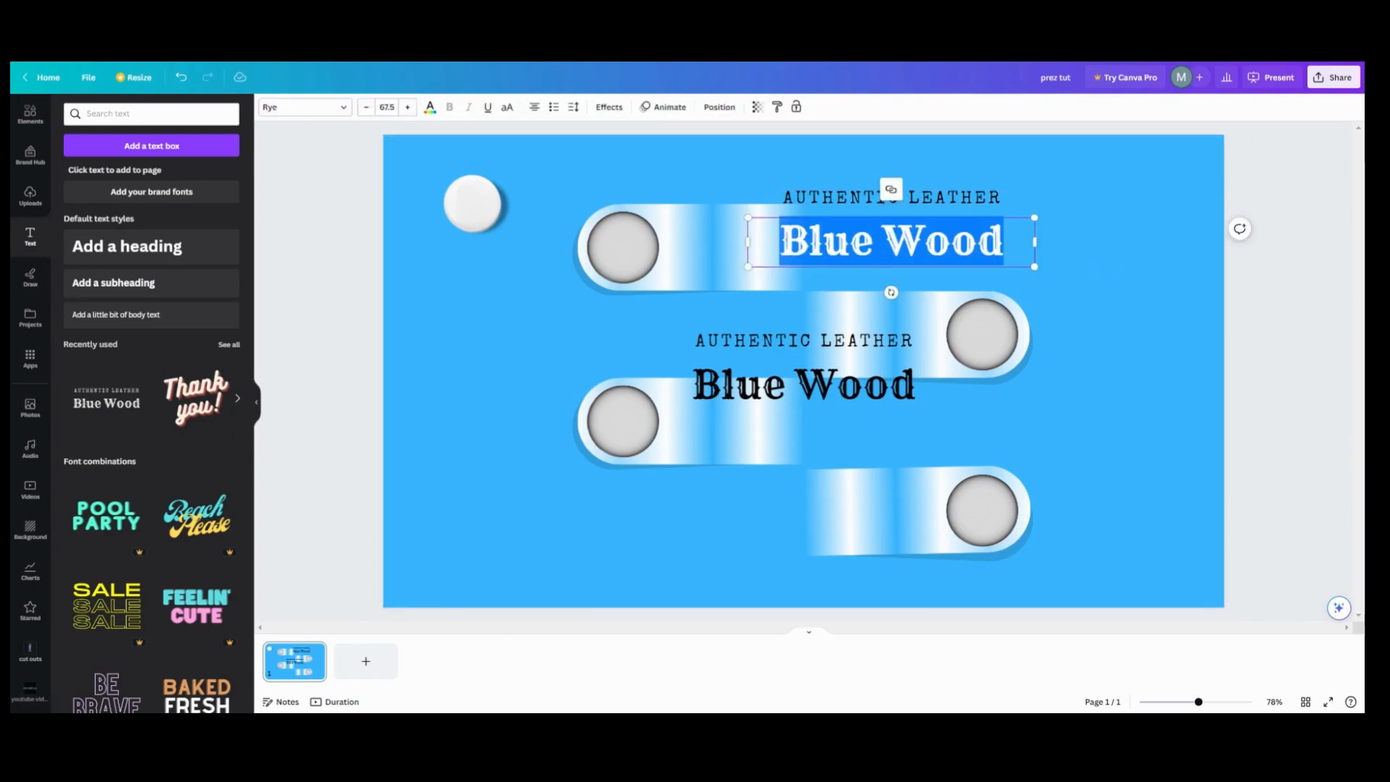
type("1")
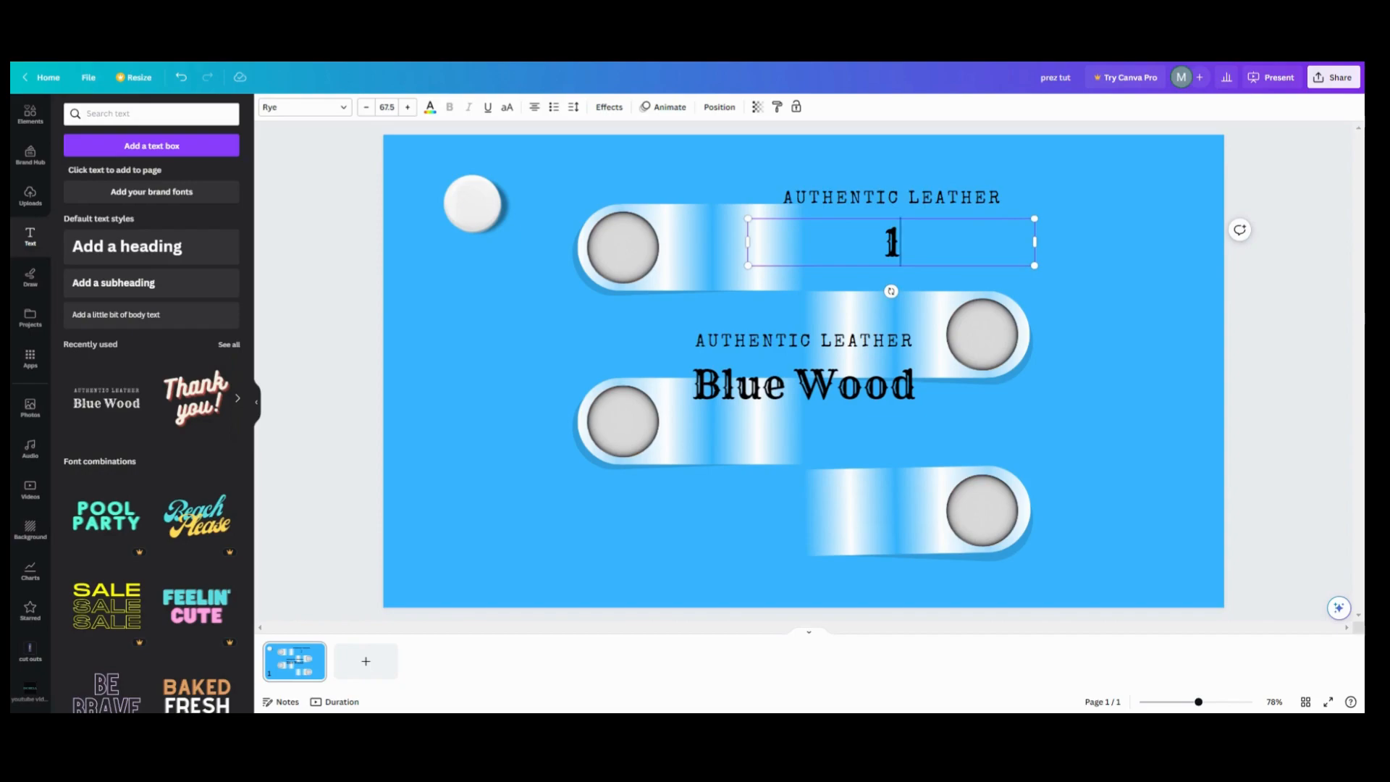
left_click(1149, 293)
left_click_drag(896, 253, 624, 250)
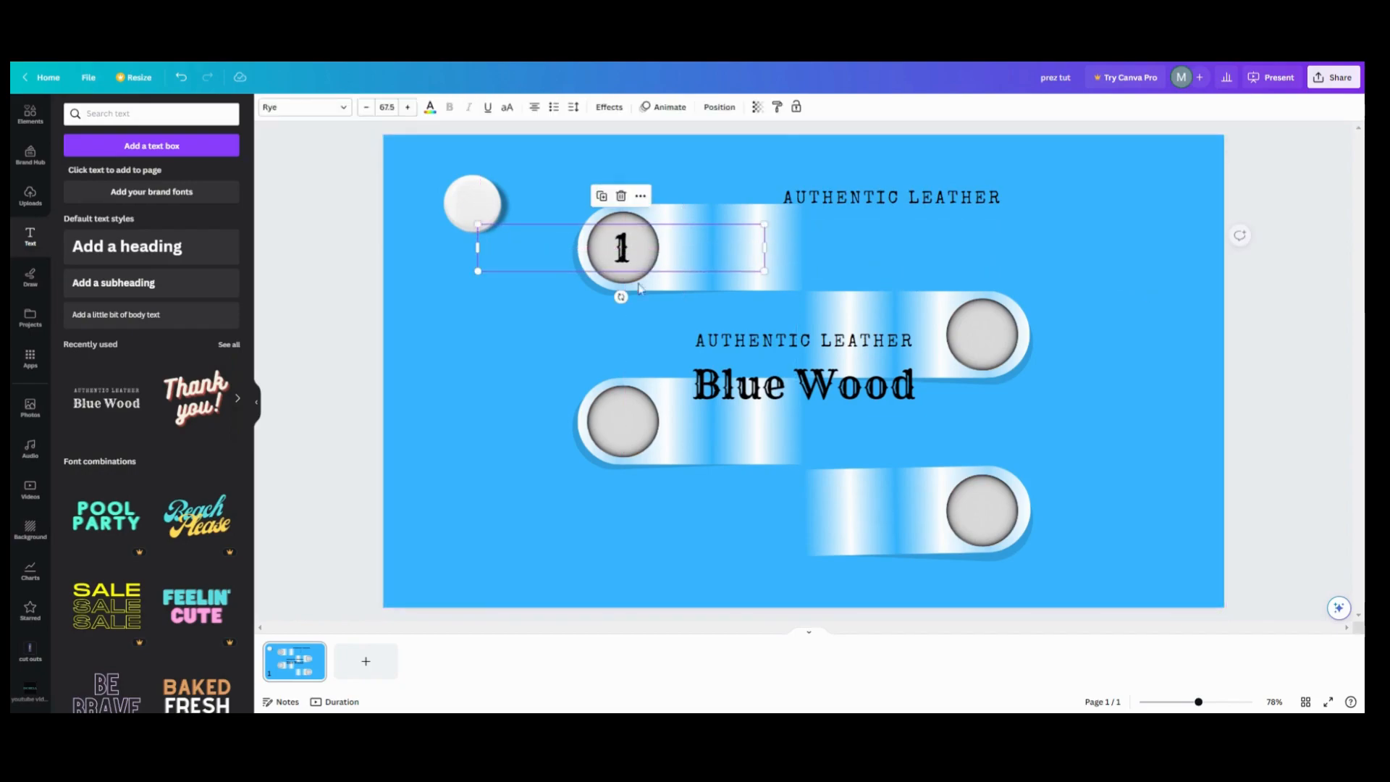
left_click(659, 359)
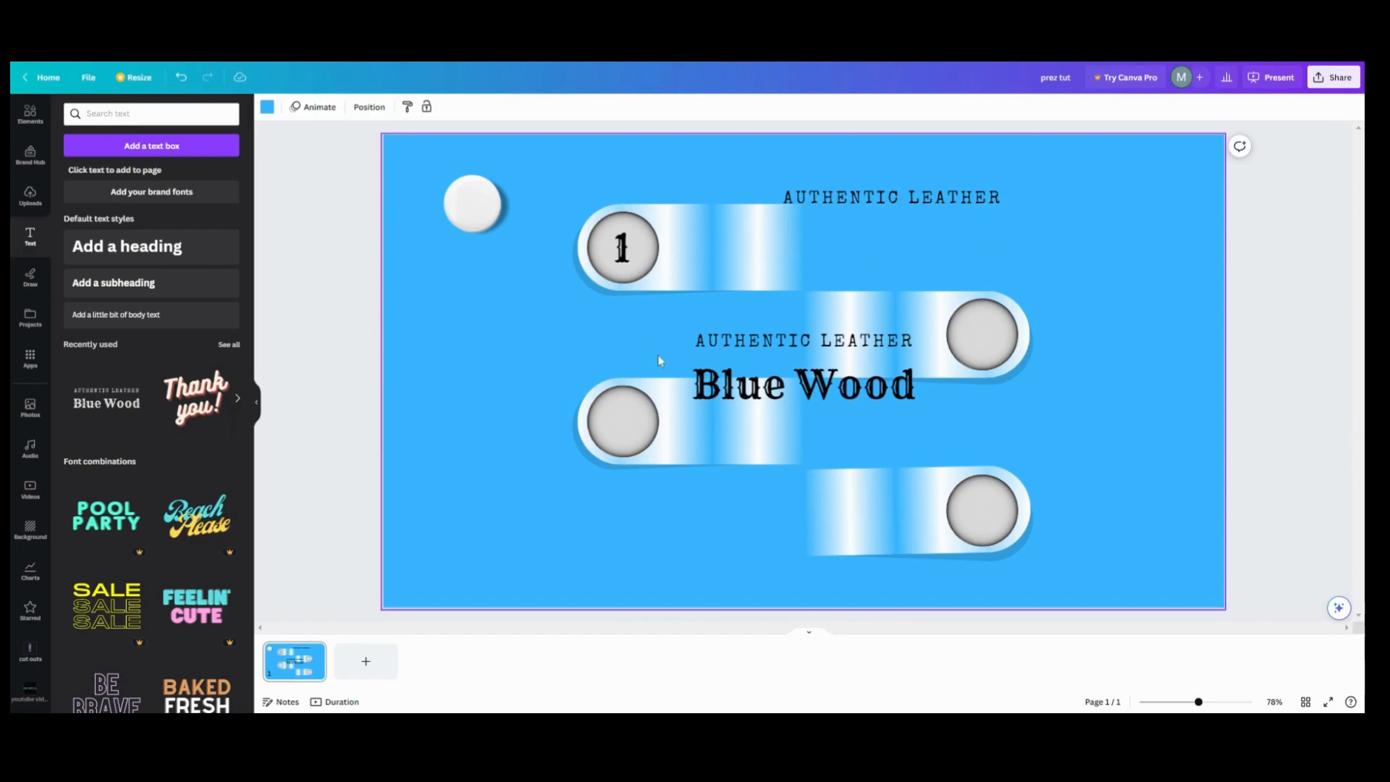
Step: Move the ungrouped "Authentic Leather" line onto the top-row bar, beside the number 1
left_click(886, 192)
left_click_drag(845, 202, 747, 245)
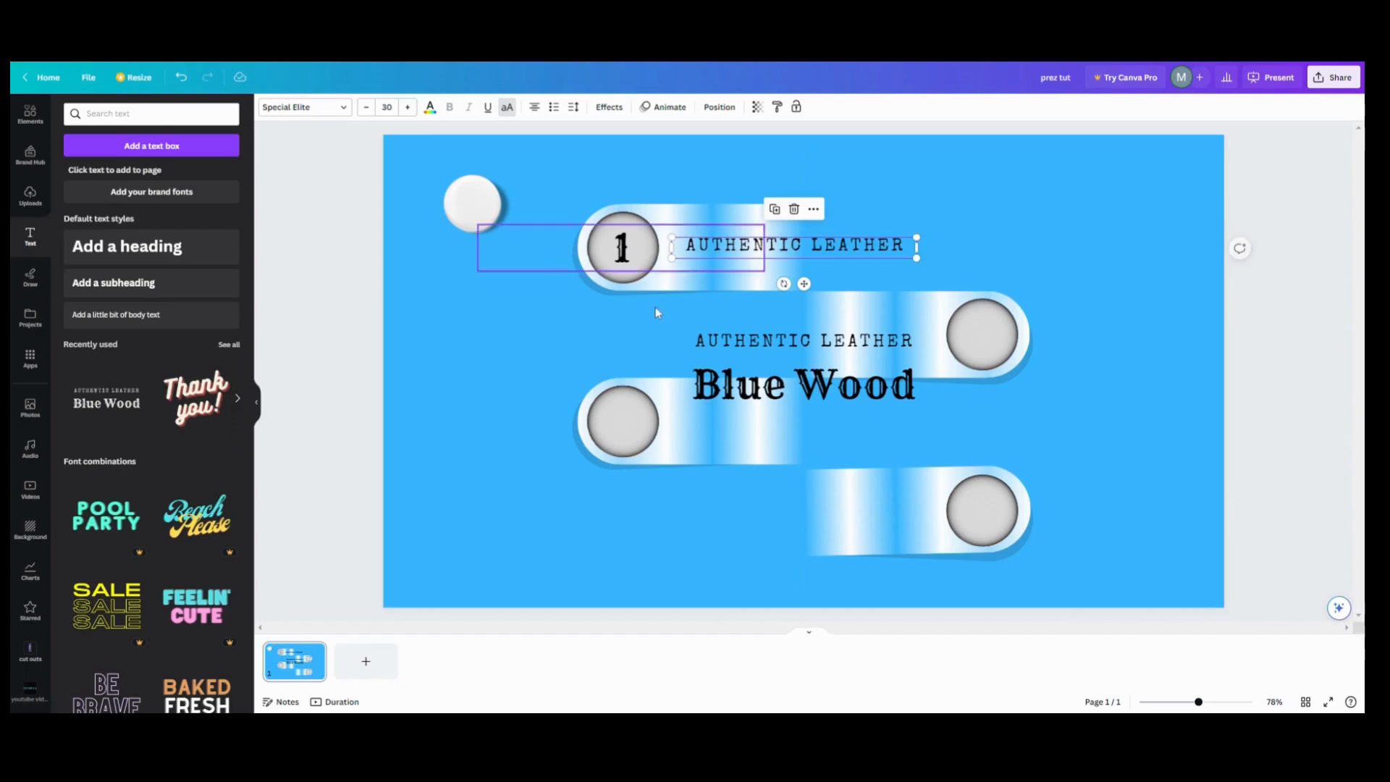
left_click(538, 344)
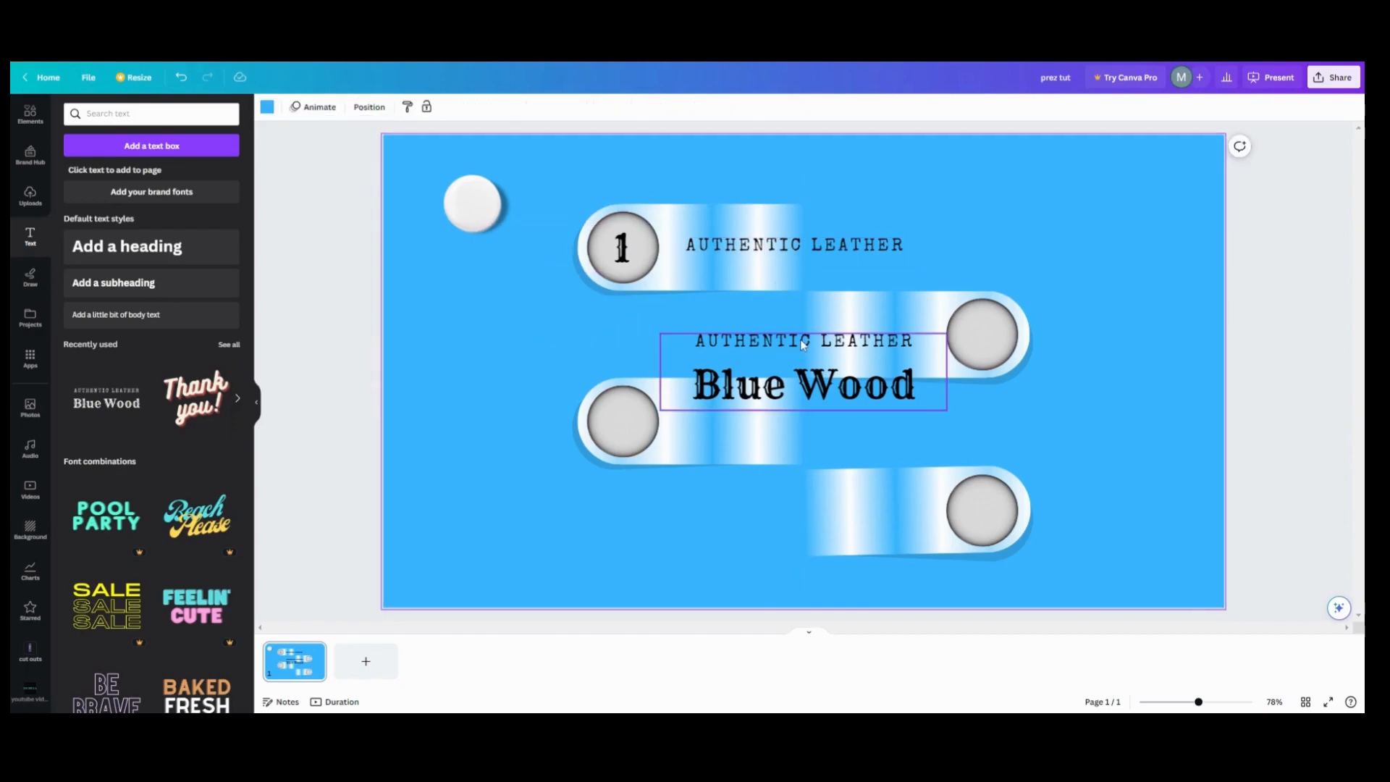
Step: Shrink the grouped "Authentic Leather / Blue Wood" text and fit it on the second-row bar beside its grey circle
left_click_drag(802, 343, 814, 311)
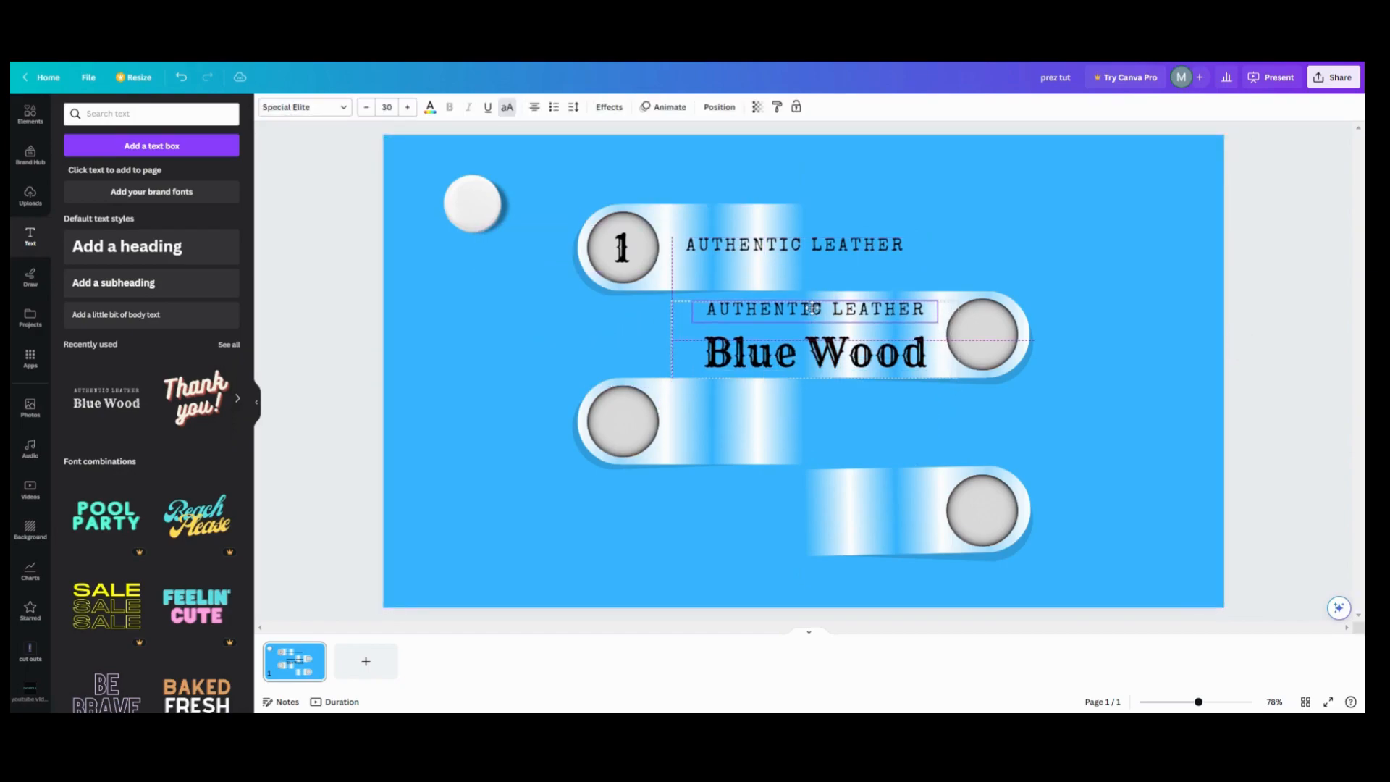
left_click_drag(673, 301, 753, 323)
left_click_drag(855, 353, 846, 339)
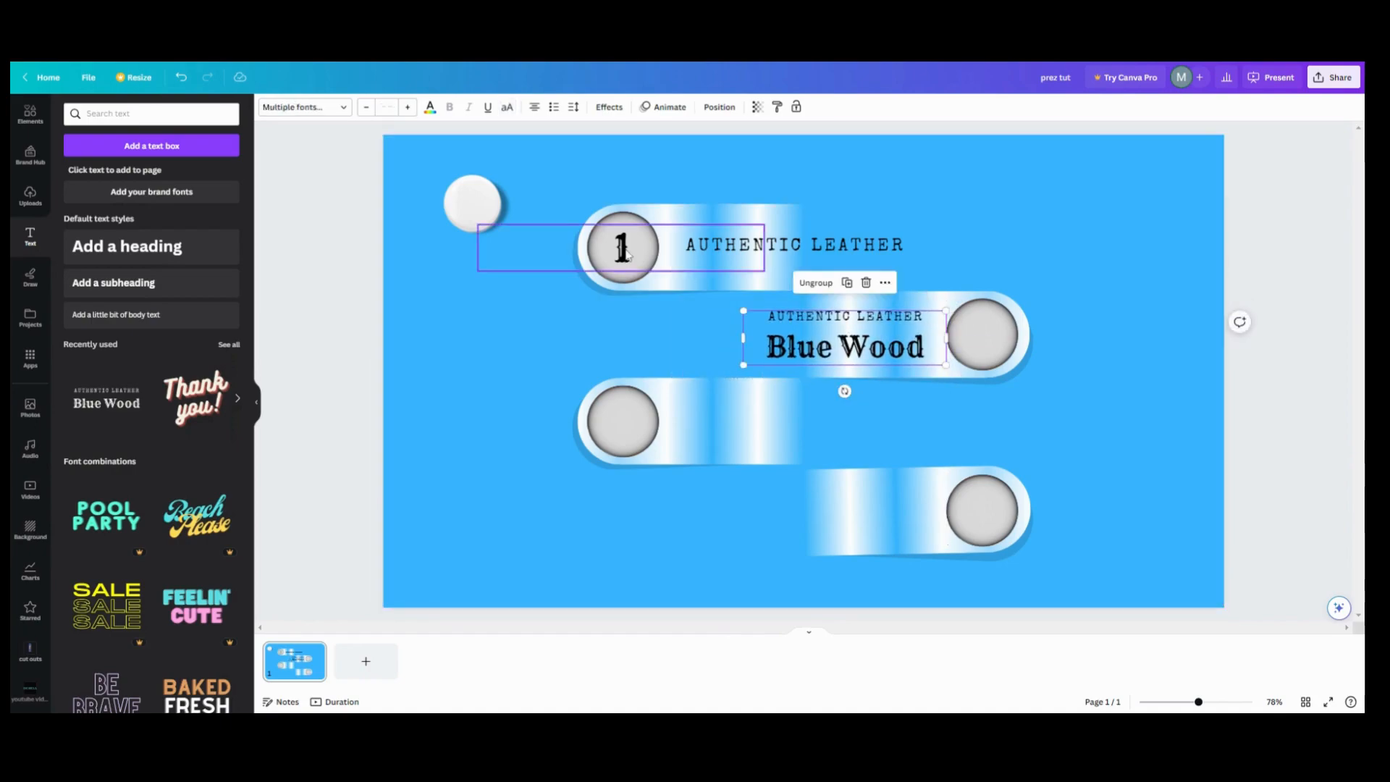
Step: Duplicate the number 1, change the copy to "2" and place it in the second-row grey circle
left_click(626, 254)
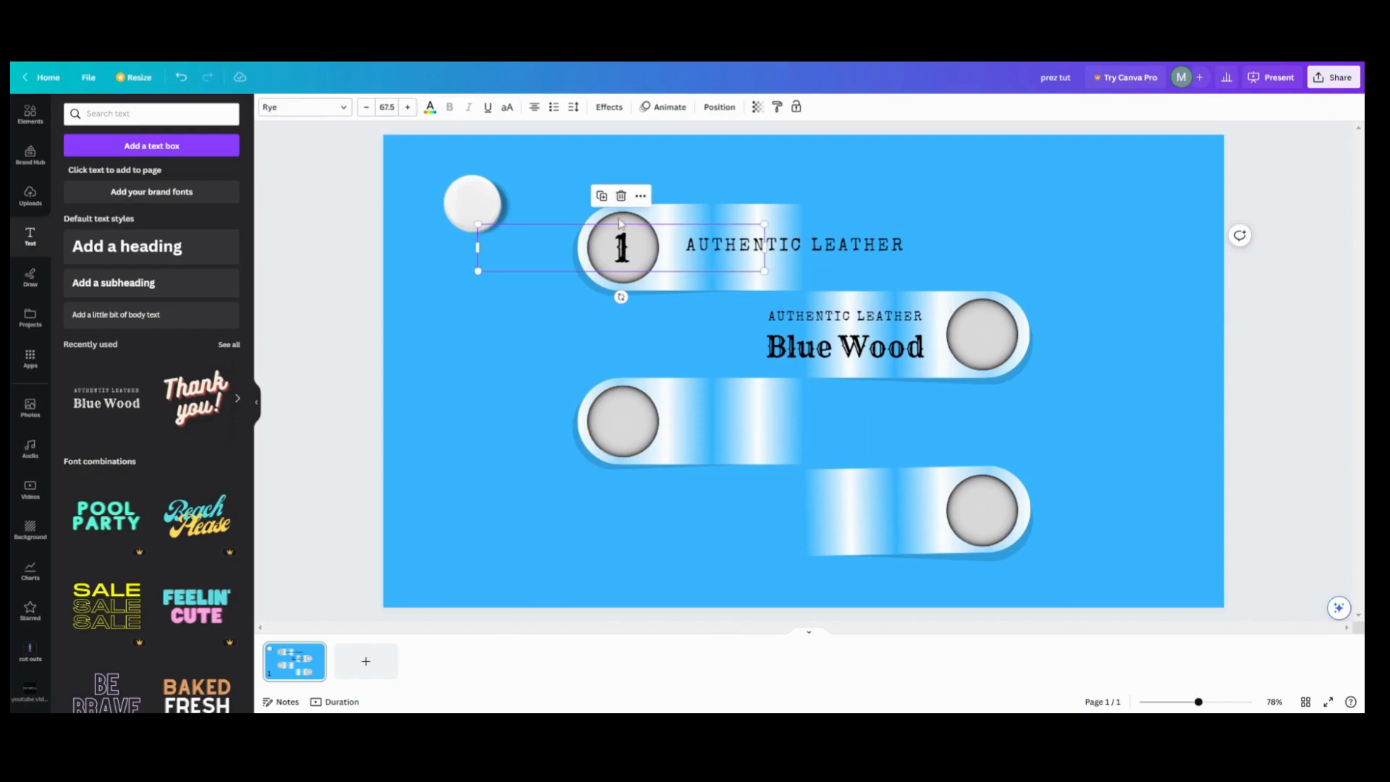
double_click(642, 260)
type("2")
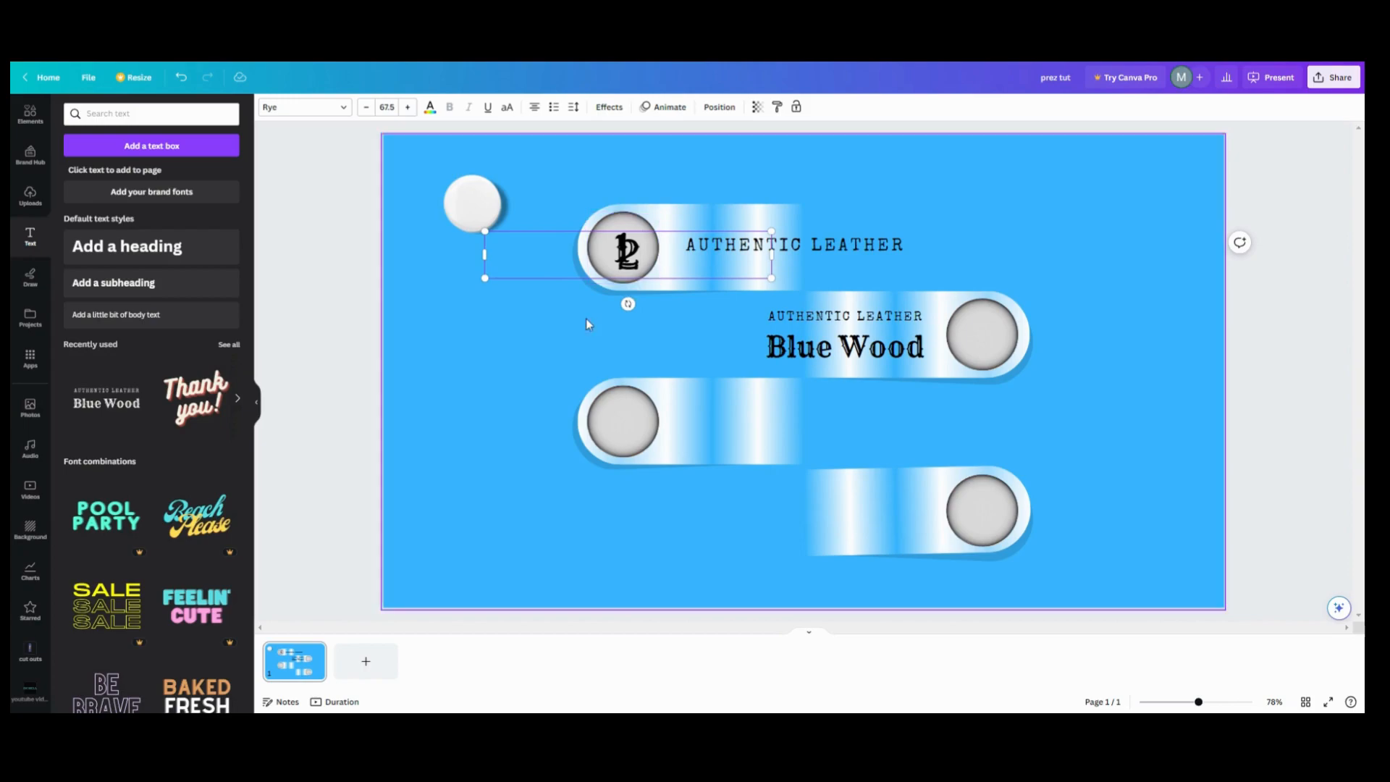
left_click(541, 267)
left_click_drag(656, 274, 1003, 343)
left_click(577, 325)
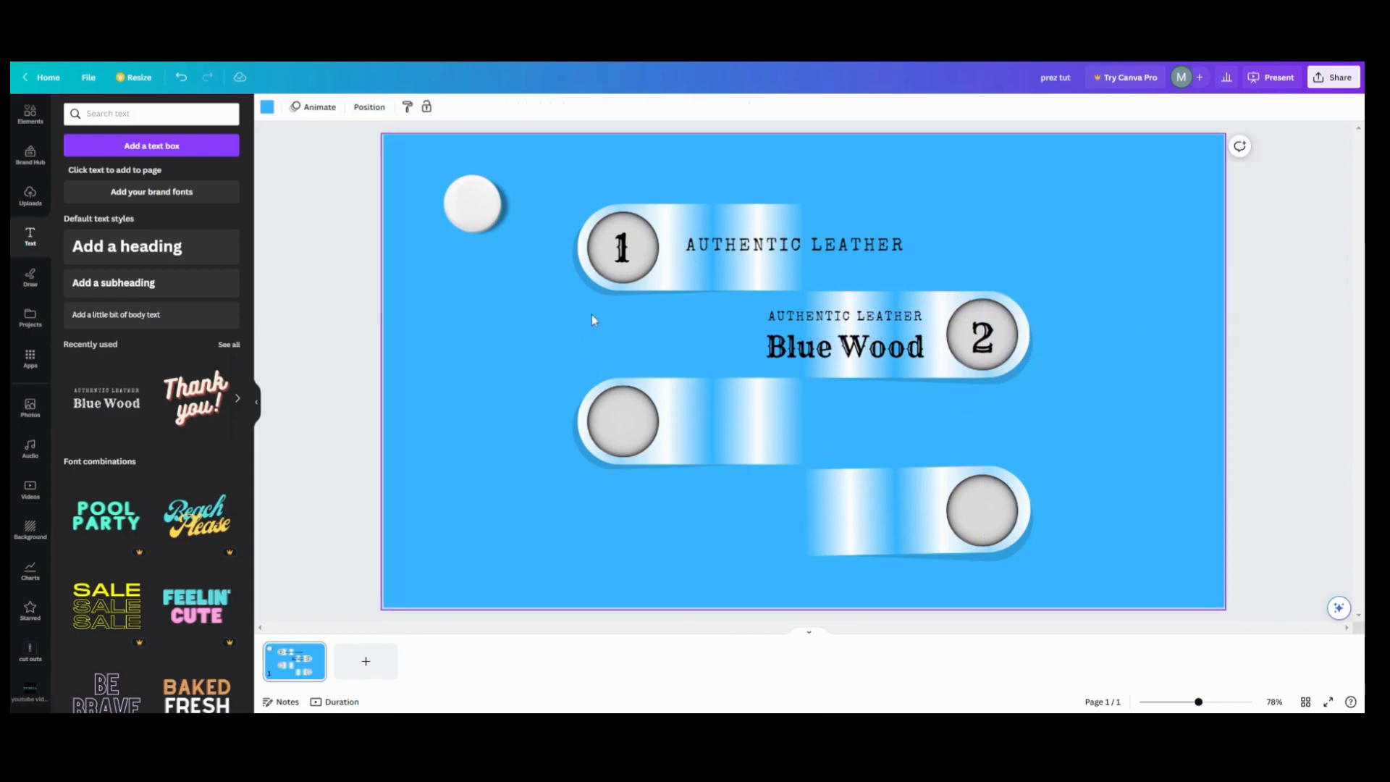